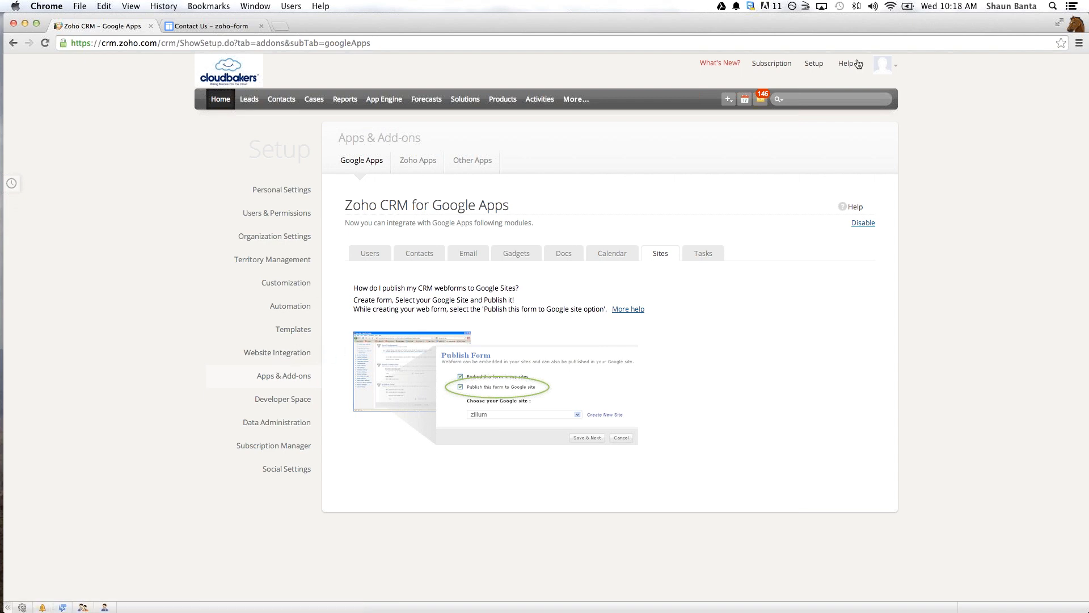
- Start building a new lead web form from the website integration setup
{"action": "left_click", "coordinate": [814, 64]}
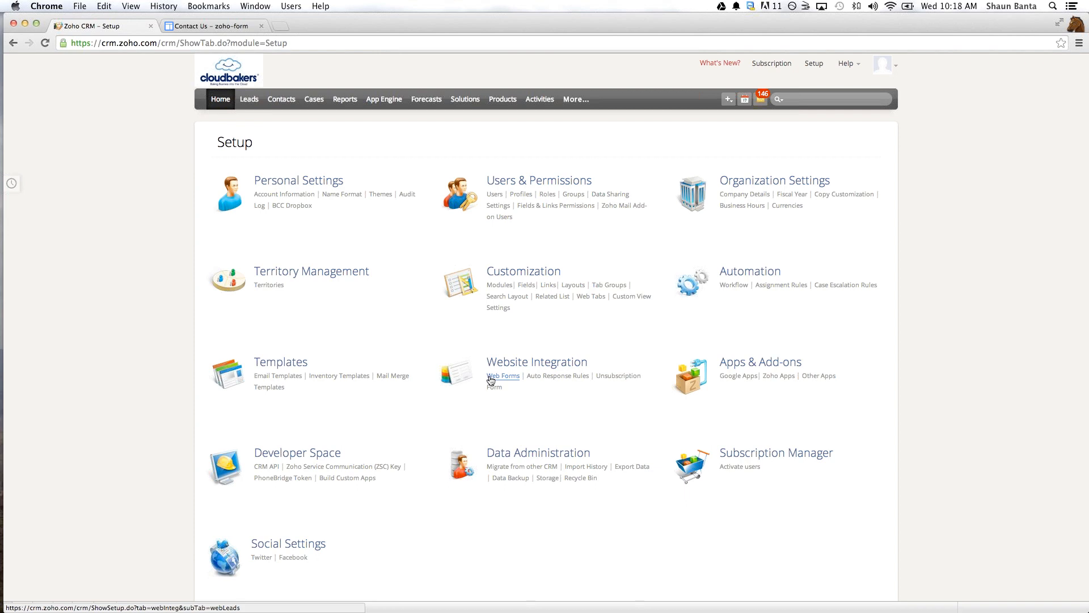
{"action": "left_click", "coordinate": [493, 380]}
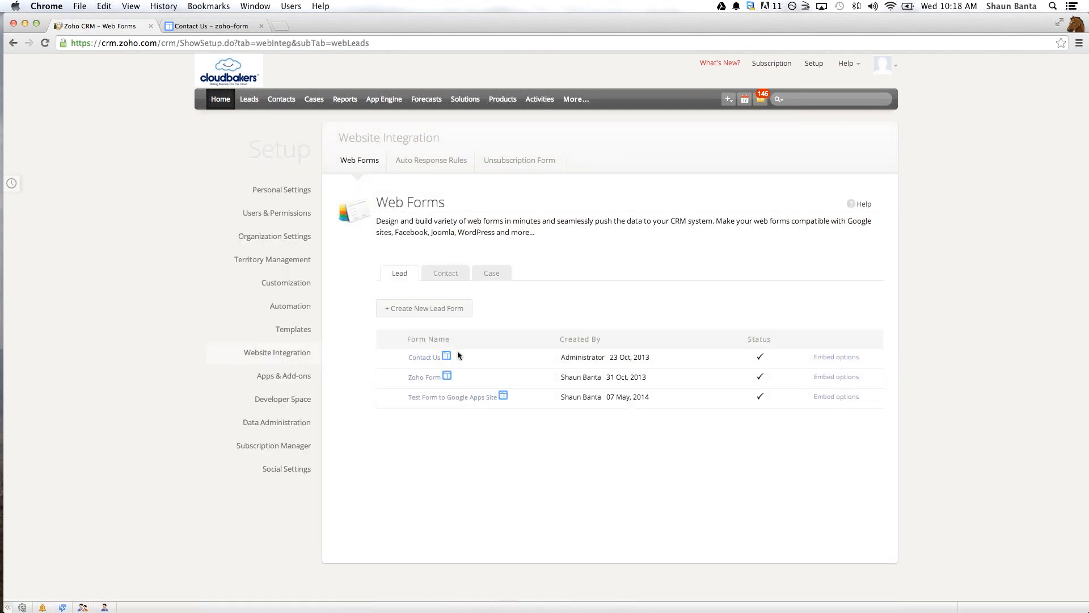
{"action": "left_click", "coordinate": [413, 310]}
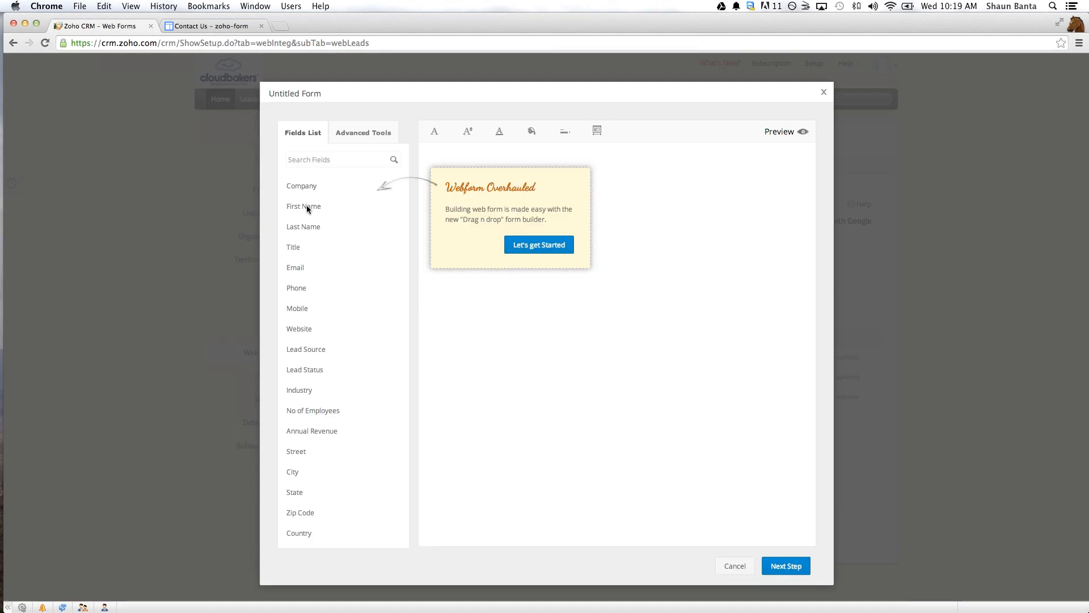
{"action": "left_click", "coordinate": [548, 246]}
- Add the First Name, Last Name, Company and Phone fields to the form, in that order
{"action": "left_click_drag", "start_coordinate": [306, 226], "coordinate": [448, 243]}
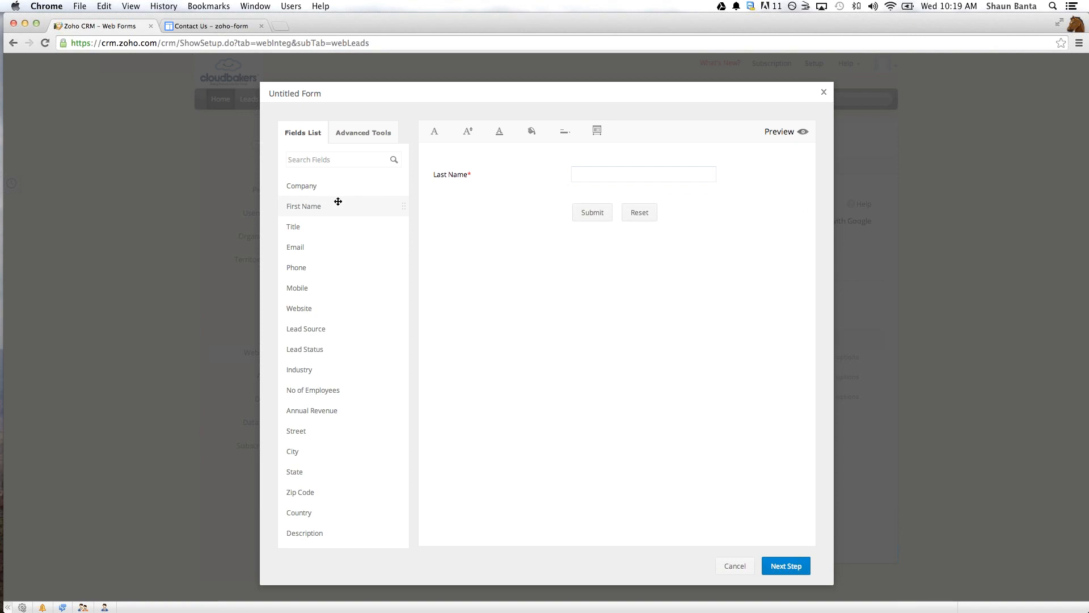
{"action": "left_click_drag", "start_coordinate": [338, 201], "coordinate": [482, 170]}
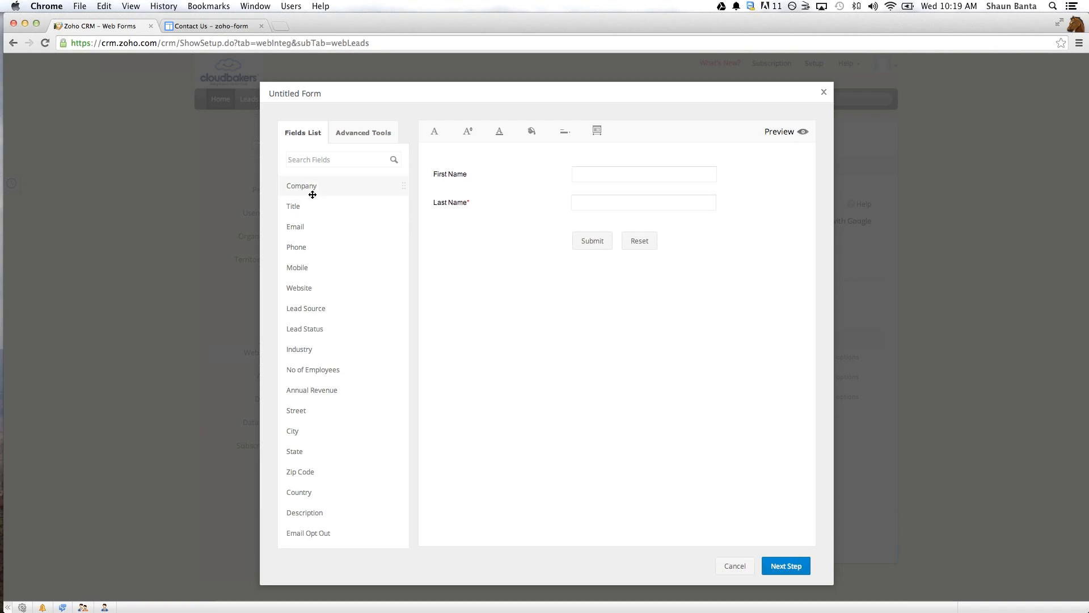
{"action": "left_click_drag", "start_coordinate": [312, 194], "coordinate": [505, 233]}
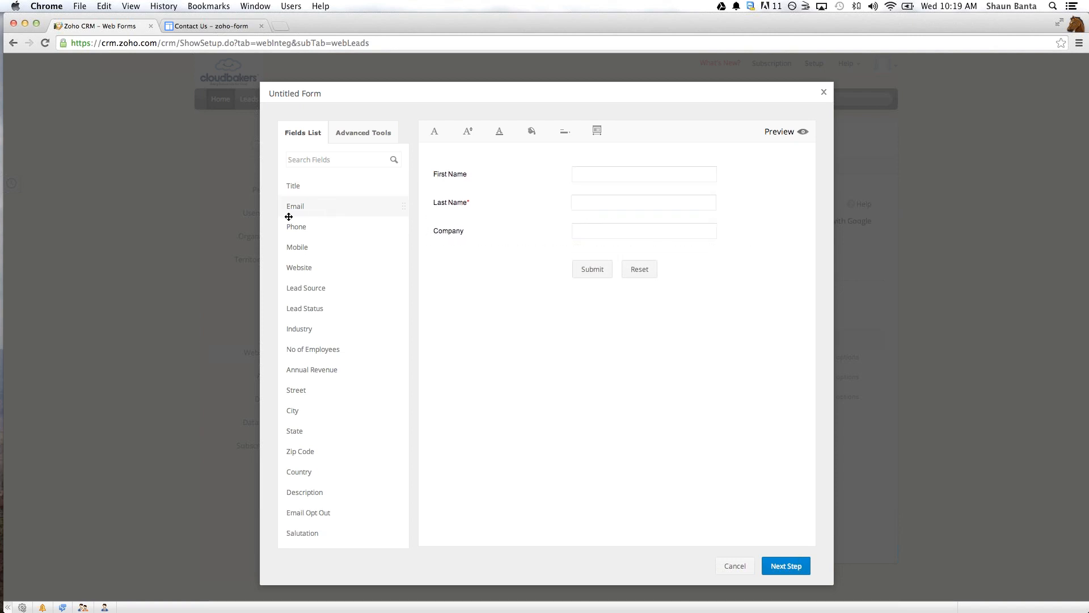
{"action": "left_click_drag", "start_coordinate": [290, 223], "coordinate": [552, 255]}
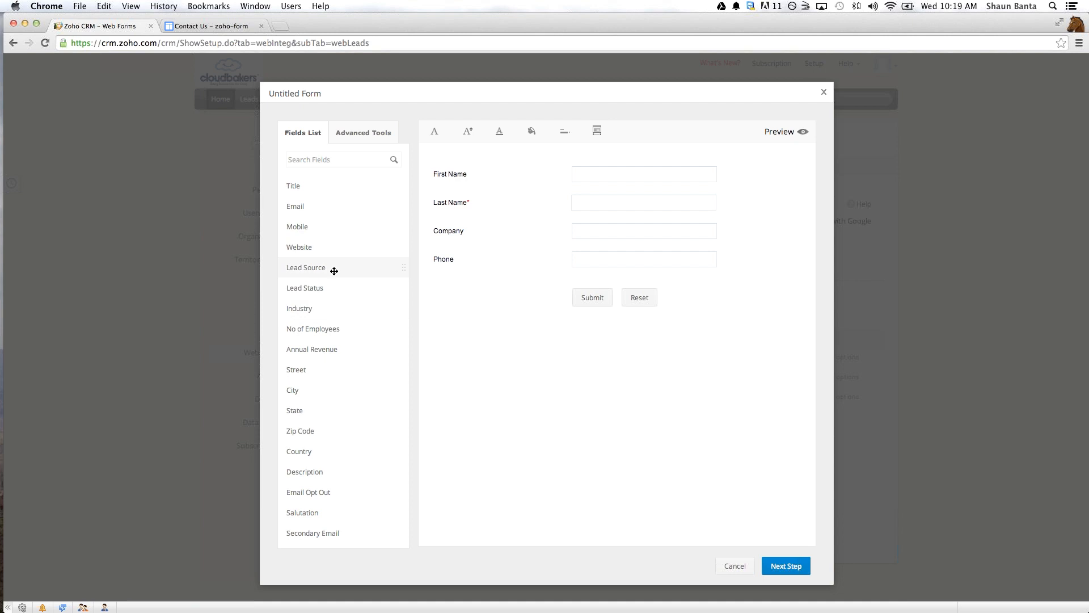
- Add the Lead Source field below Phone as a hidden field with Search as its default value
{"action": "left_click_drag", "start_coordinate": [340, 267], "coordinate": [553, 298]}
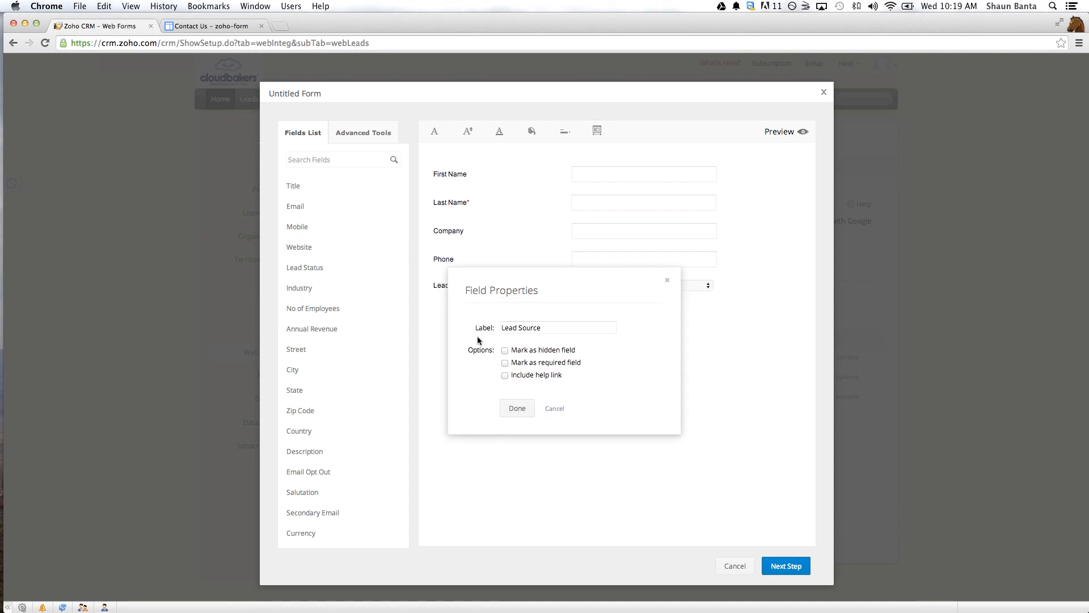
{"action": "left_click", "coordinate": [505, 350]}
{"action": "left_click", "coordinate": [534, 384]}
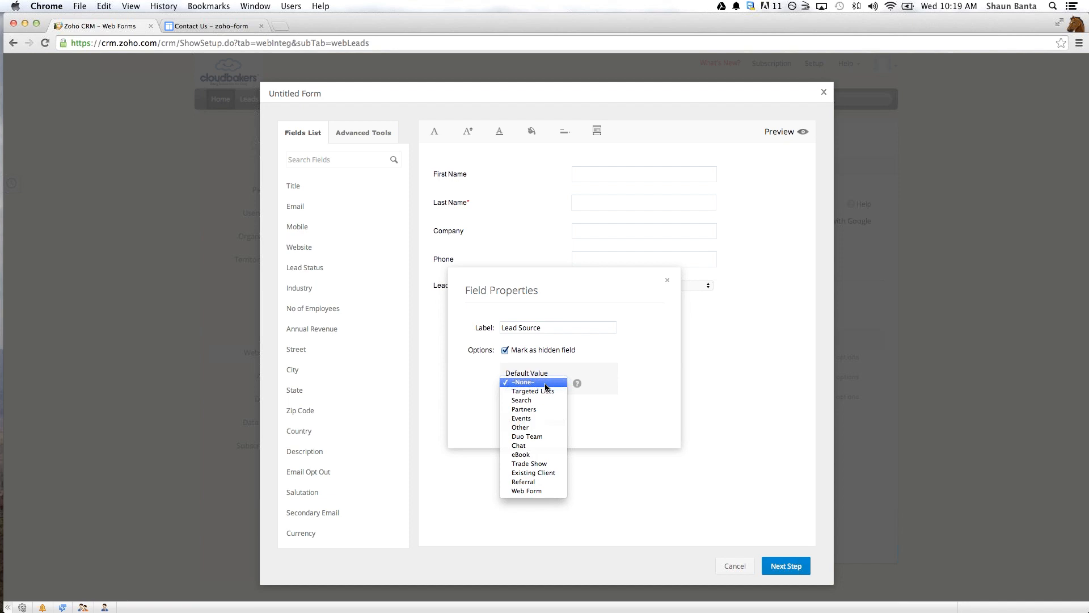
{"action": "left_click", "coordinate": [533, 409]}
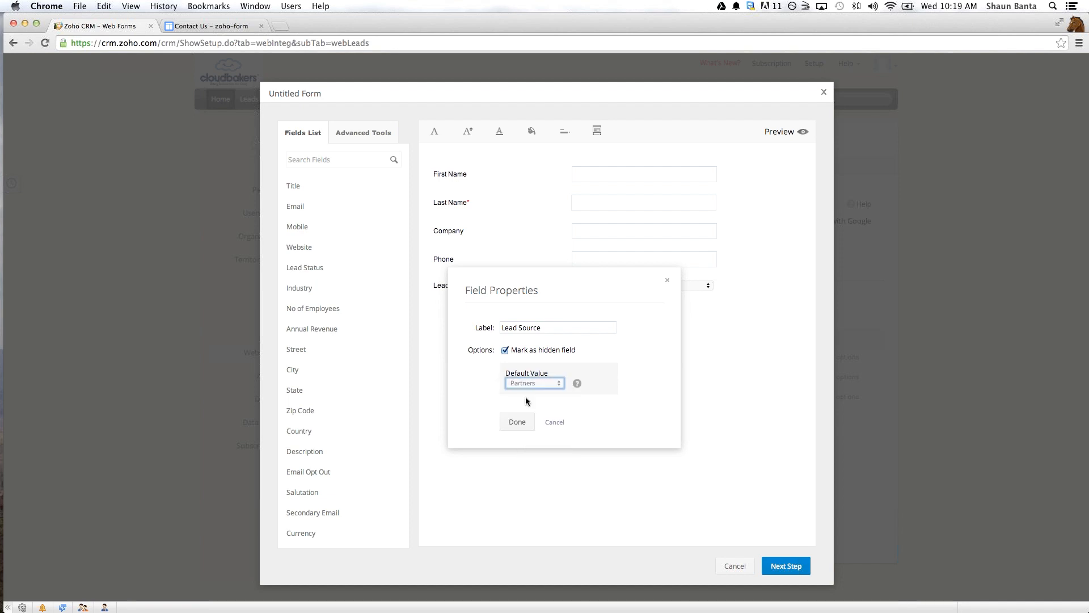
{"action": "left_click", "coordinate": [527, 384]}
{"action": "left_click", "coordinate": [529, 372]}
{"action": "left_click", "coordinate": [516, 423]}
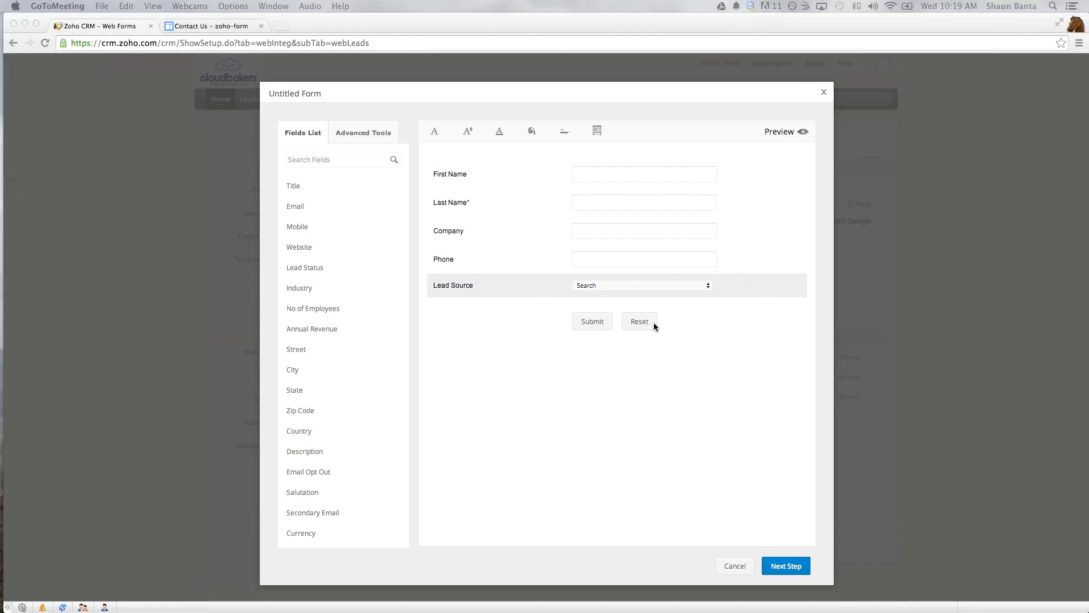
- Proceed to the form details and name the form Contact Us
{"action": "scroll", "coordinate": [653, 322], "scroll_direction": "down", "scroll_amount": 2}
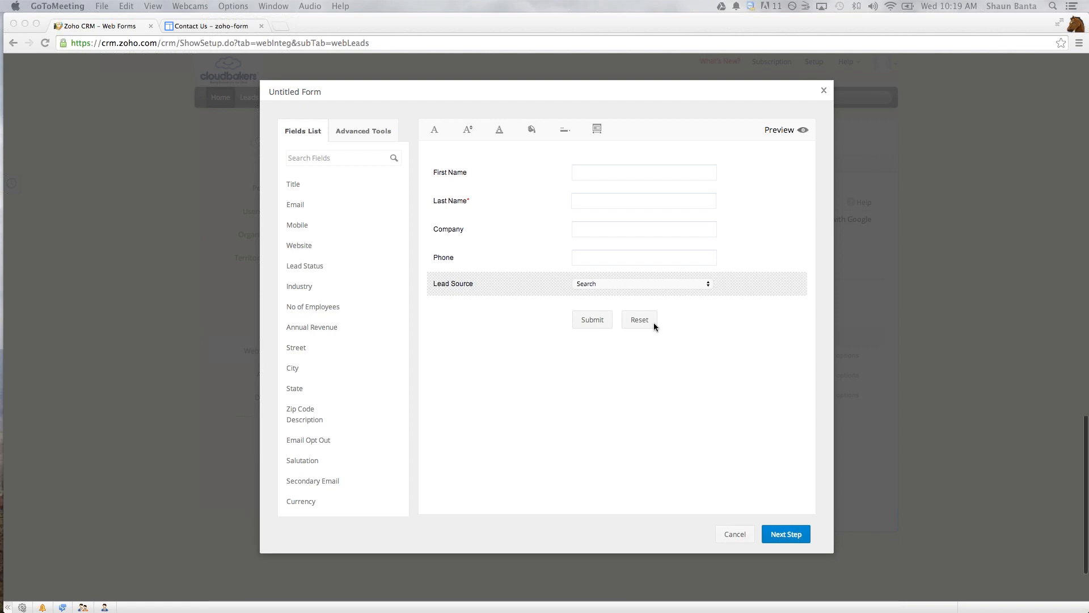
{"action": "left_click", "coordinate": [771, 511]}
{"action": "left_click", "coordinate": [772, 512]}
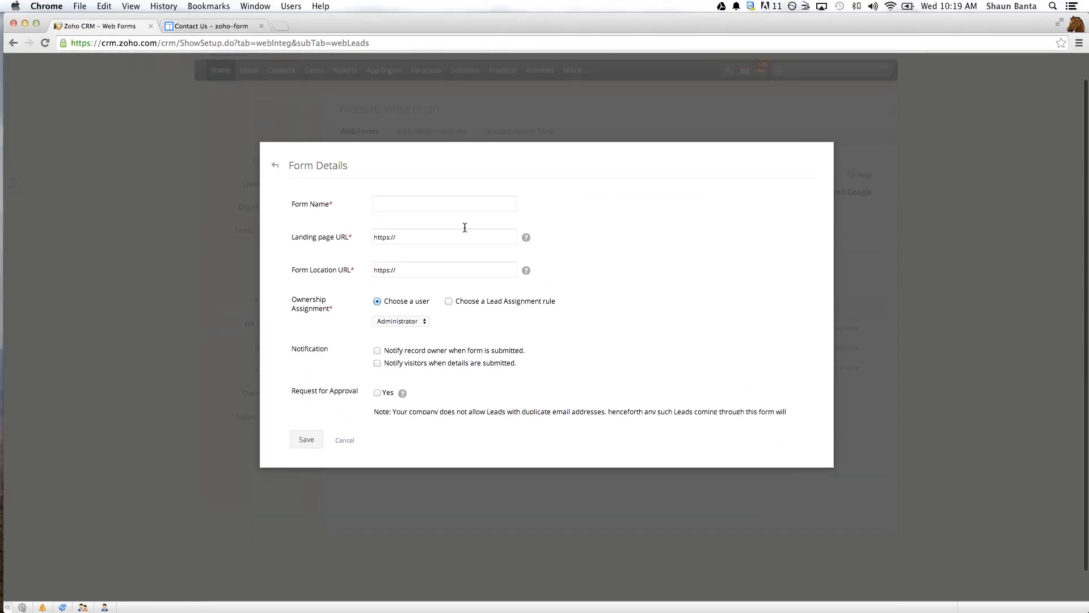
{"action": "left_click", "coordinate": [465, 228]}
{"action": "type", "text": "Contact"}
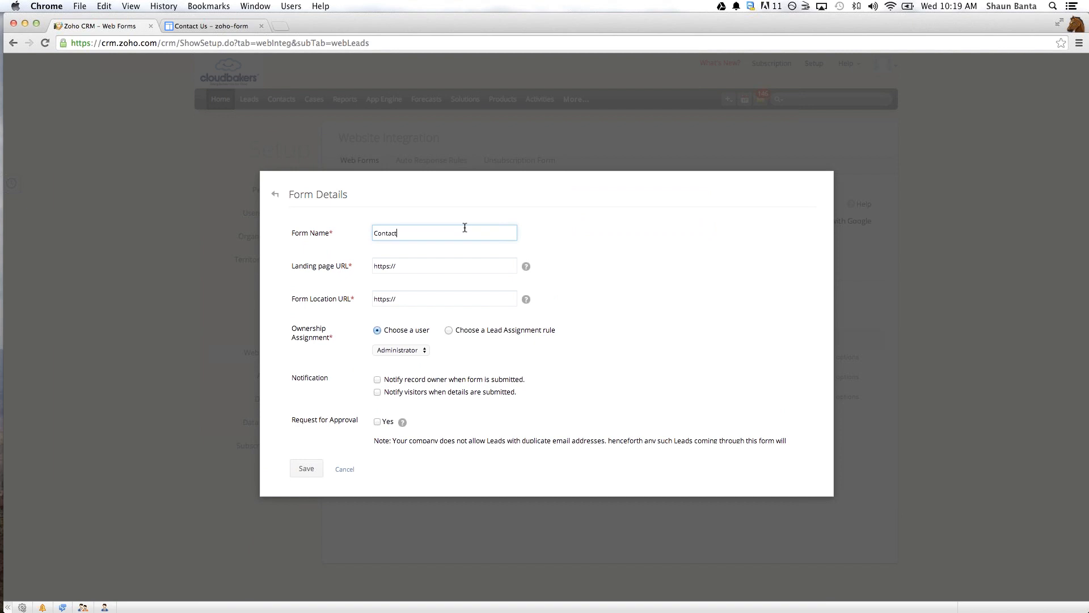
{"action": "type", "text": " Us"}
{"action": "left_click", "coordinate": [448, 259]}
{"action": "key", "text": "BackSpace"}
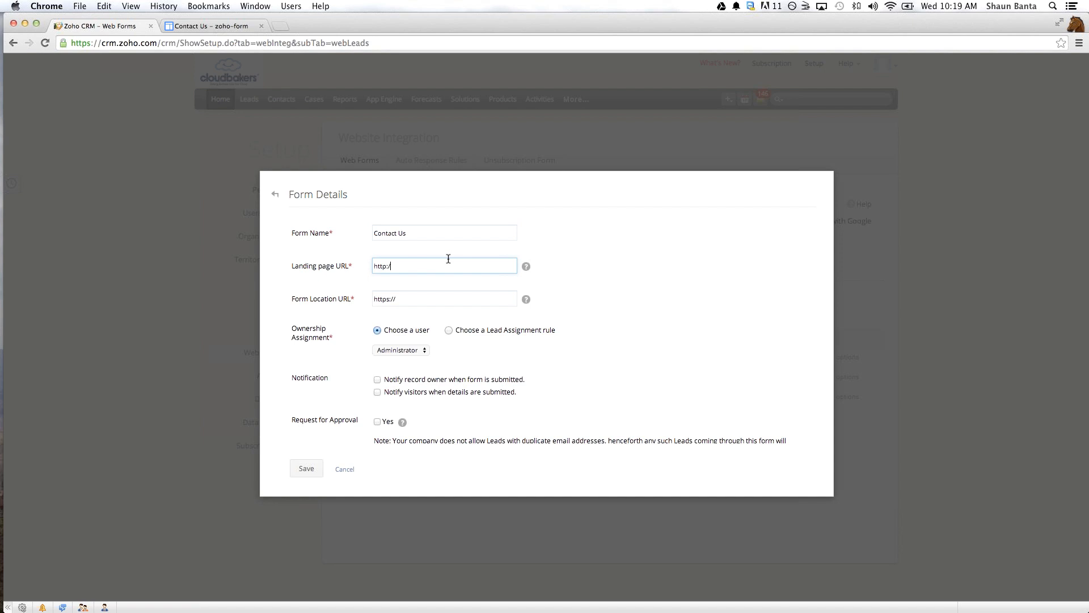
{"action": "type", "text": "/www.cloudbakers.com"}
{"action": "left_click", "coordinate": [411, 305]}
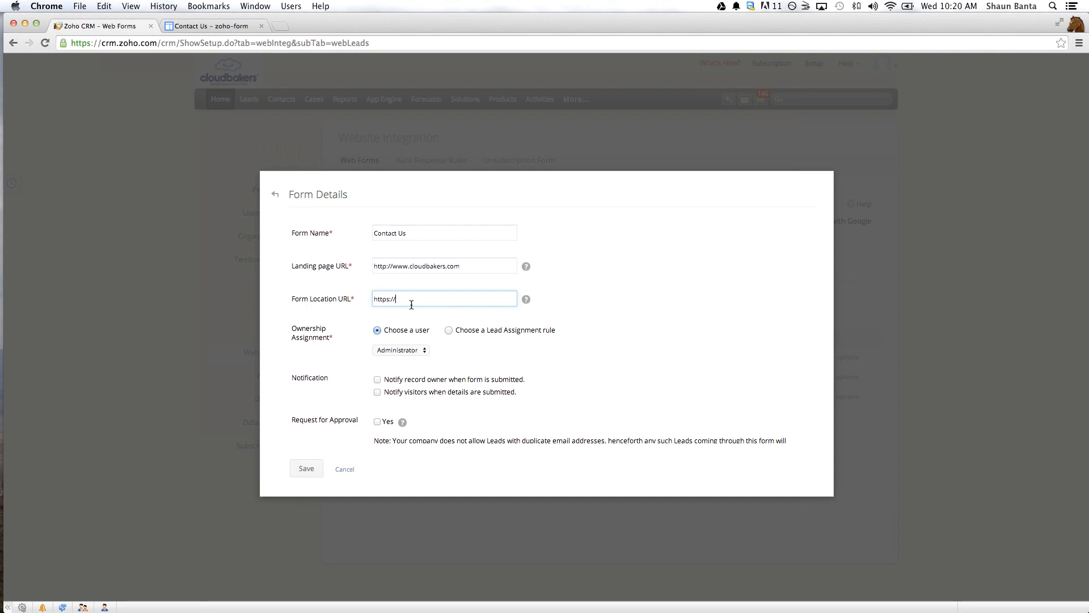
{"action": "key", "text": "BackSpace"}
{"action": "key", "text": "BackSpace"}
{"action": "key", "text": "BackSpace"}
{"action": "key", "text": "BackSpace"}
{"action": "key", "text": "BackSpace"}
{"action": "key", "text": "BackSpace"}
{"action": "key", "text": "BackSpace"}
{"action": "key", "text": "BackSpace"}
{"action": "type", "text": "*"}
- Enable record owner notification on submission and try to save the form with ownership set by a lead assignment rule
{"action": "left_click", "coordinate": [450, 329]}
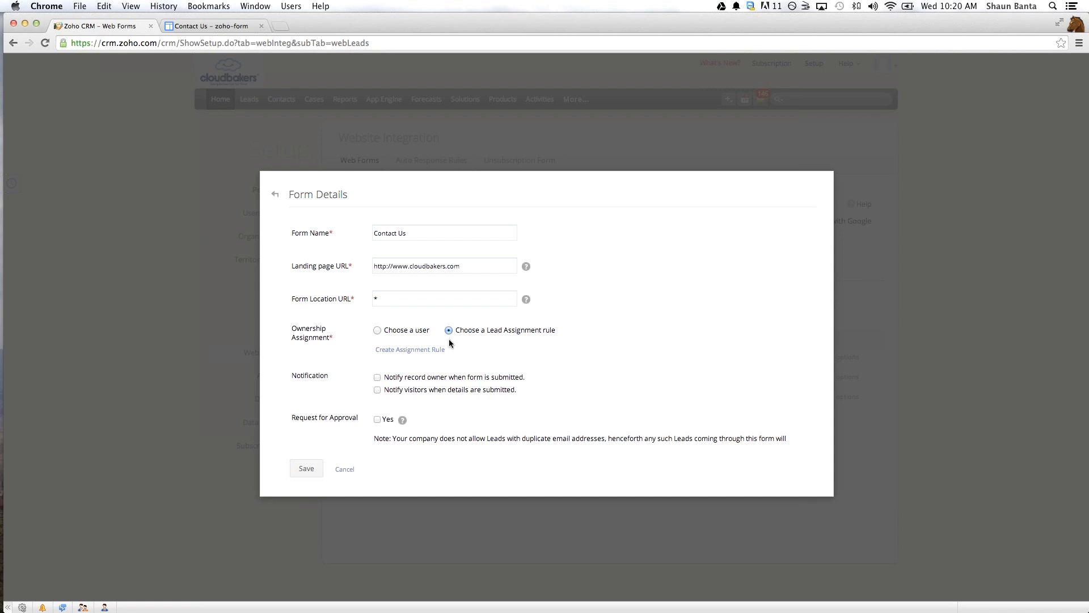
{"action": "left_click", "coordinate": [377, 377]}
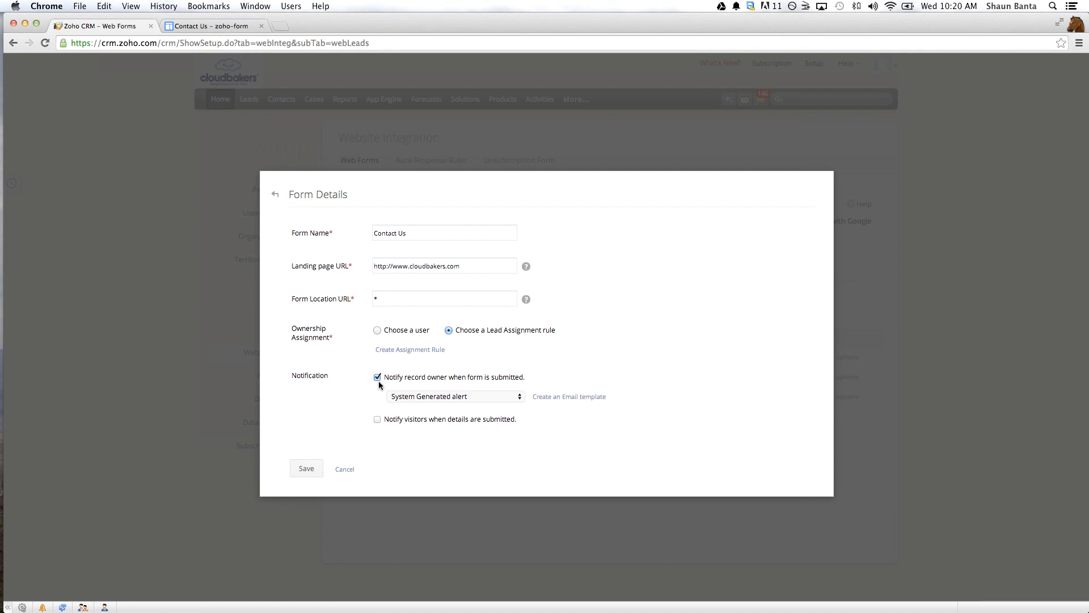
{"action": "left_click", "coordinate": [309, 471]}
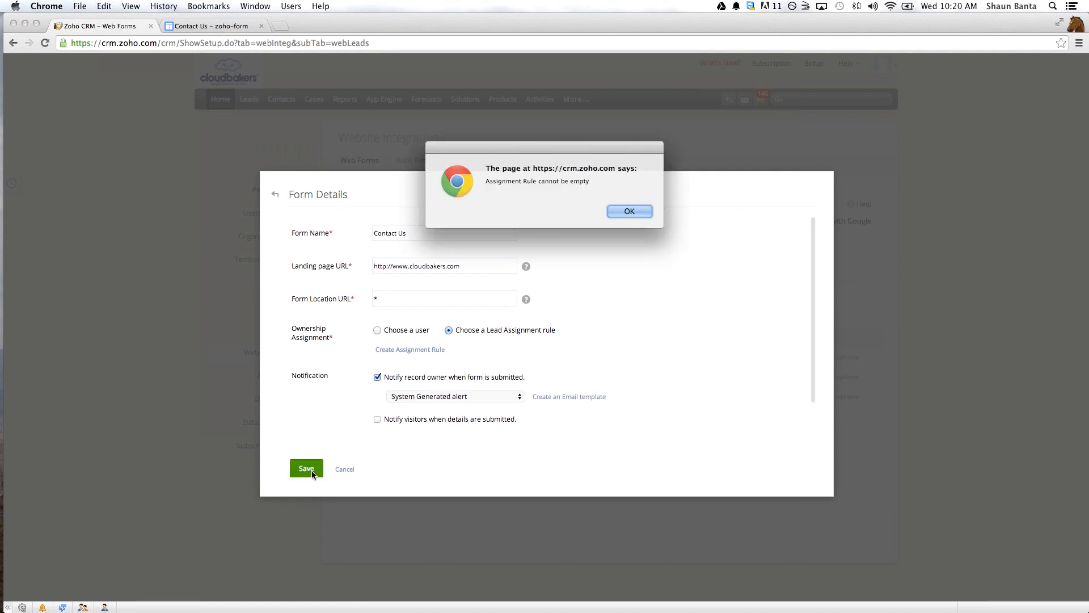
{"action": "left_click", "coordinate": [637, 209]}
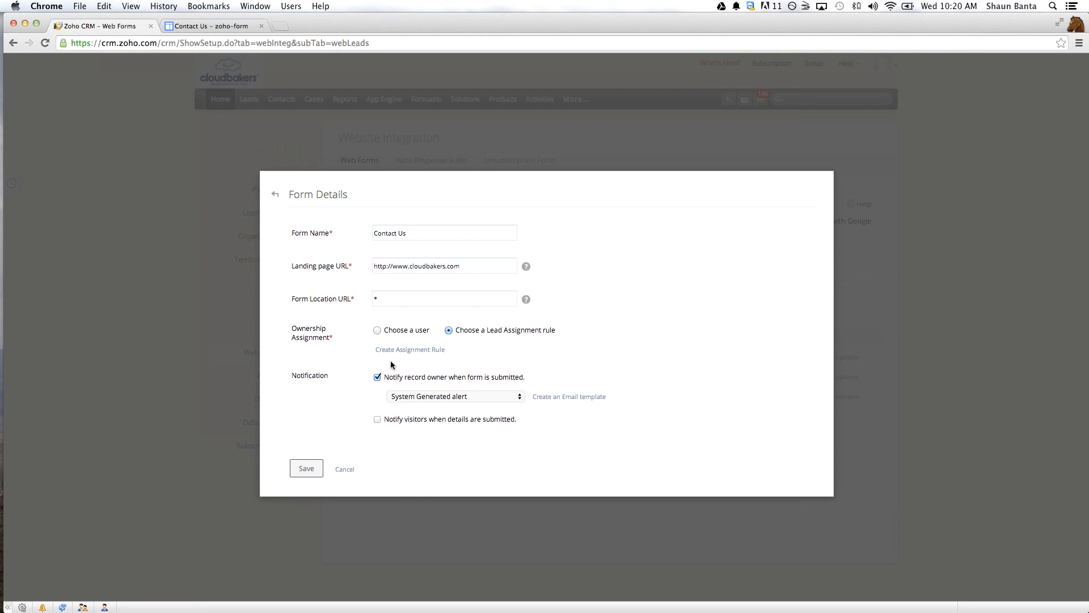
- Assign form ownership to the named user instead of Administrator and save the form details
{"action": "left_click", "coordinate": [377, 329]}
{"action": "left_click", "coordinate": [399, 350]}
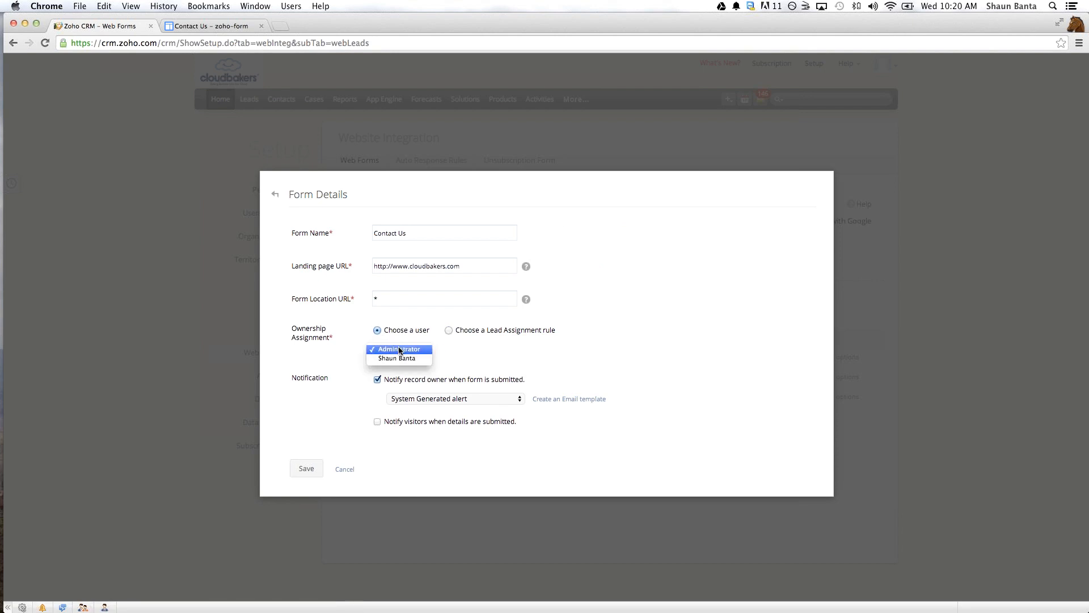
{"action": "left_click", "coordinate": [396, 358]}
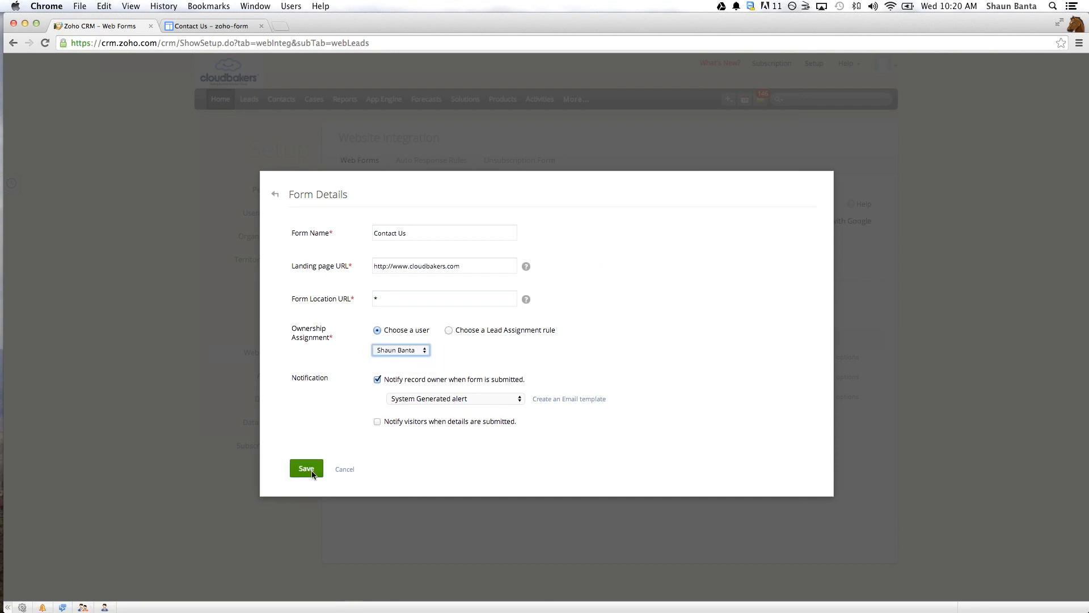
{"action": "left_click", "coordinate": [311, 473]}
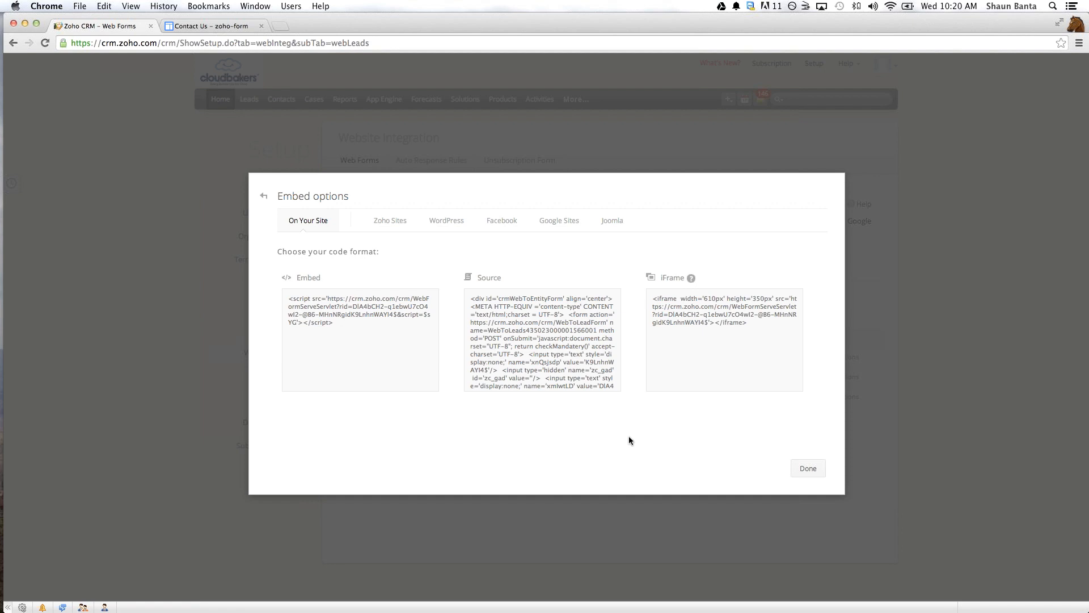
- Publish the web form to the Google site TestSite and close the embed options
{"action": "left_click", "coordinate": [505, 360]}
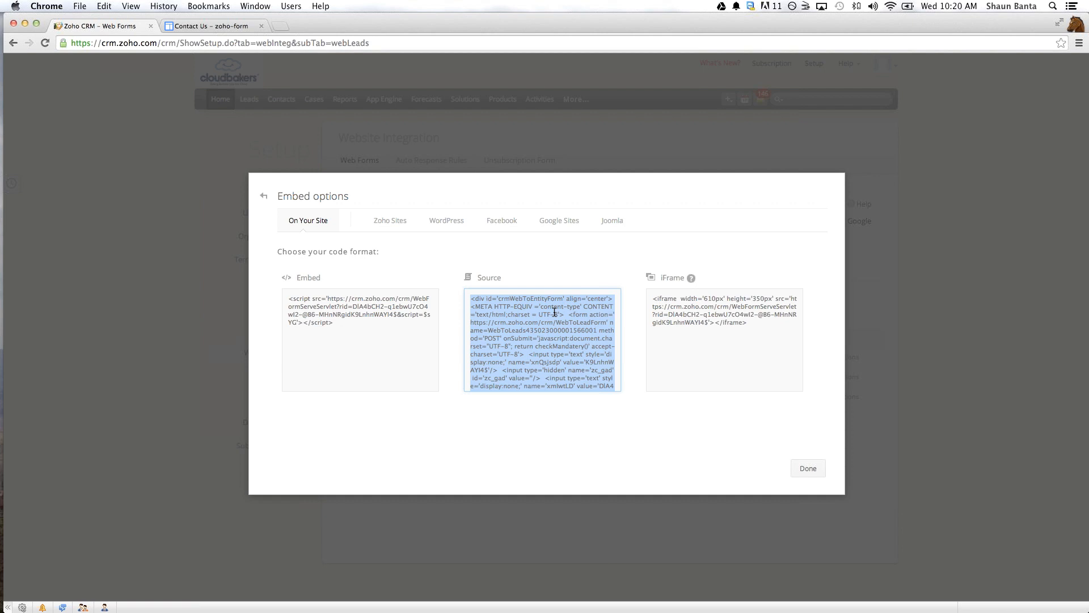
{"action": "left_click", "coordinate": [553, 221]}
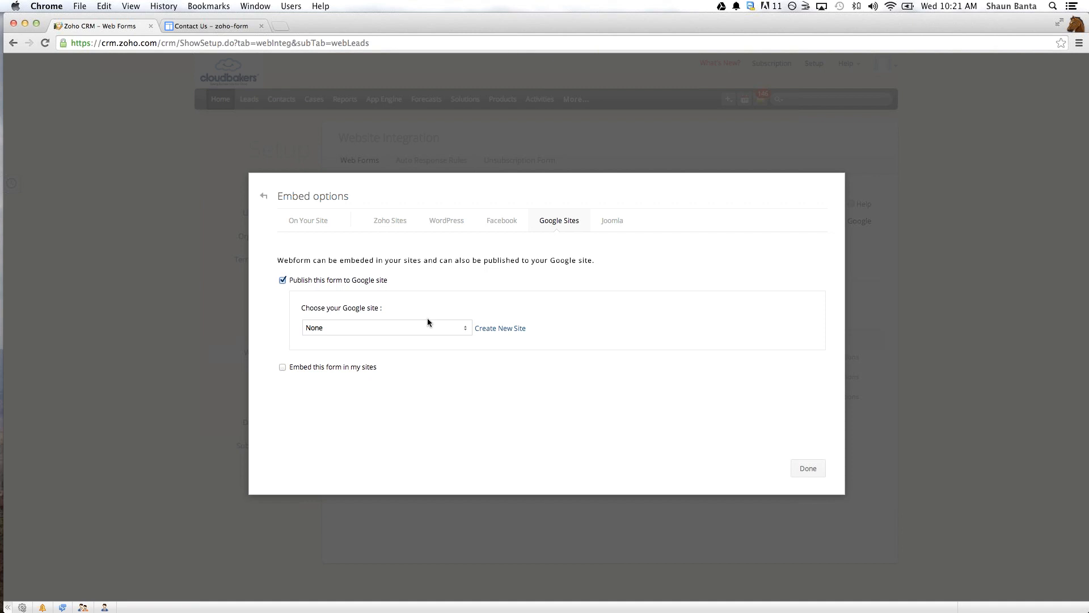
{"action": "left_click", "coordinate": [435, 333]}
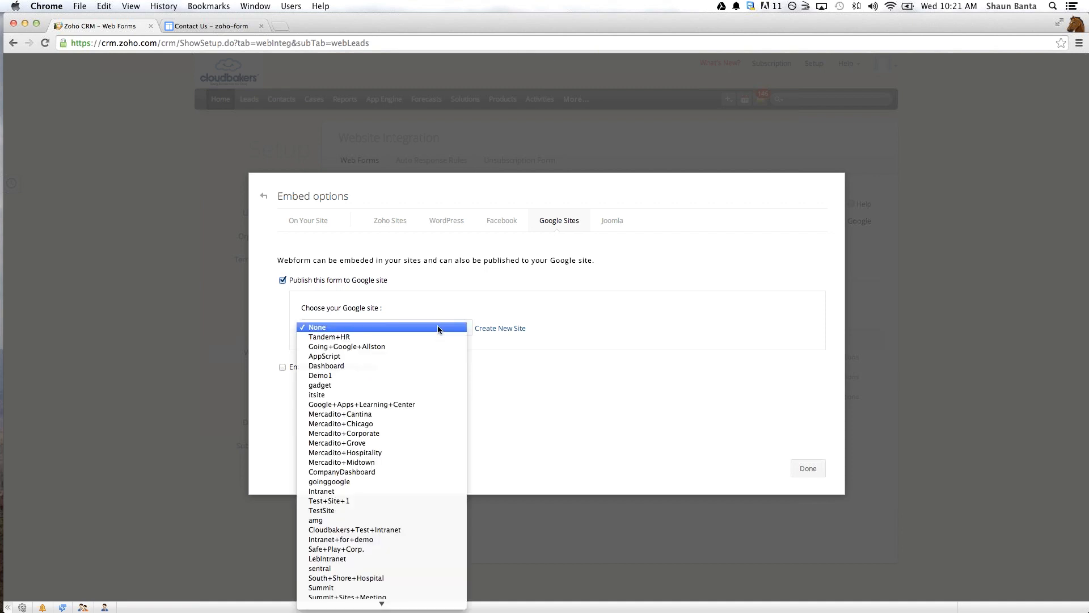
{"action": "scroll", "coordinate": [394, 422], "scroll_direction": "down", "scroll_amount": 2}
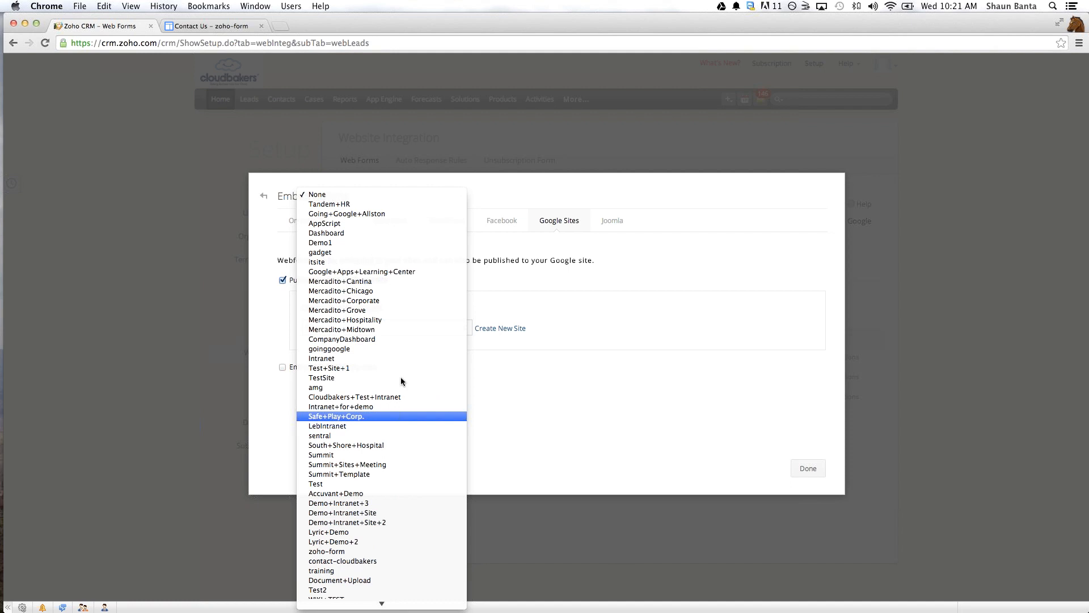
{"action": "left_click", "coordinate": [402, 378]}
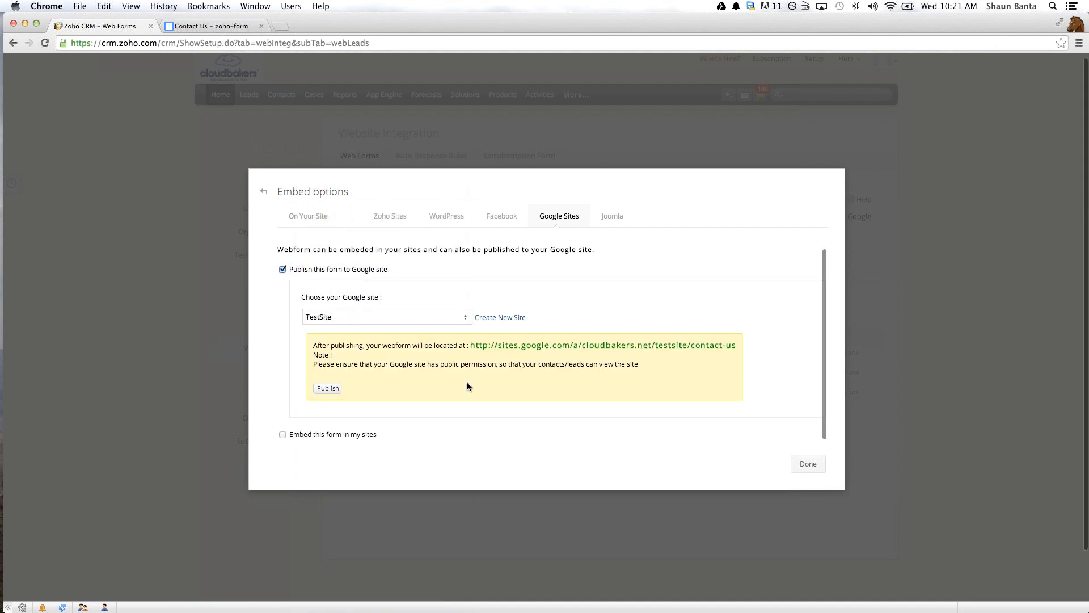
{"action": "scroll", "coordinate": [467, 386], "scroll_direction": "down", "scroll_amount": 2}
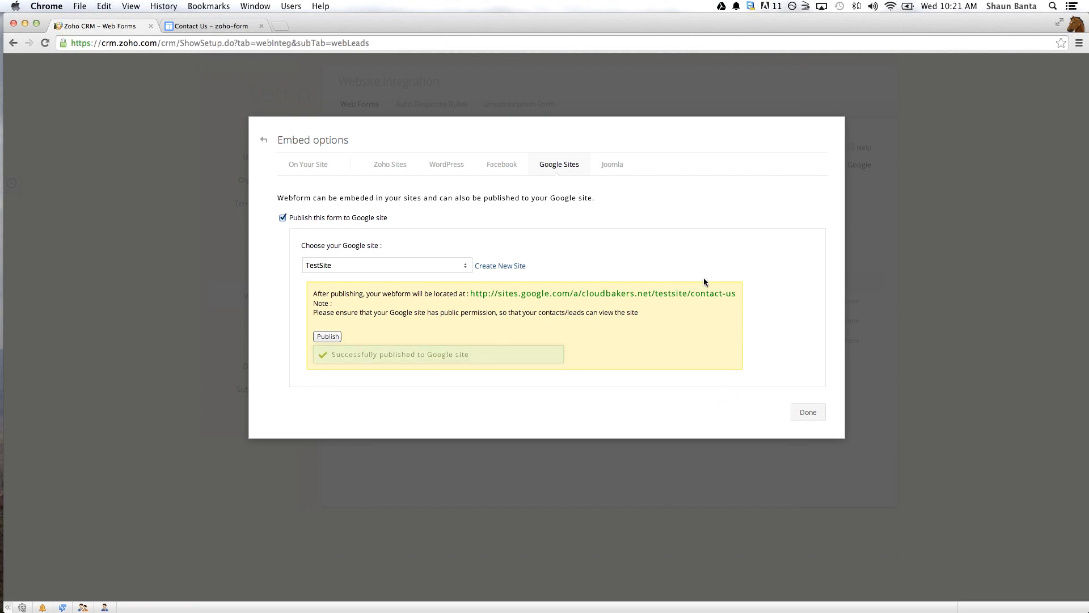
{"action": "left_click", "coordinate": [808, 412]}
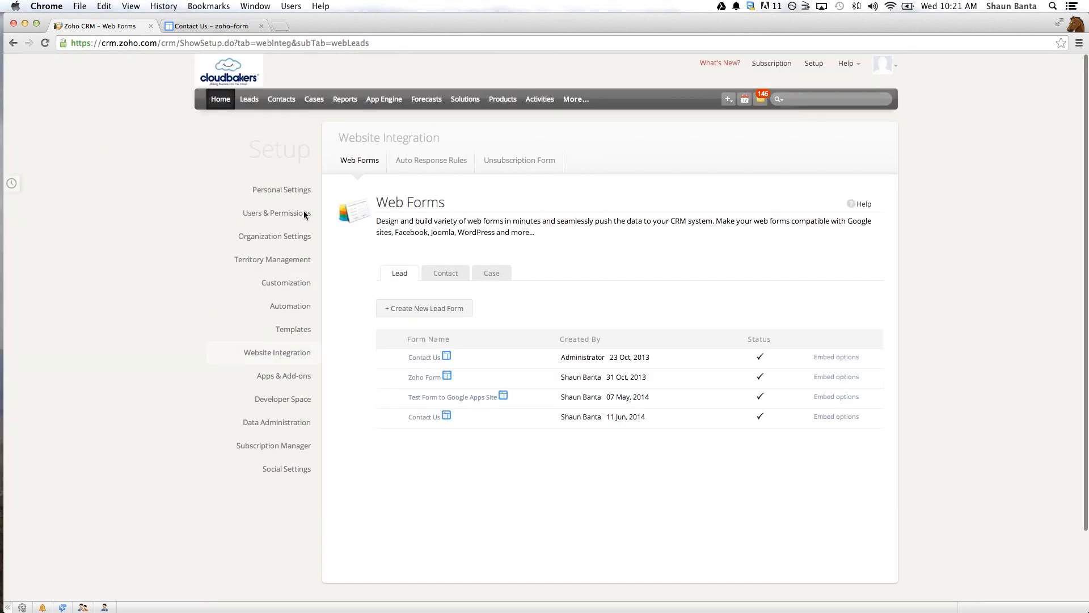
- Switch to the Contact Us page on Google Sites and fill in the test lead's first and last name
{"action": "key", "text": "ctrl+Tab"}
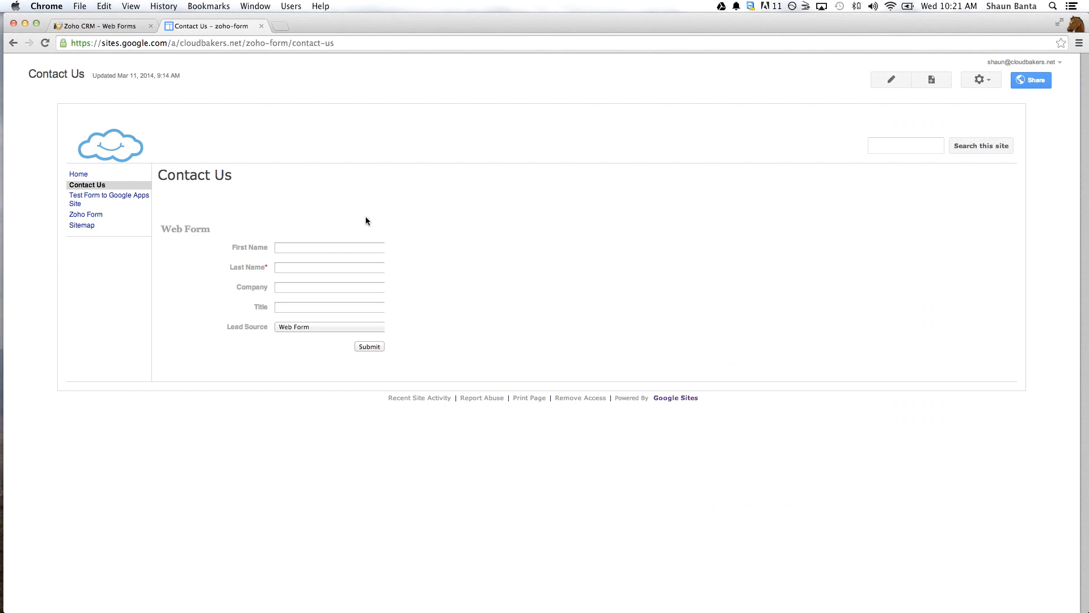
{"action": "left_click", "coordinate": [328, 250]}
{"action": "type", "text": "Shaun Demo"}
{"action": "key", "text": "Tab"}
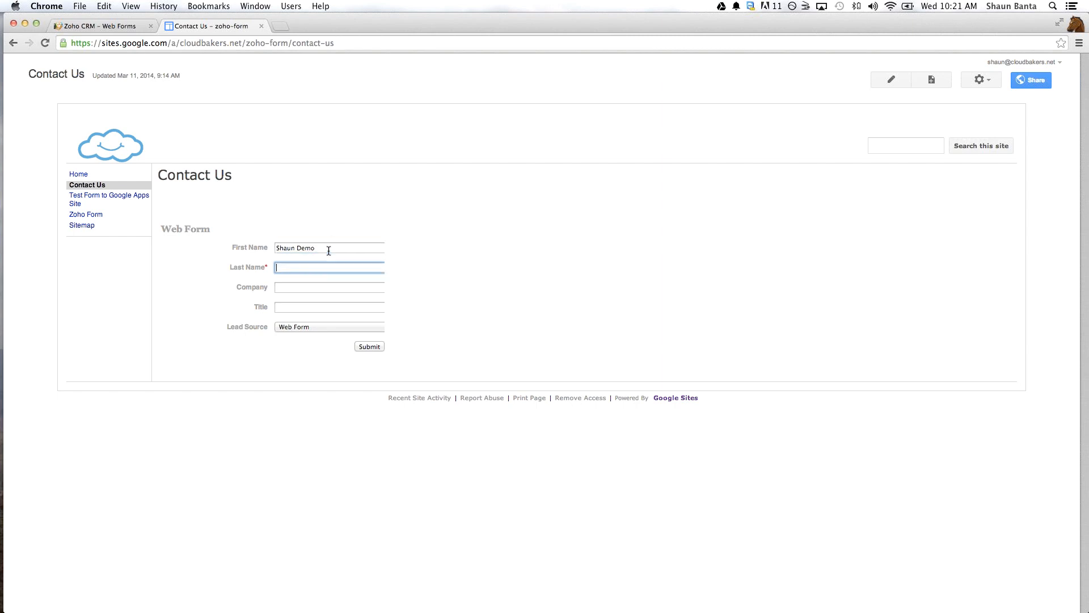
{"action": "type", "text": "Demo Today"}
{"action": "key", "text": "Tab"}
- Enter Cloudbakers as the company and Mr as the title, keep Web Form as the lead source, and submit the contact form
{"action": "type", "text": "C"}
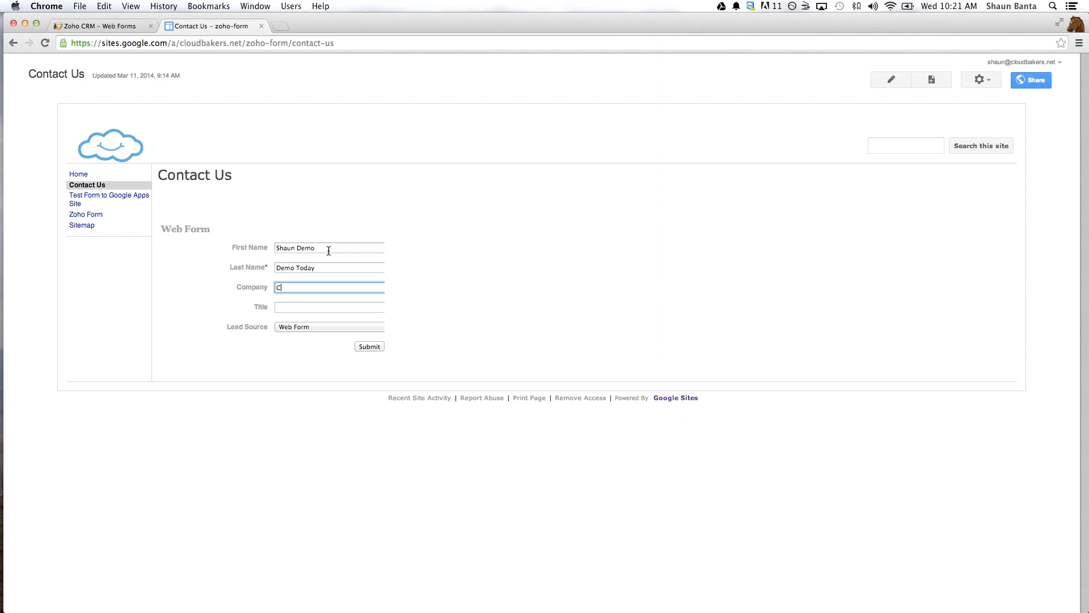
{"action": "type", "text": "loudbakers"}
{"action": "key", "text": "Tab"}
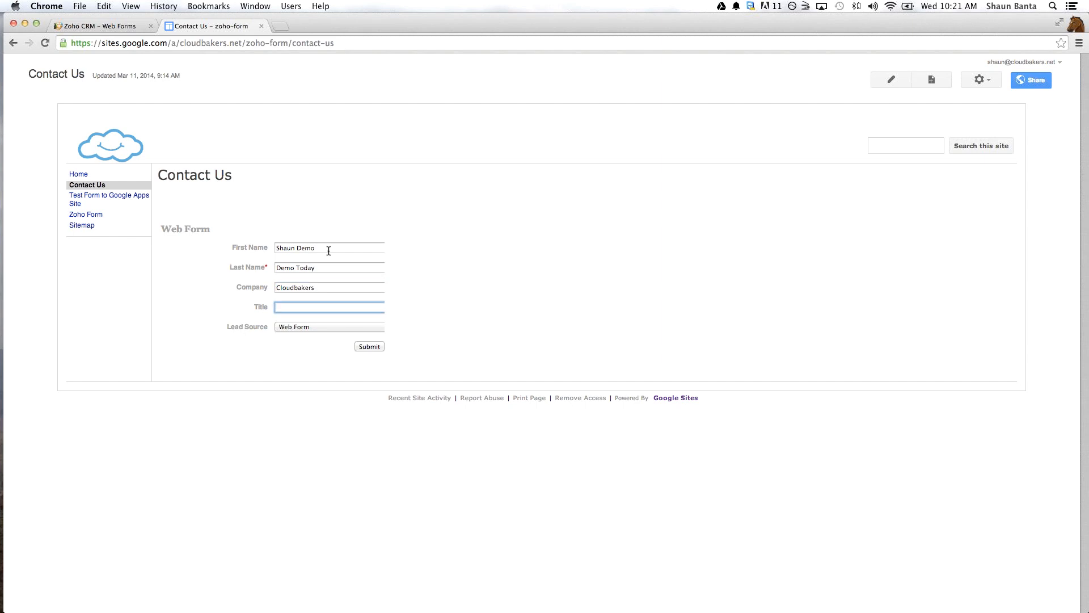
{"action": "type", "text": "Mr"}
{"action": "key", "text": "Tab"}
{"action": "key", "text": "Down"}
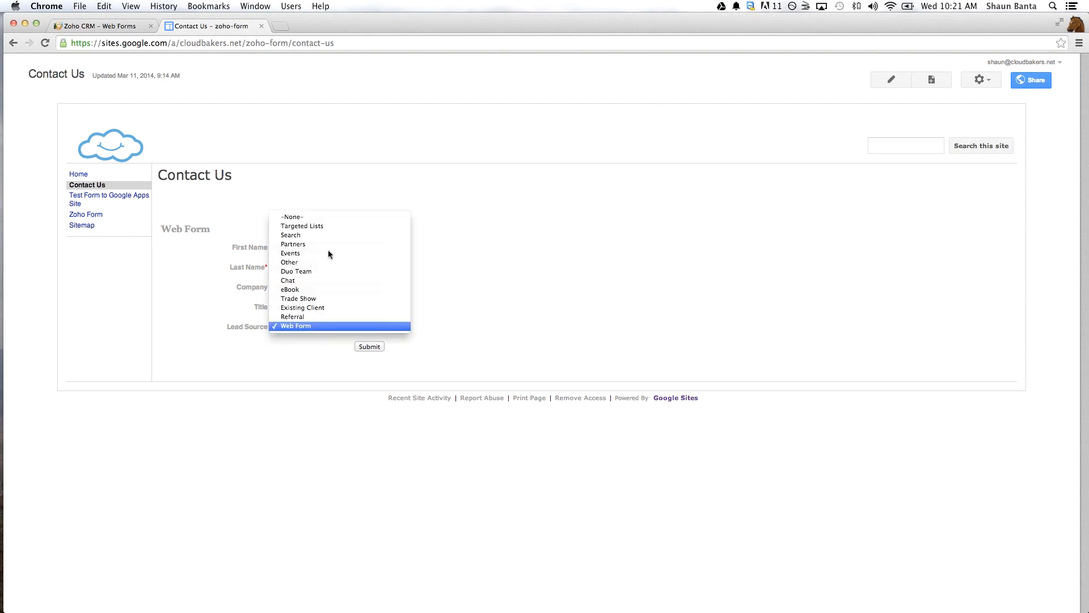
{"action": "key", "text": "Return"}
{"action": "left_click", "coordinate": [369, 346]}
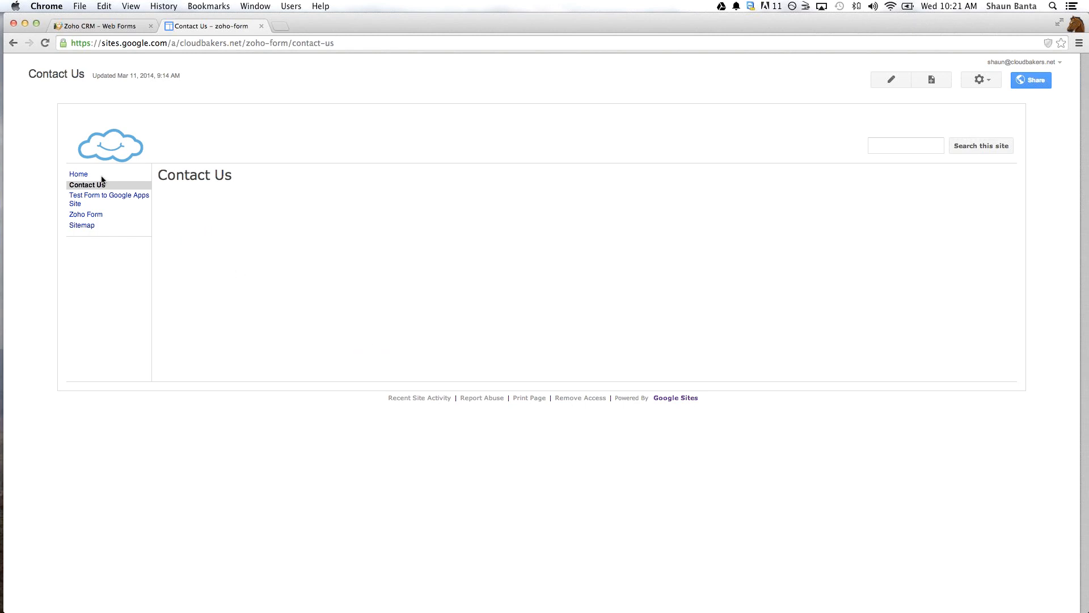
- Switch to Zoho CRM, open the Leads module and refresh the Todays Leads view to look for the submitted lead
{"action": "left_click", "coordinate": [110, 28]}
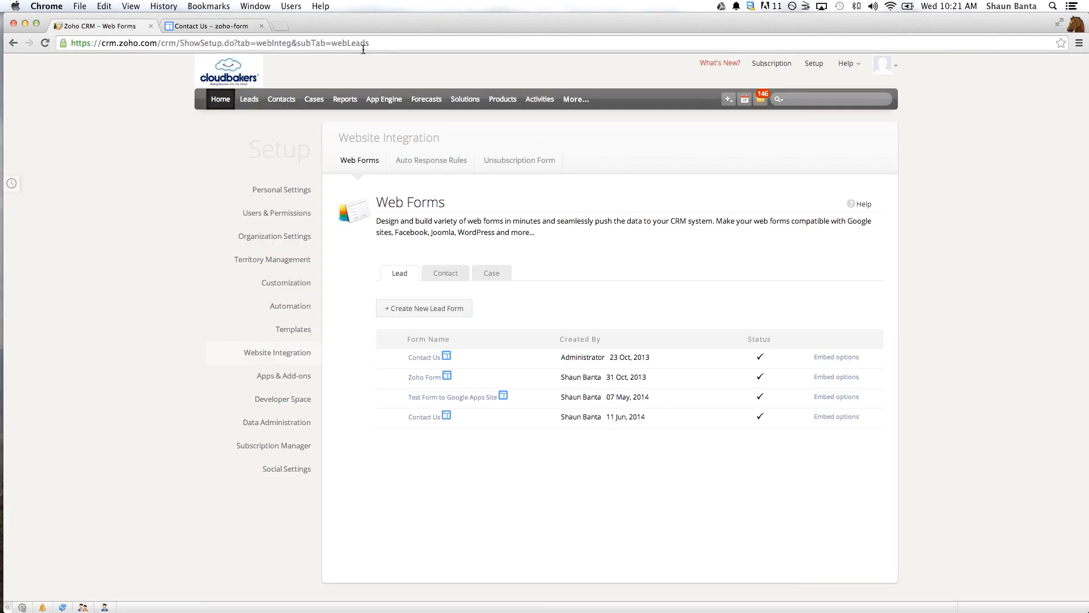
{"action": "left_click", "coordinate": [248, 106]}
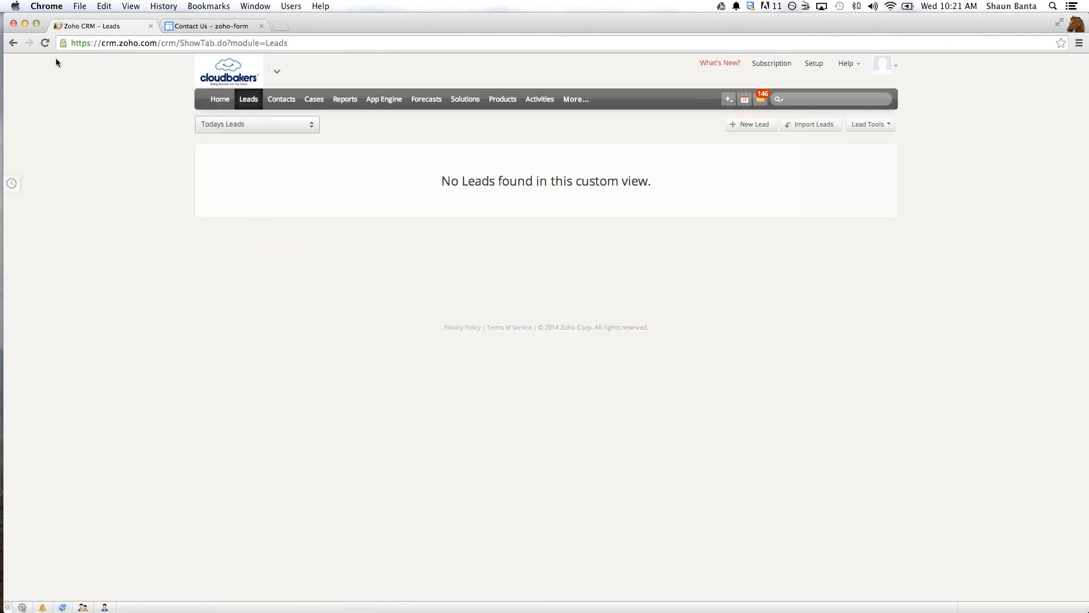
{"action": "left_click", "coordinate": [47, 39]}
- Search all CRM records for the test lead's name and run the search a second time
{"action": "left_click", "coordinate": [821, 100]}
{"action": "type", "text": "shoun demo"}
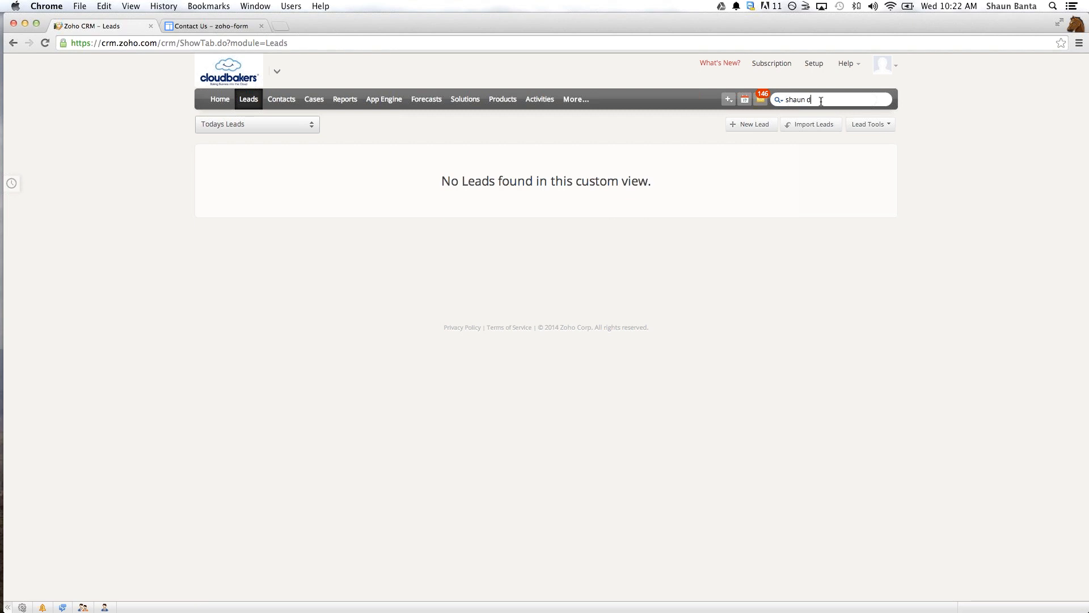
{"action": "key", "text": "Return"}
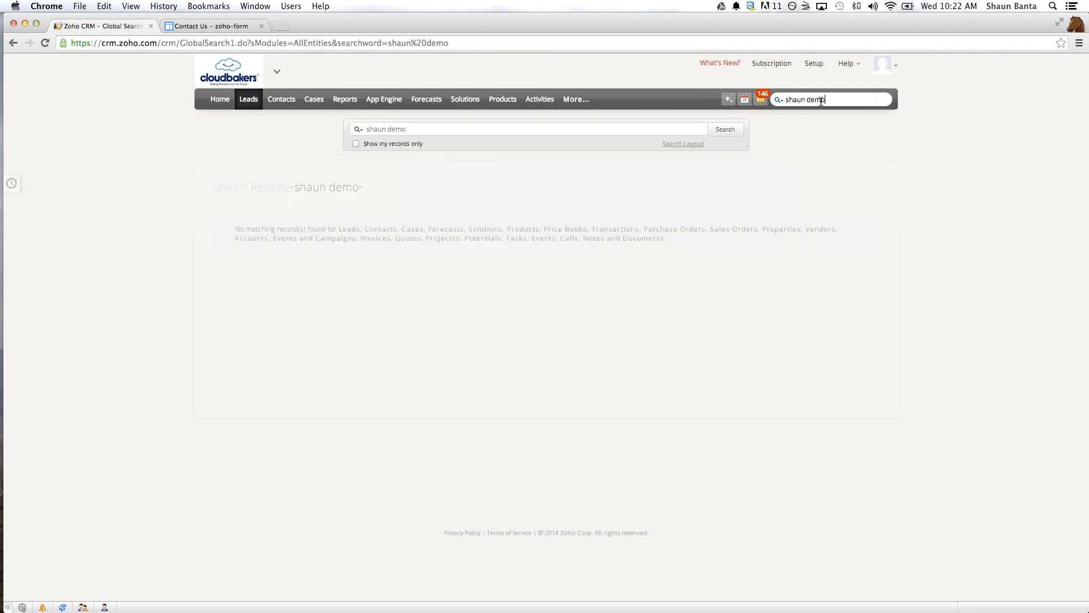
{"action": "left_click", "coordinate": [738, 130]}
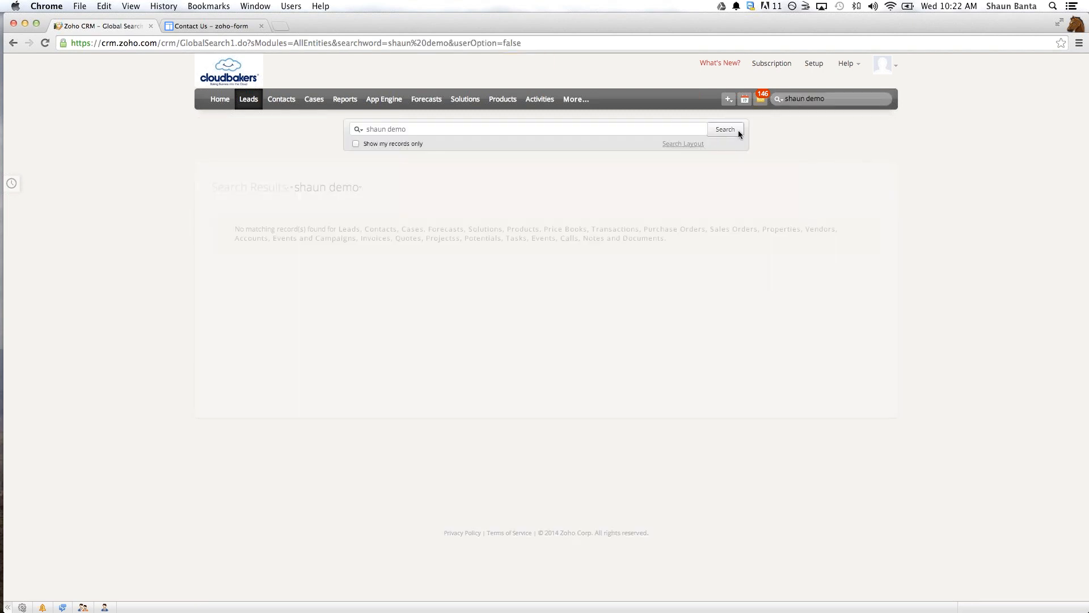
- Leave the CRM record search and return to the Contact Us page on Google Sites to check the submitted form
{"action": "left_click", "coordinate": [620, 128]}
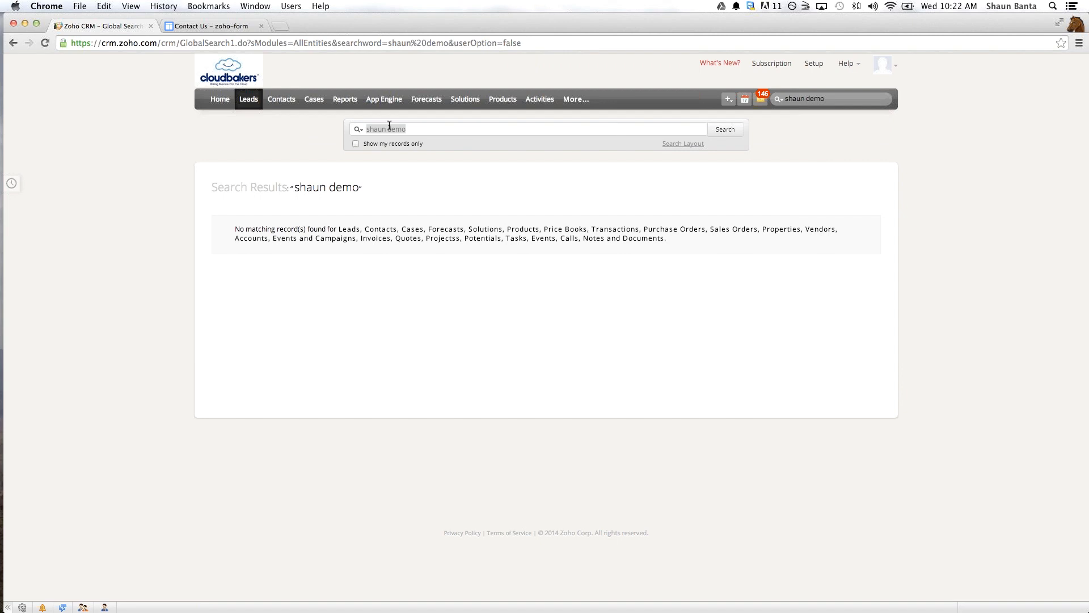
{"action": "key", "text": "BackSpace"}
{"action": "left_click", "coordinate": [197, 27]}
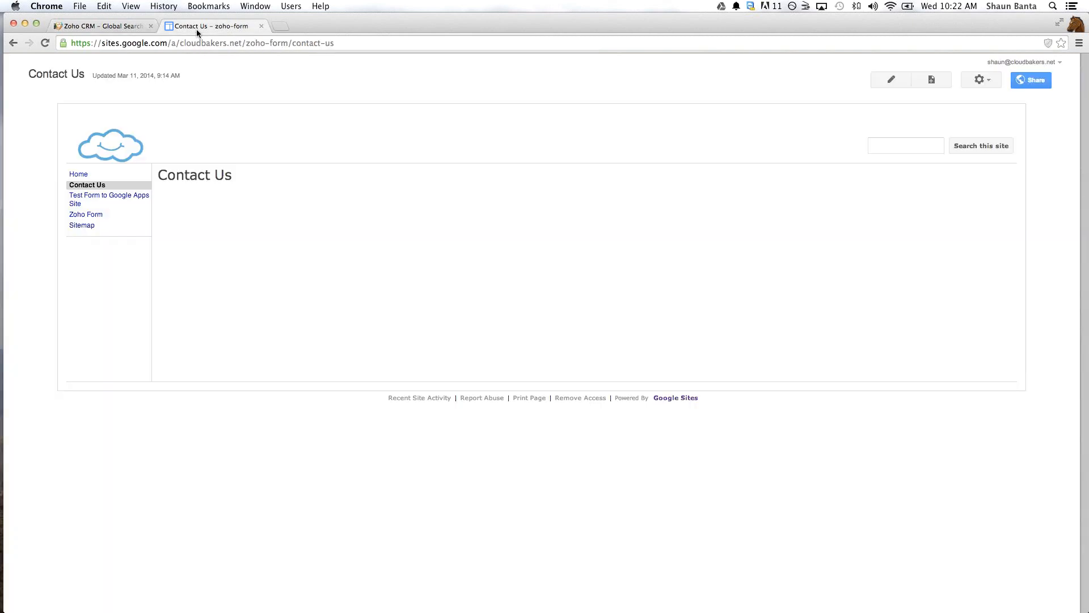
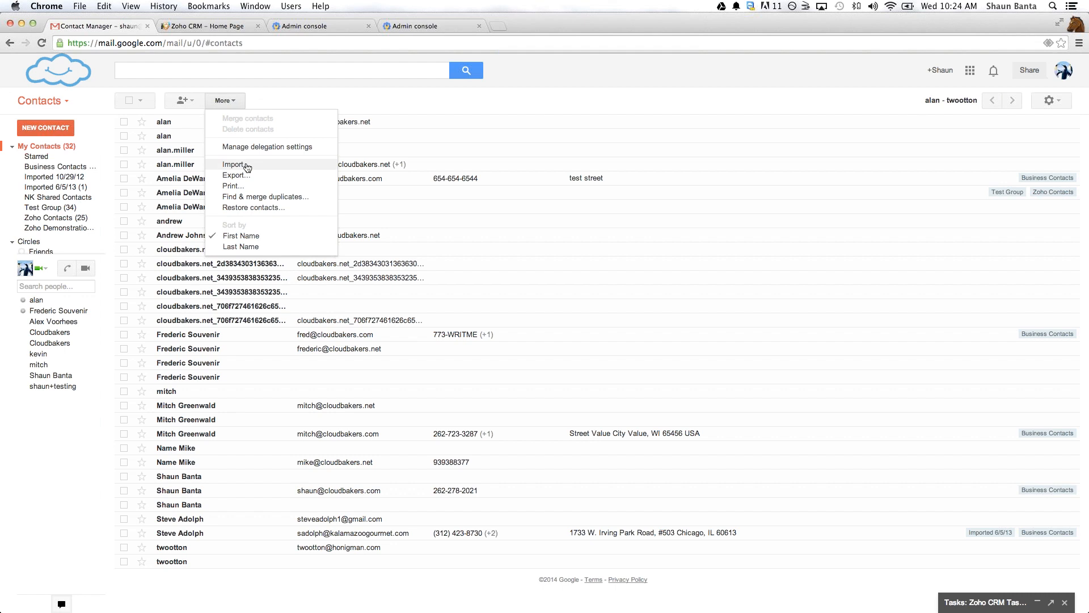
- Create a new Google Contacts group named Zoho Contacts Demo and open it
{"action": "left_click", "coordinate": [53, 167]}
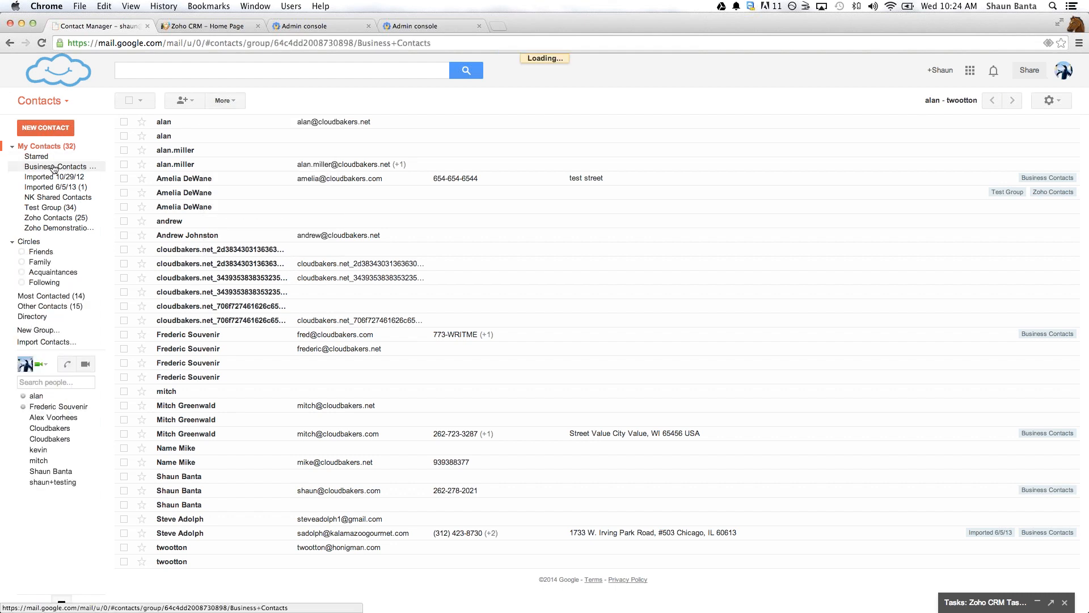
{"action": "left_click", "coordinate": [45, 332]}
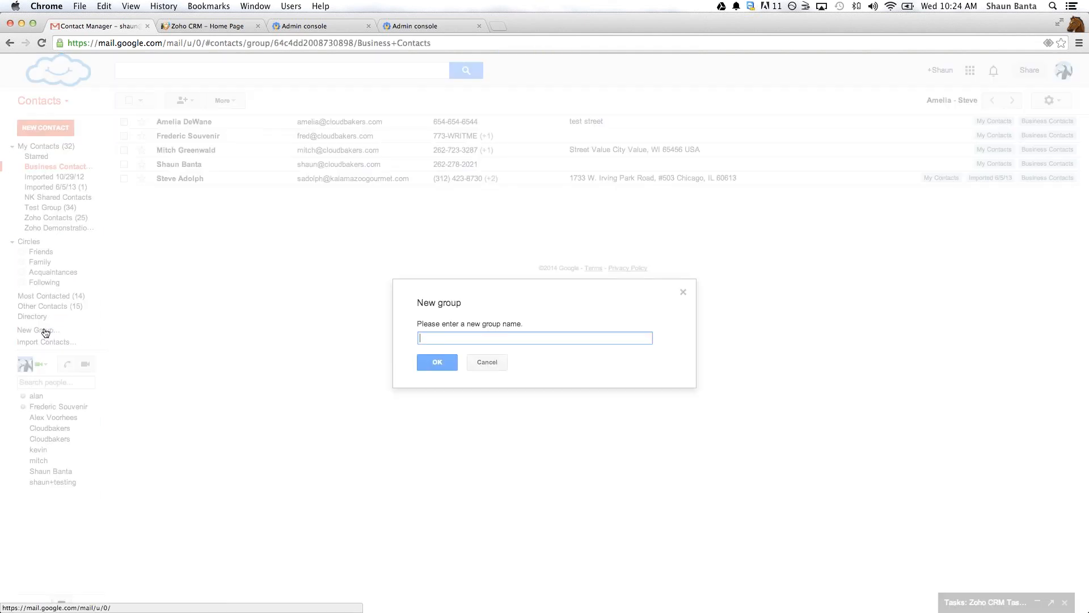
{"action": "left_click", "coordinate": [486, 362]}
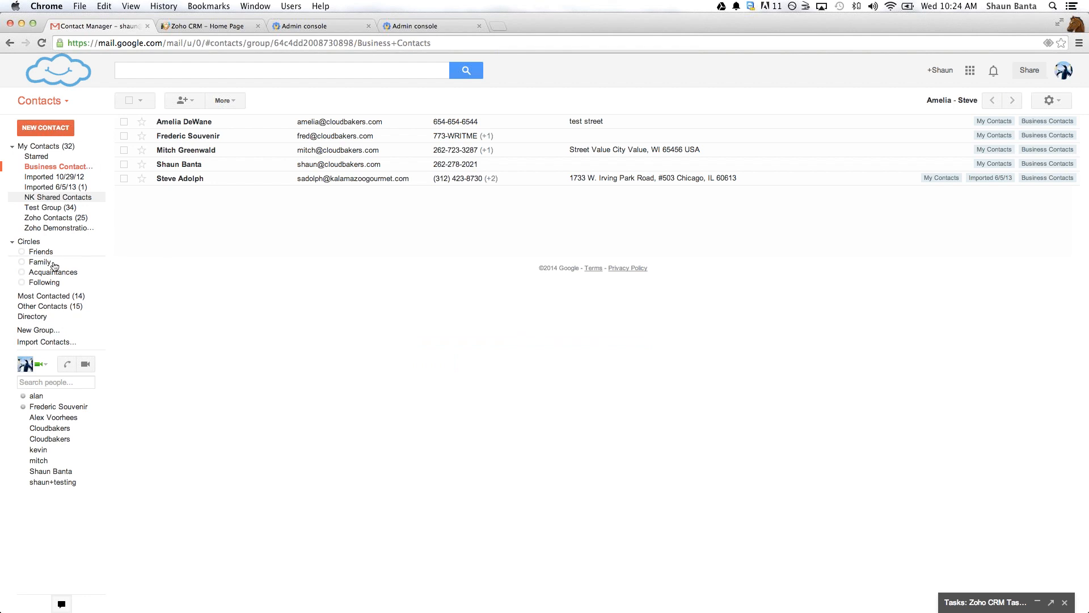
{"action": "left_click", "coordinate": [35, 332]}
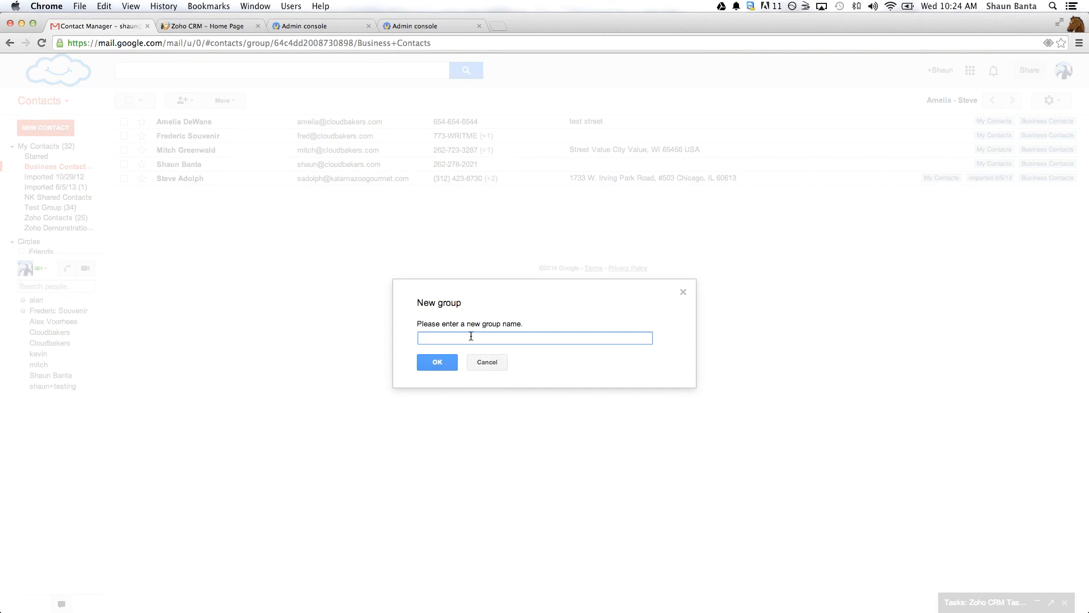
{"action": "type", "text": "Zoho Contacts Demo"}
{"action": "left_click", "coordinate": [445, 364]}
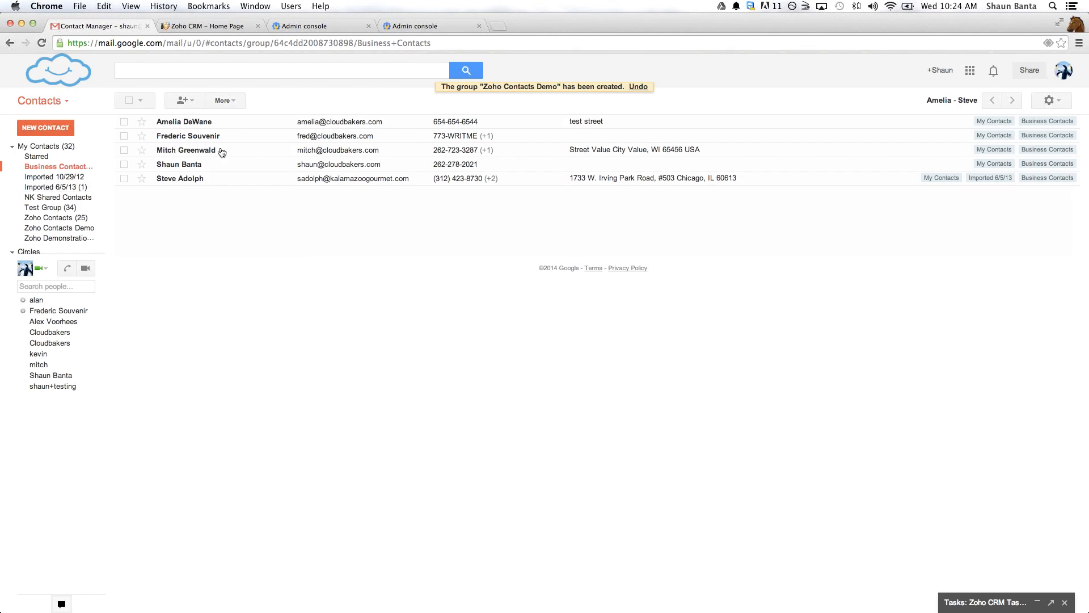
{"action": "mouse_move", "coordinate": [43, 198]}
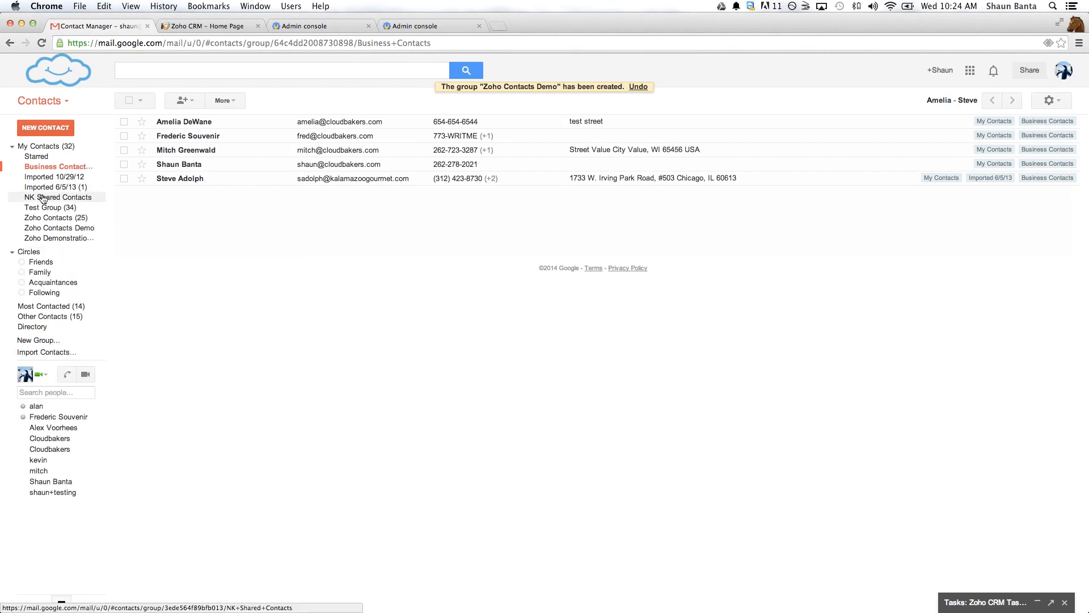
{"action": "left_click", "coordinate": [56, 228]}
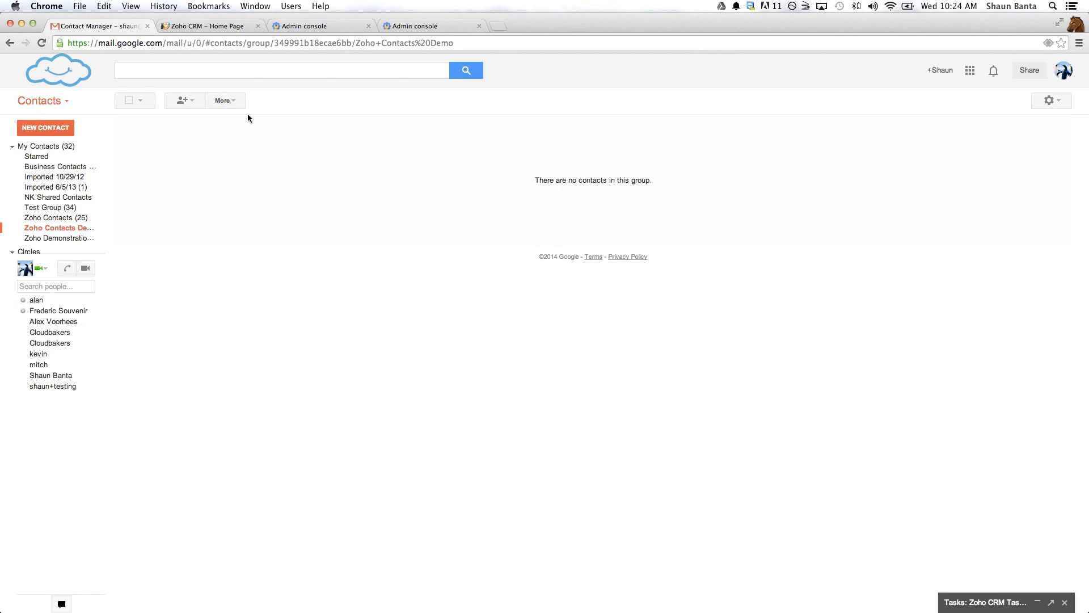
- Switch to Zoho CRM and open the Contacts settings of the Google Apps integration in Setup
{"action": "key", "text": "ctrl+Left"}
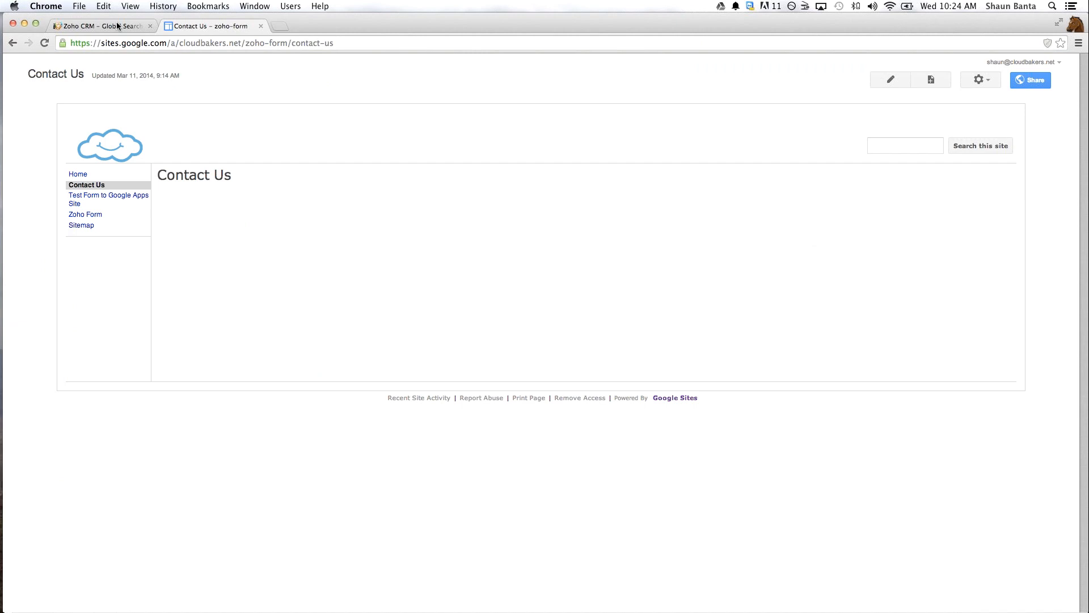
{"action": "left_click", "coordinate": [118, 26]}
{"action": "left_click", "coordinate": [815, 67]}
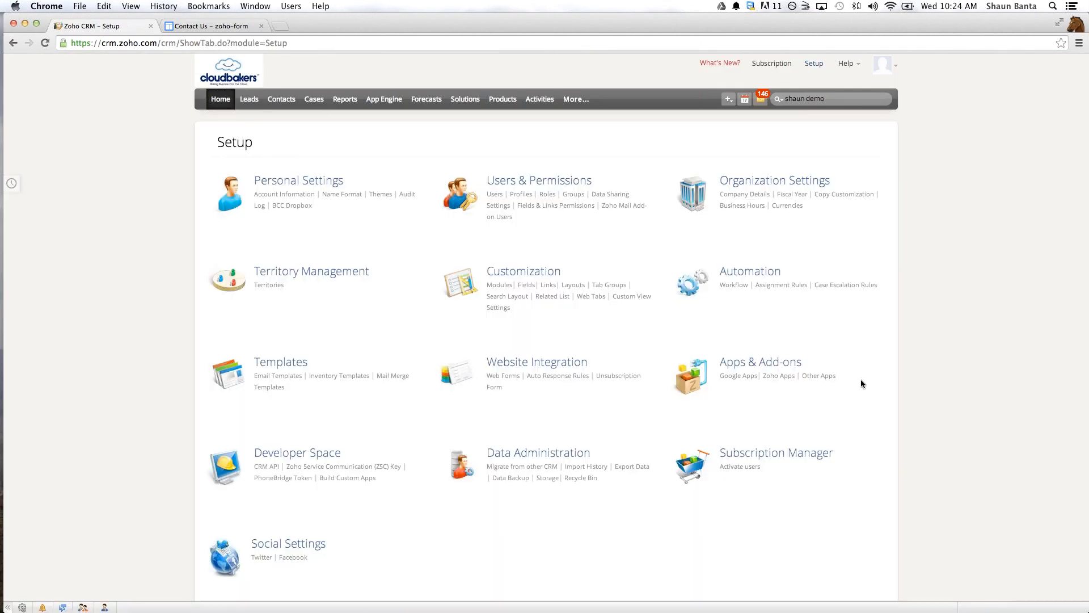
{"action": "left_click", "coordinate": [737, 376]}
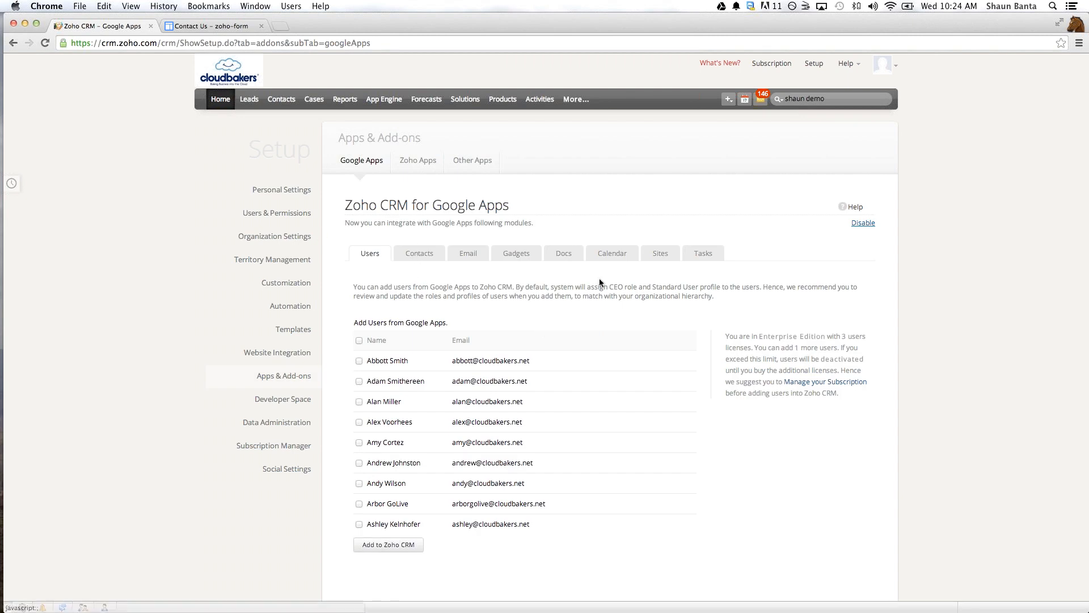
{"action": "left_click", "coordinate": [415, 255]}
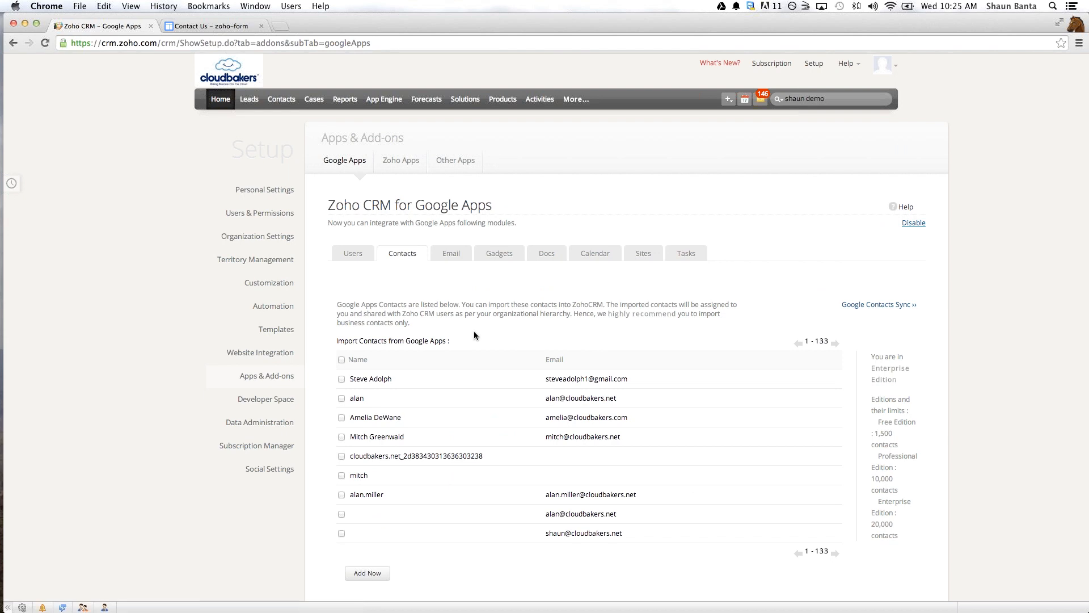
- Look through the list of Google Apps contacts available for import into Zoho CRM
{"action": "scroll", "coordinate": [474, 331], "scroll_direction": "down", "scroll_amount": 1}
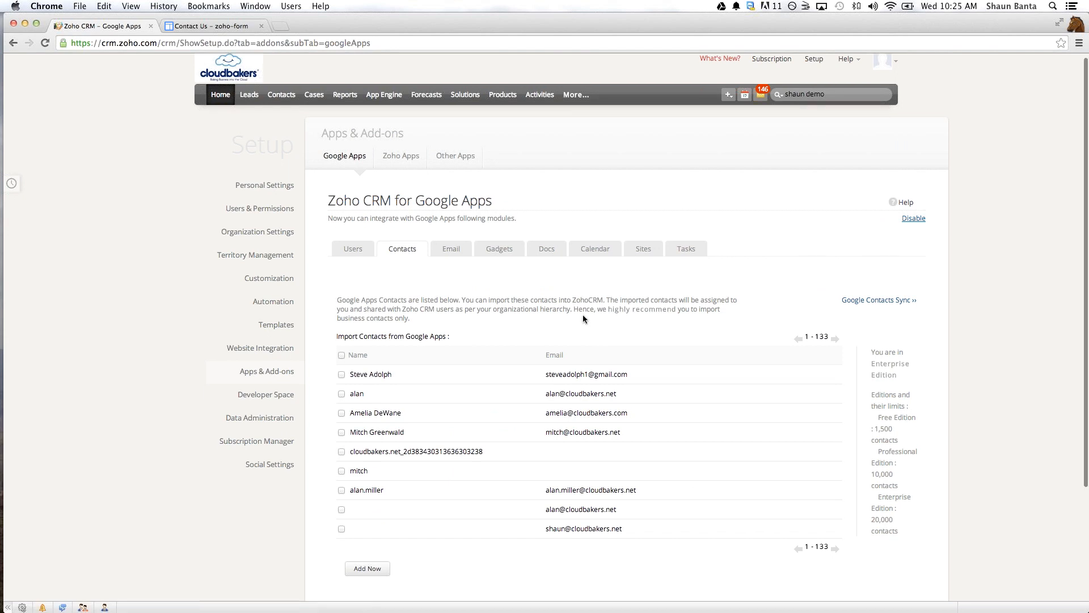
{"action": "scroll", "coordinate": [583, 319], "scroll_direction": "down", "scroll_amount": 1}
{"action": "scroll", "coordinate": [405, 385], "scroll_direction": "down", "scroll_amount": 5}
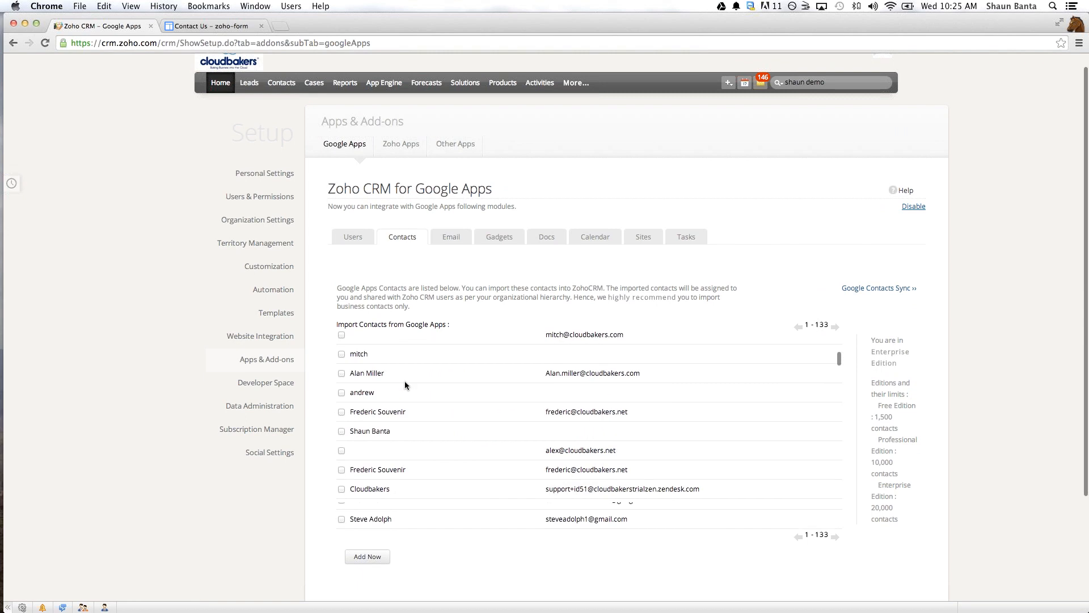
{"action": "scroll", "coordinate": [404, 381], "scroll_direction": "down", "scroll_amount": 3}
{"action": "scroll", "coordinate": [404, 381], "scroll_direction": "up", "scroll_amount": 6}
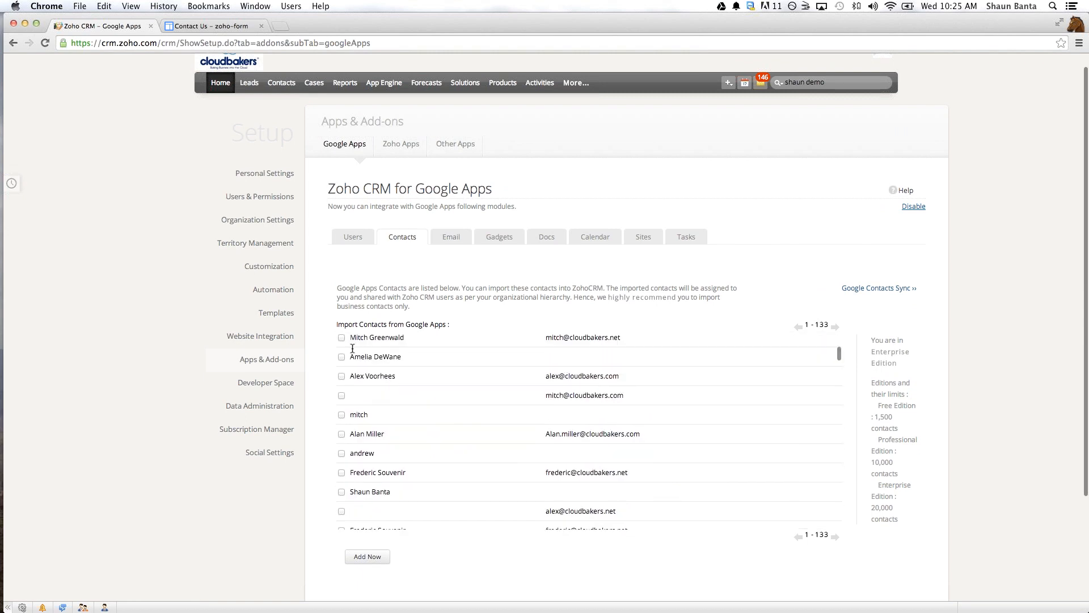
{"action": "scroll", "coordinate": [352, 348], "scroll_direction": "up", "scroll_amount": 5}
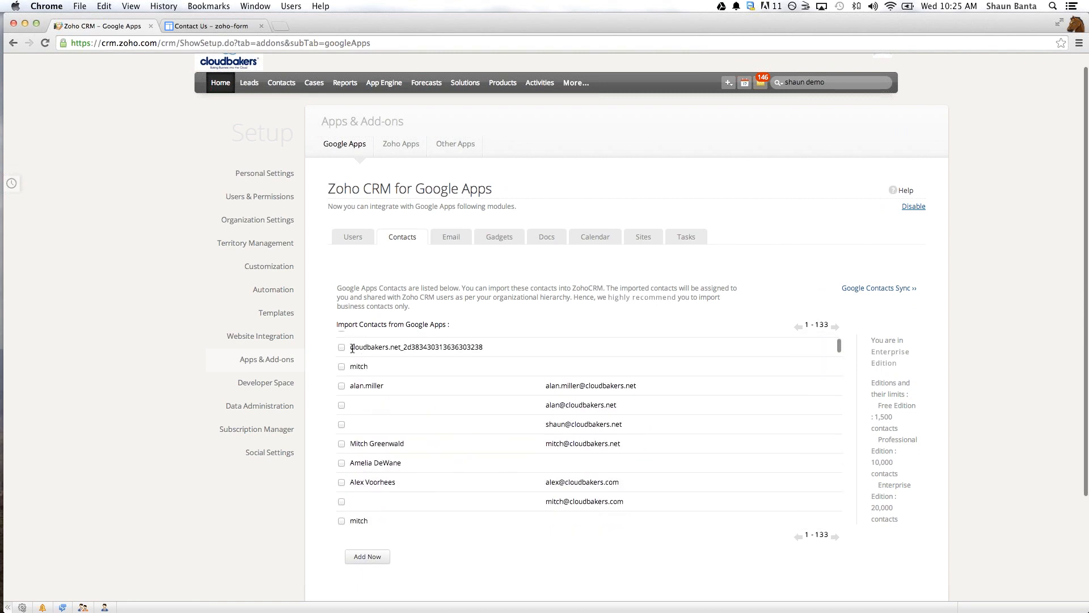
{"action": "scroll", "coordinate": [352, 348], "scroll_direction": "up", "scroll_amount": 6}
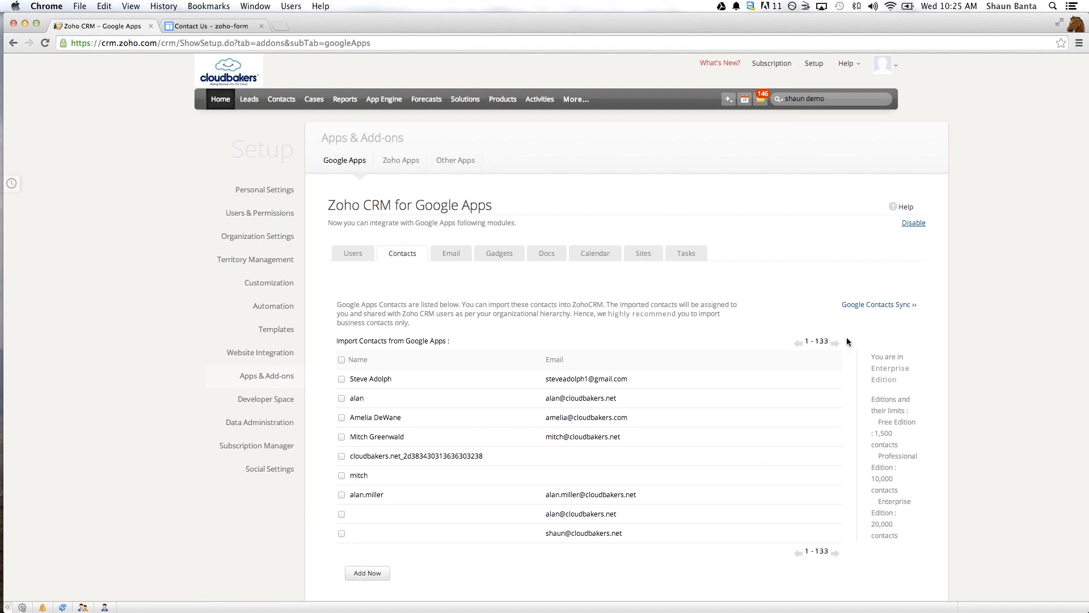
- Open the Google Contacts Sync summary and deactivate the existing contact sync to set it up again
{"action": "left_click", "coordinate": [885, 310]}
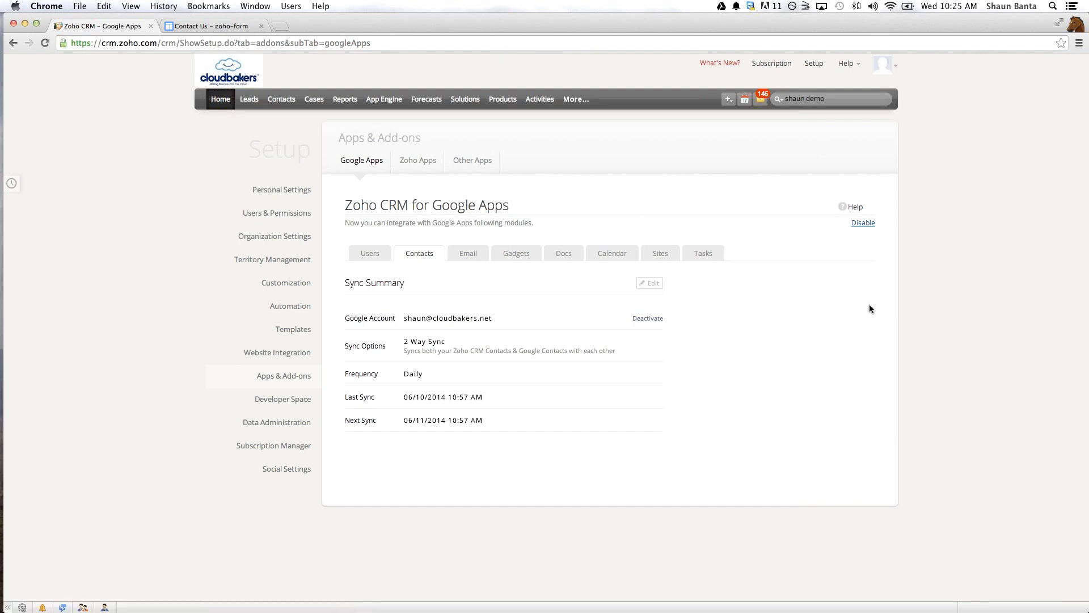
{"action": "left_click", "coordinate": [636, 320]}
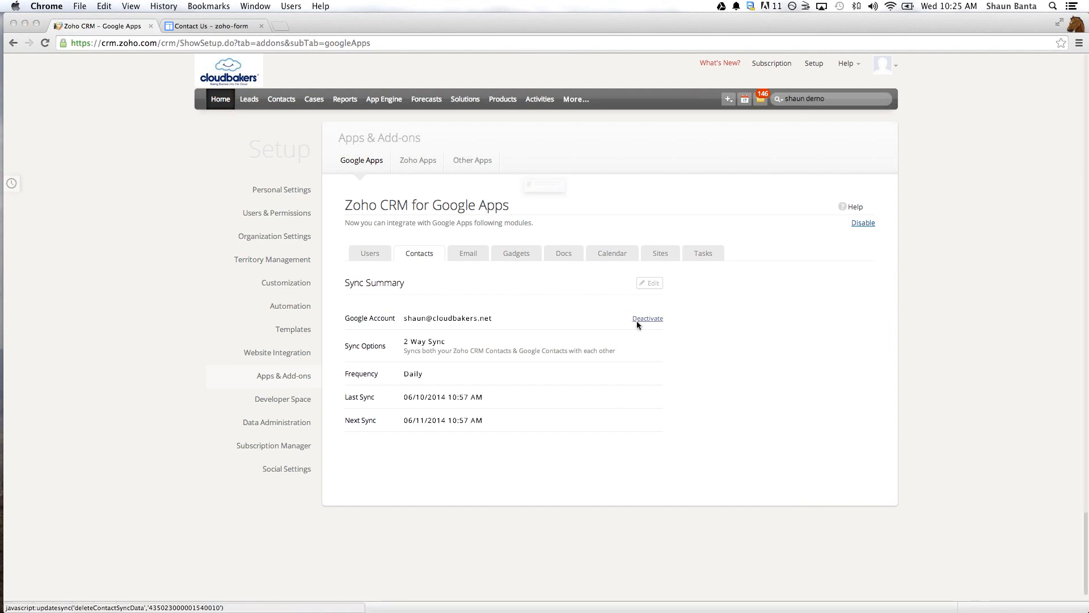
{"action": "left_click", "coordinate": [627, 212]}
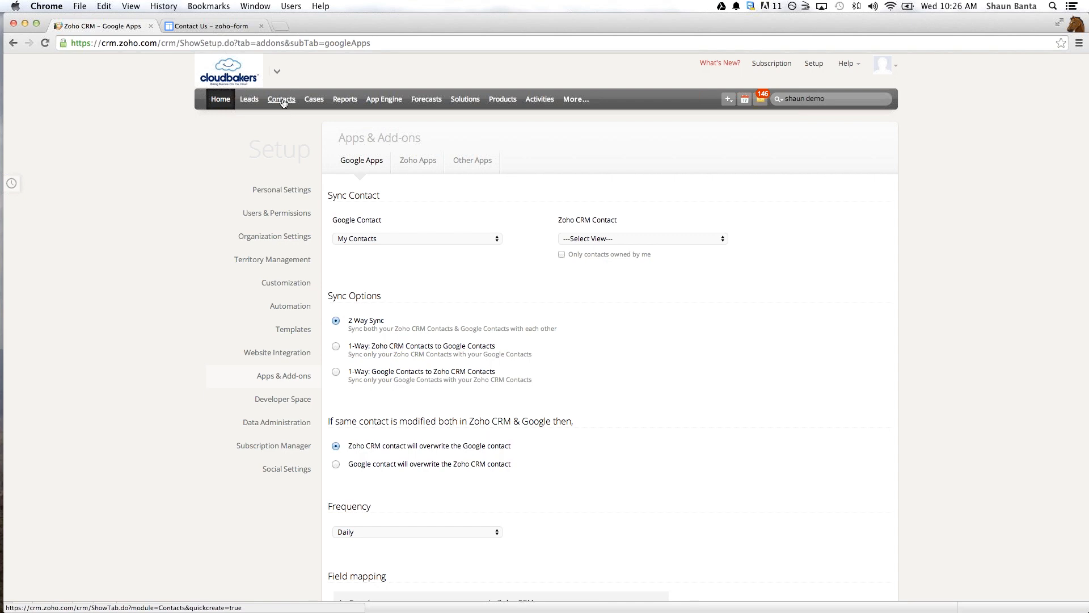
- Duplicate the Zoho CRM page in a second browser tab, reload it and open the Contacts module there
{"action": "right_click", "coordinate": [122, 29]}
{"action": "left_click", "coordinate": [146, 54]}
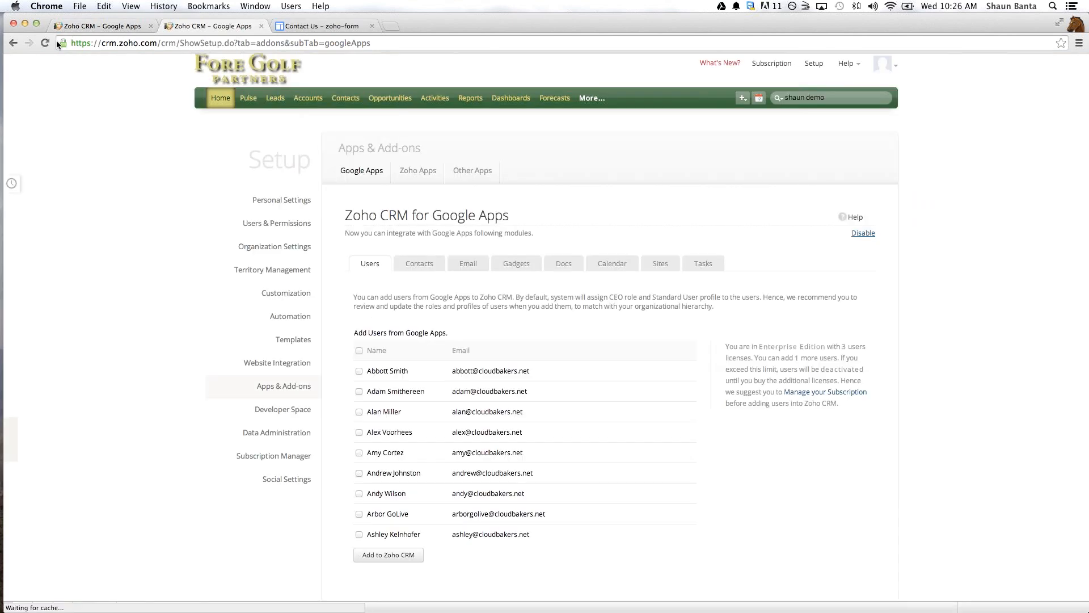
{"action": "left_click", "coordinate": [48, 43]}
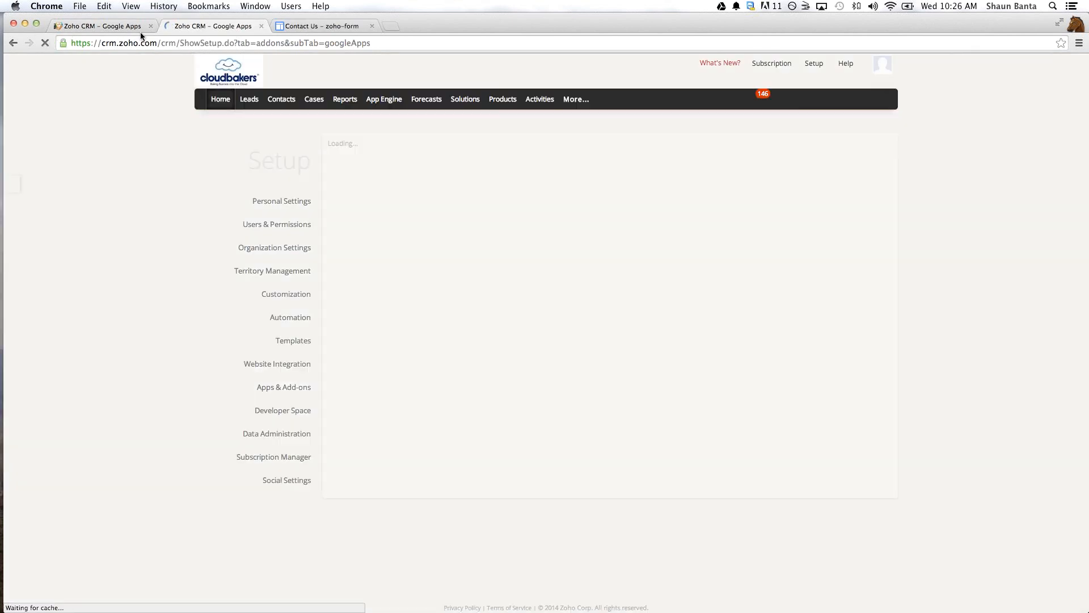
{"action": "left_click", "coordinate": [283, 105]}
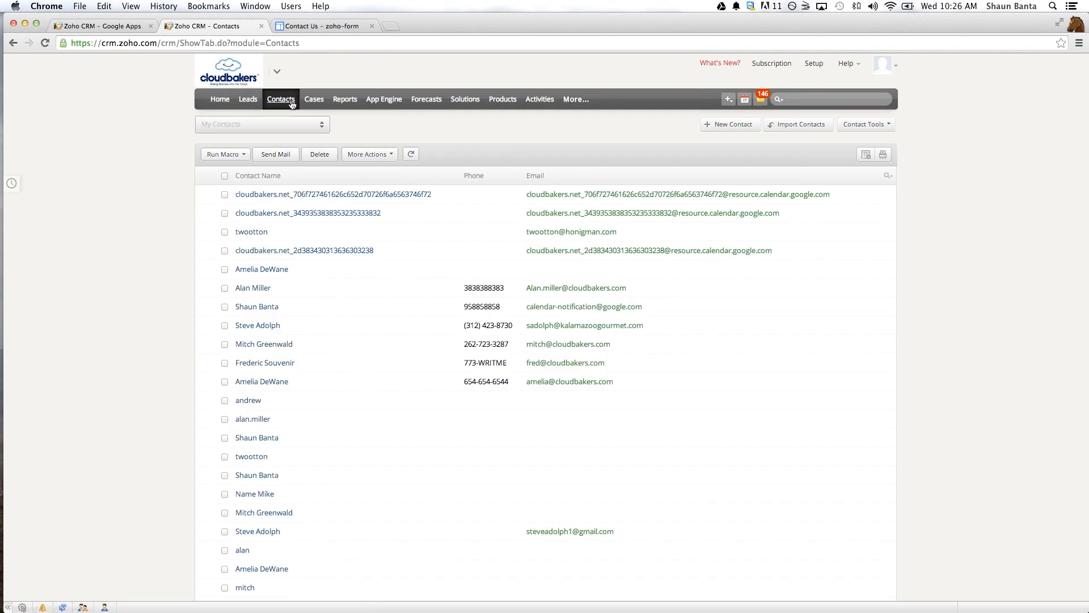
- Display the Customers view of the contacts, and switch to the Has Email view
{"action": "left_click", "coordinate": [289, 129]}
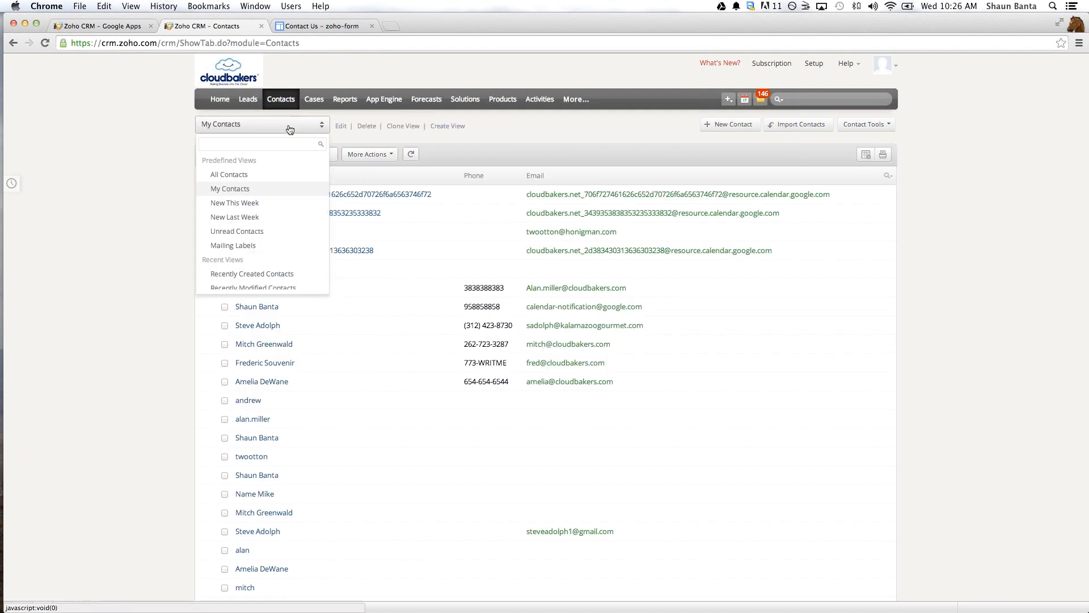
{"action": "scroll", "coordinate": [265, 185], "scroll_direction": "down", "scroll_amount": 5}
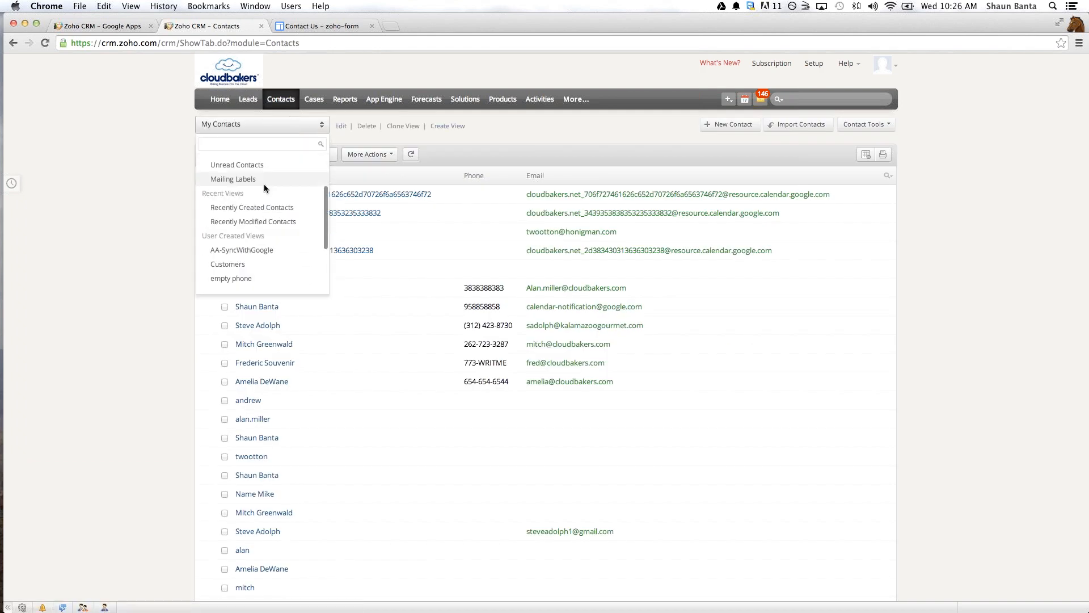
{"action": "scroll", "coordinate": [244, 210], "scroll_direction": "down", "scroll_amount": 2}
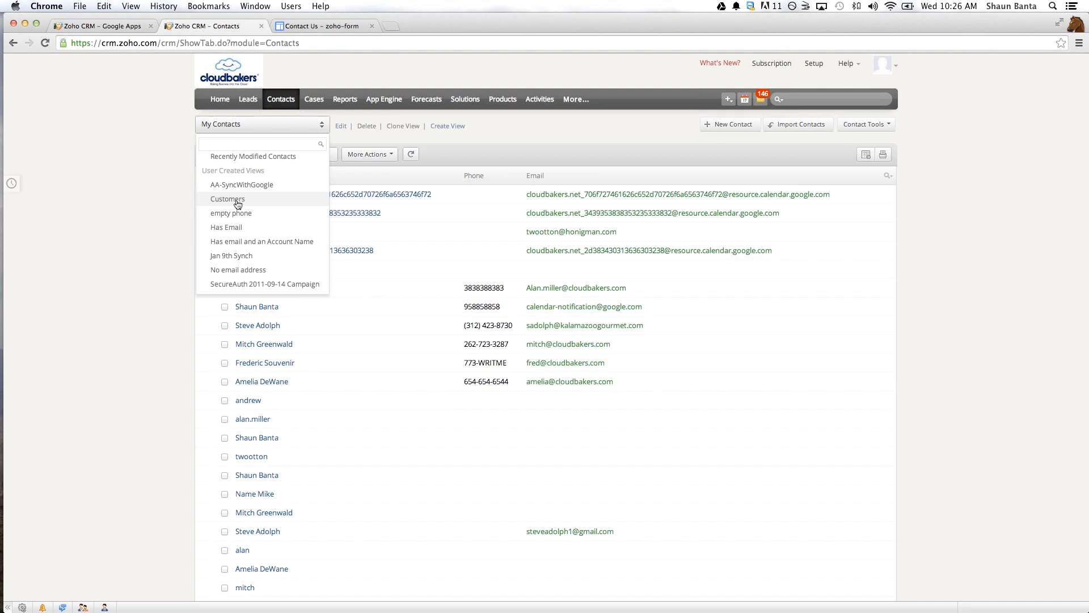
{"action": "left_click", "coordinate": [237, 200]}
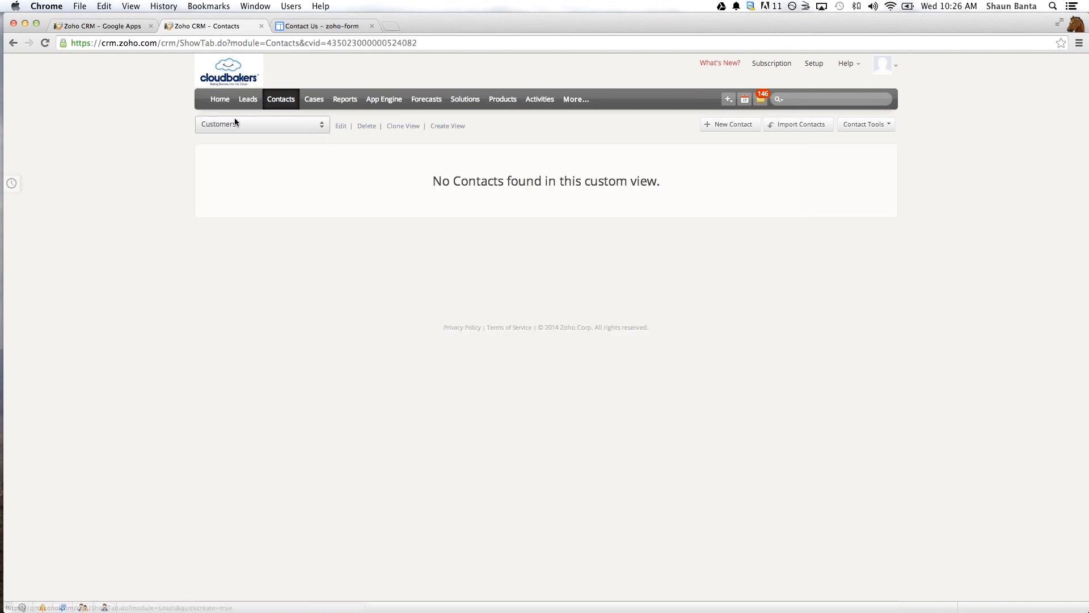
{"action": "left_click", "coordinate": [235, 123]}
{"action": "scroll", "coordinate": [221, 187], "scroll_direction": "down", "scroll_amount": 3}
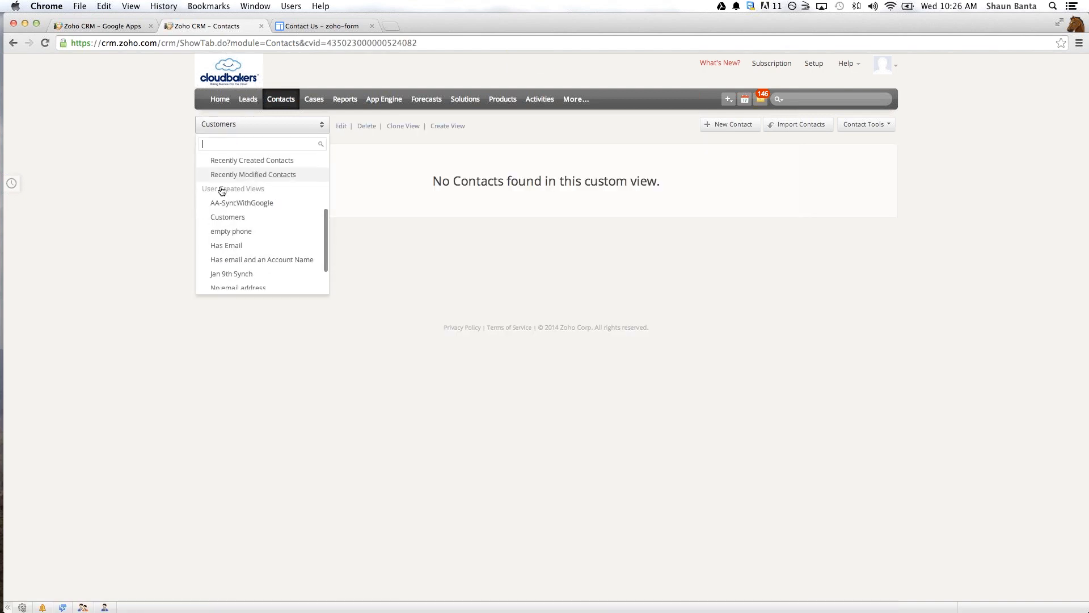
{"action": "left_click", "coordinate": [229, 239]}
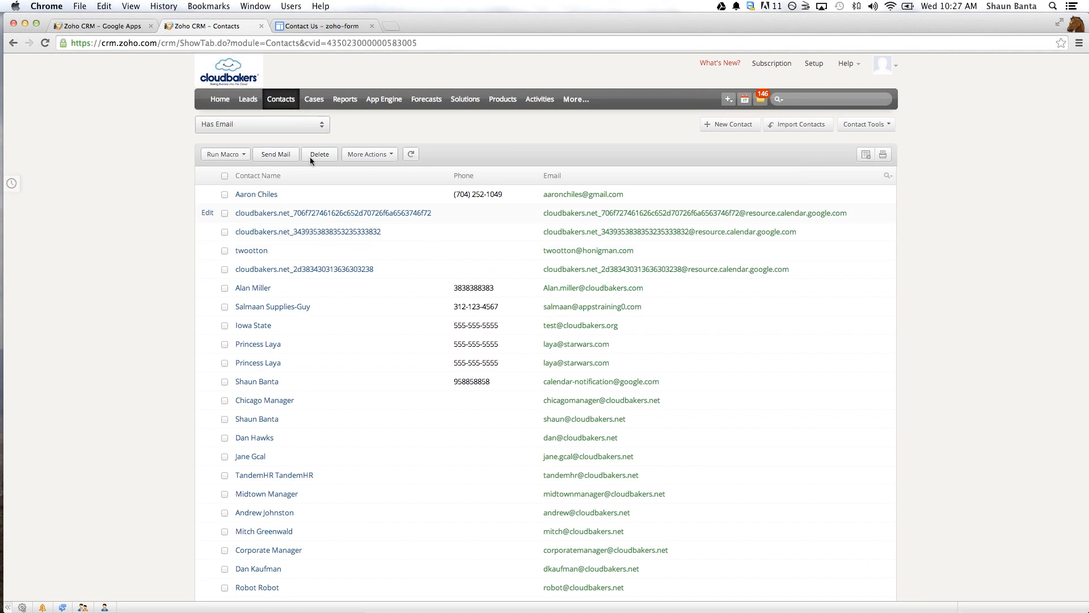
- Return to the sync settings, choose Has Email as the Zoho CRM contact view and limit it to only contacts owned by me
{"action": "left_click", "coordinate": [94, 18]}
{"action": "left_click", "coordinate": [624, 240]}
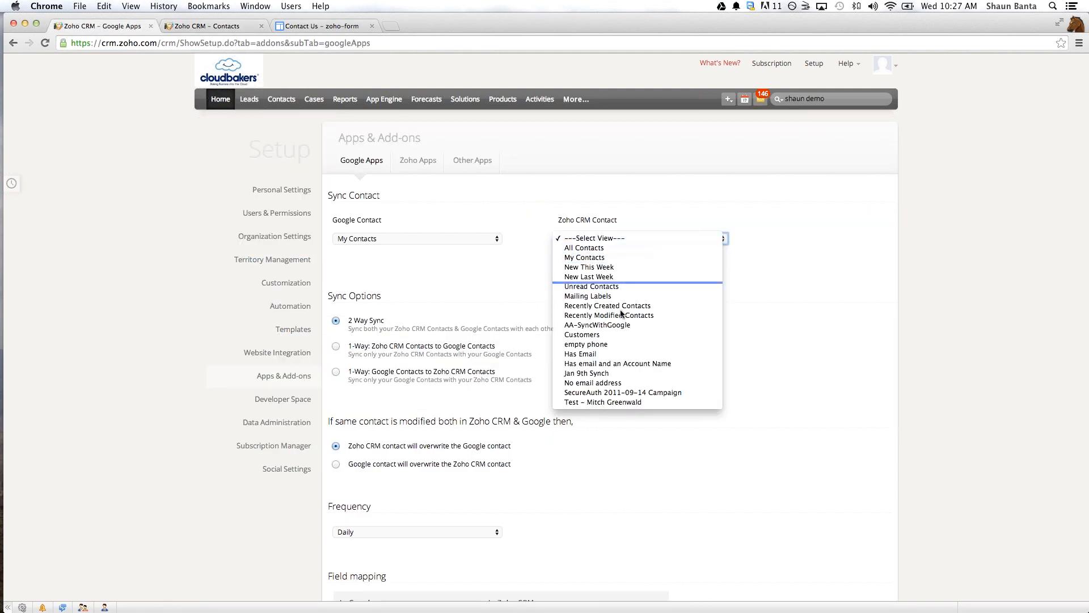
{"action": "left_click", "coordinate": [682, 241]}
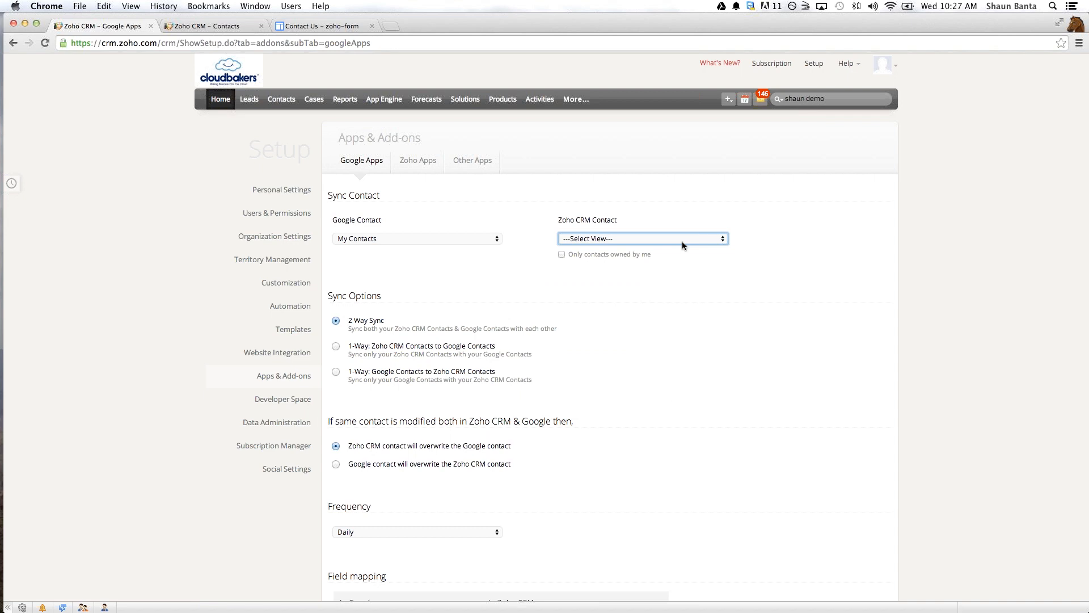
{"action": "left_click", "coordinate": [682, 241]}
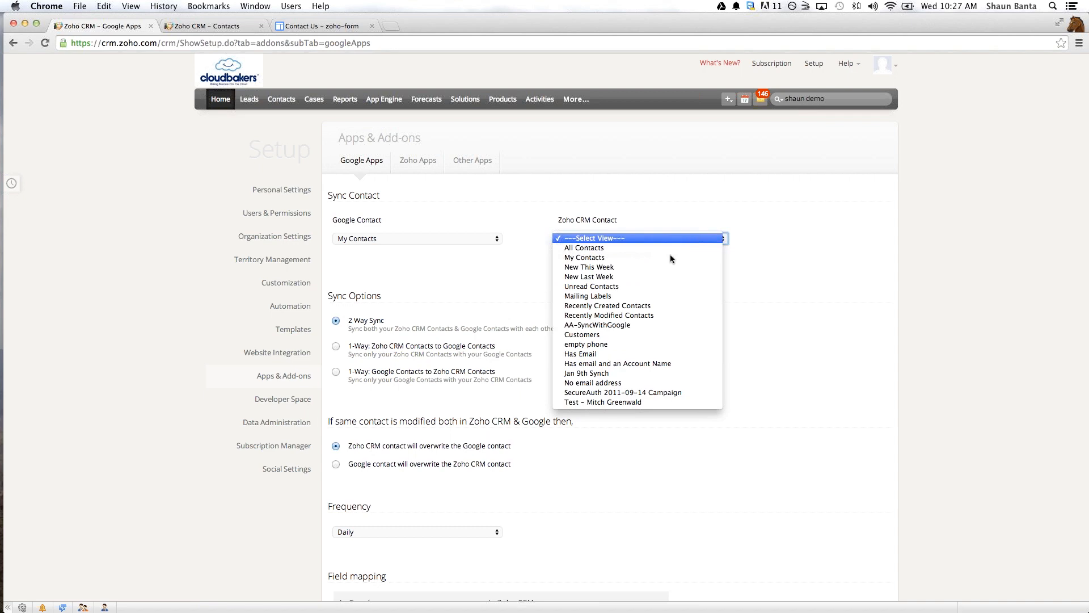
{"action": "left_click", "coordinate": [623, 354]}
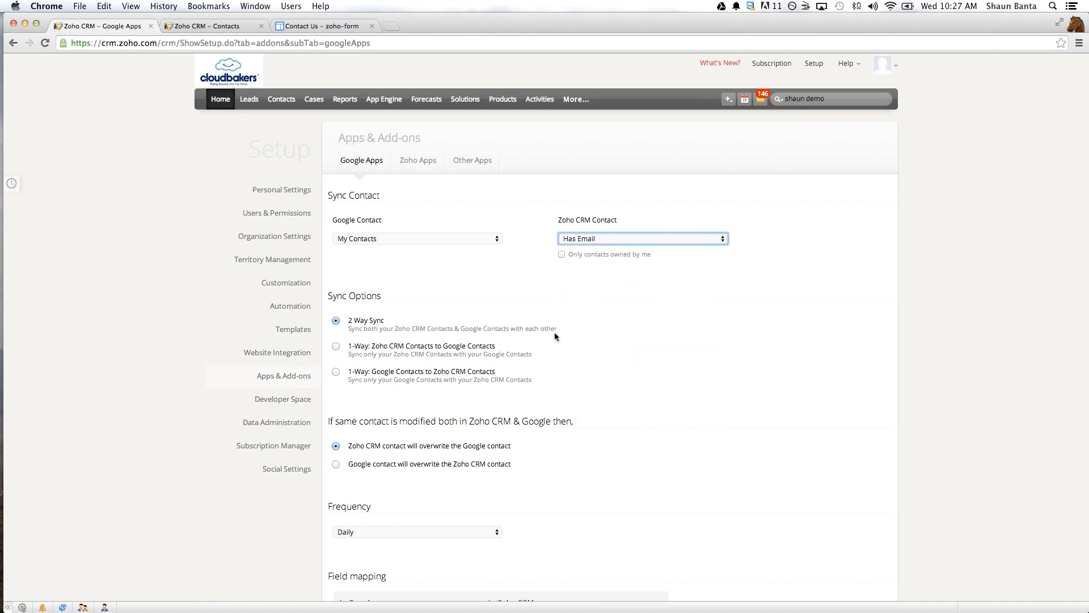
{"action": "left_click", "coordinate": [562, 255]}
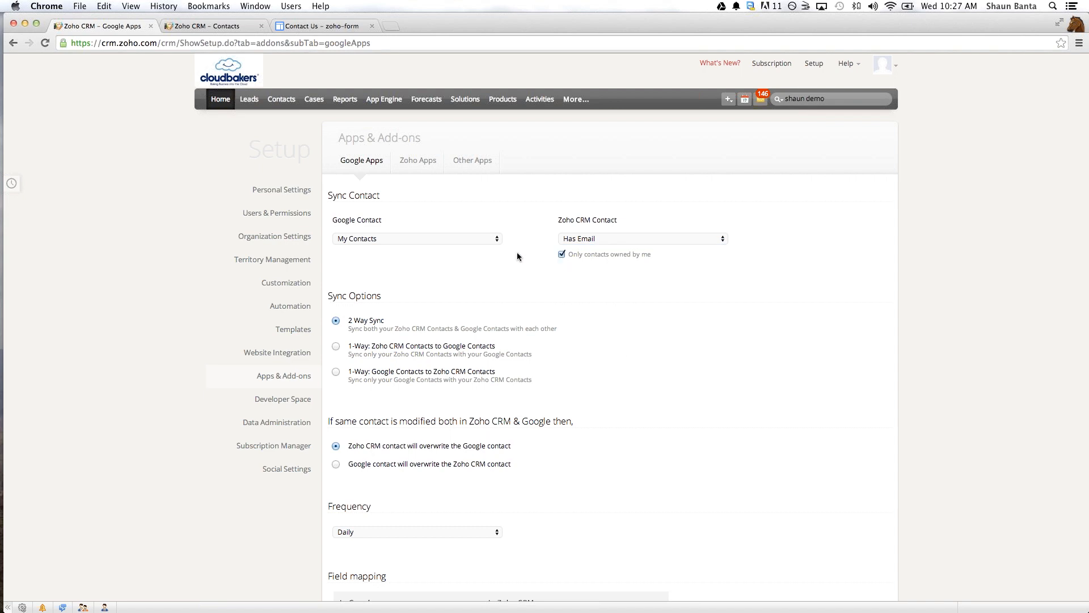
- Choose Zoho Contacts Demo as the Google contact group to sync and accept the group change notice
{"action": "left_click", "coordinate": [468, 238]}
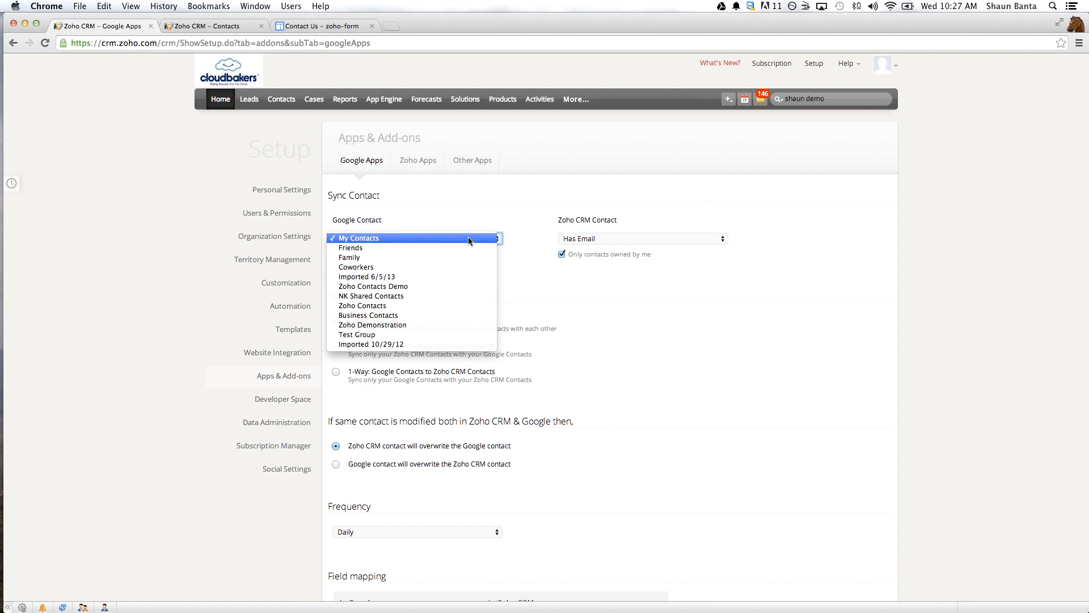
{"action": "left_click", "coordinate": [468, 238]}
{"action": "left_click", "coordinate": [468, 237]}
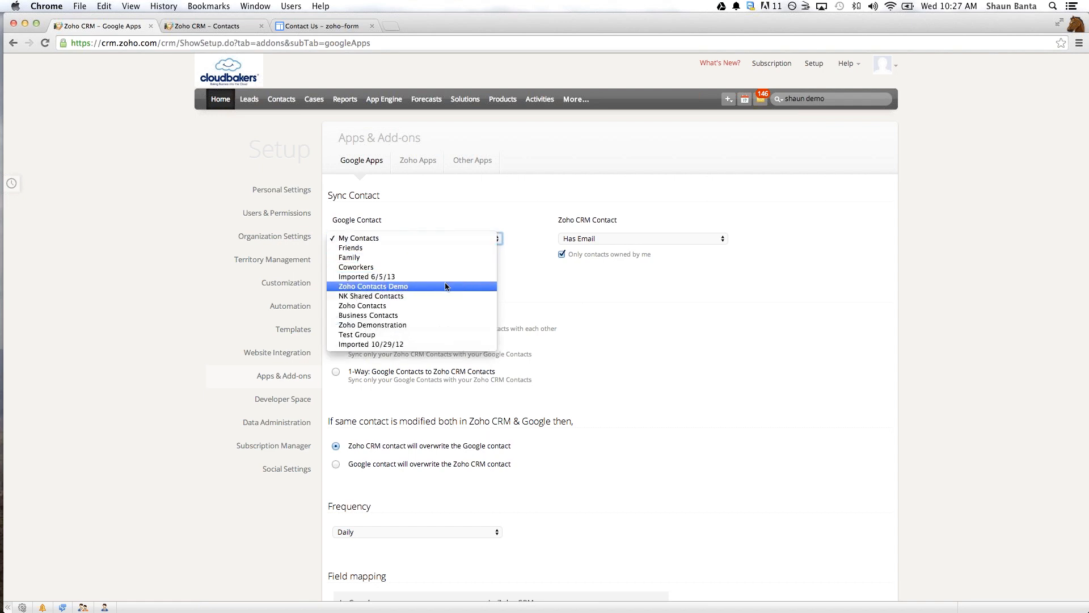
{"action": "left_click", "coordinate": [367, 286]}
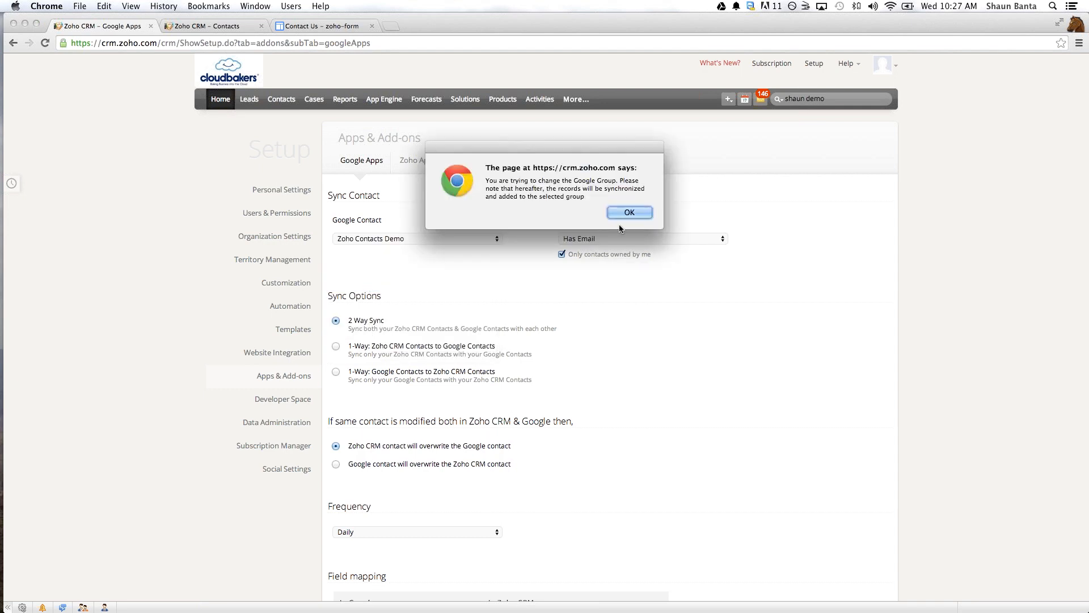
{"action": "left_click", "coordinate": [626, 211]}
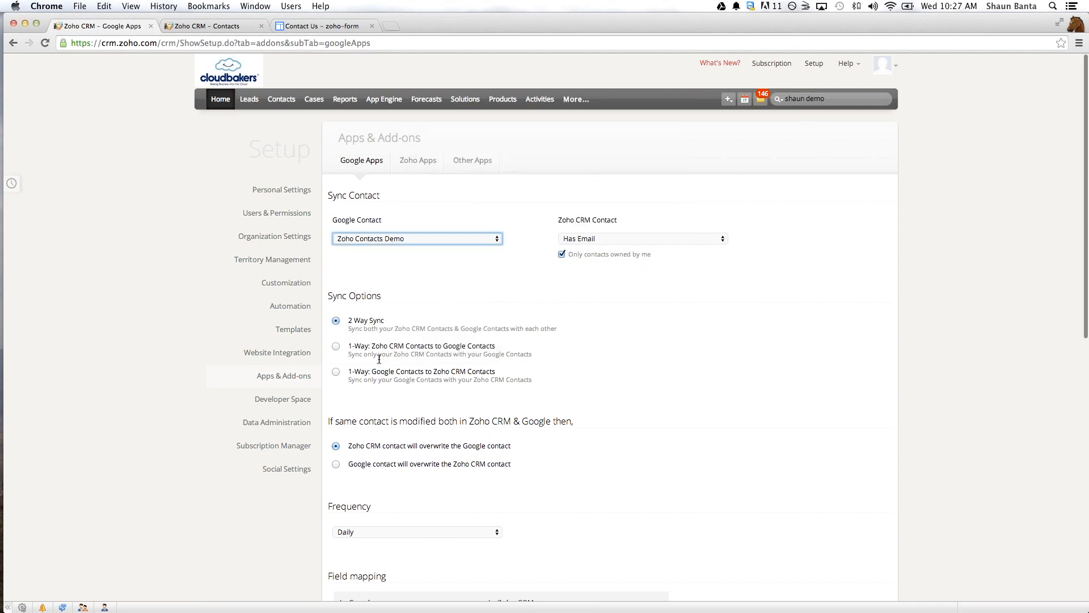
- Examine the sync direction options, including the one-way sync from Google Contacts to Zoho CRM Contacts
{"action": "scroll", "coordinate": [379, 359], "scroll_direction": "down", "scroll_amount": 1}
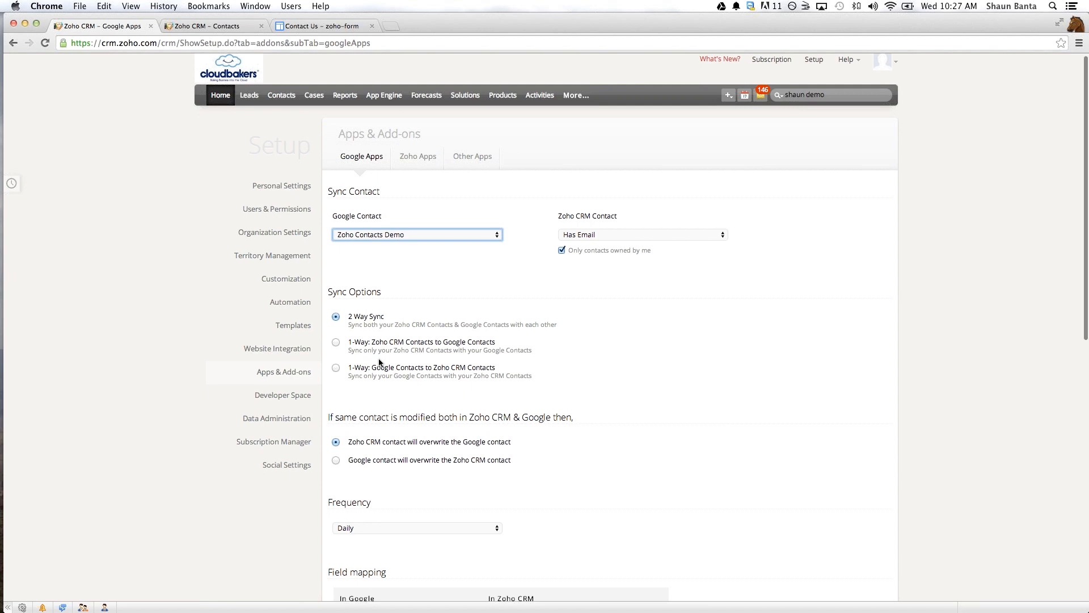
{"action": "scroll", "coordinate": [391, 317], "scroll_direction": "down", "scroll_amount": 1}
{"action": "scroll", "coordinate": [406, 264], "scroll_direction": "down", "scroll_amount": 1}
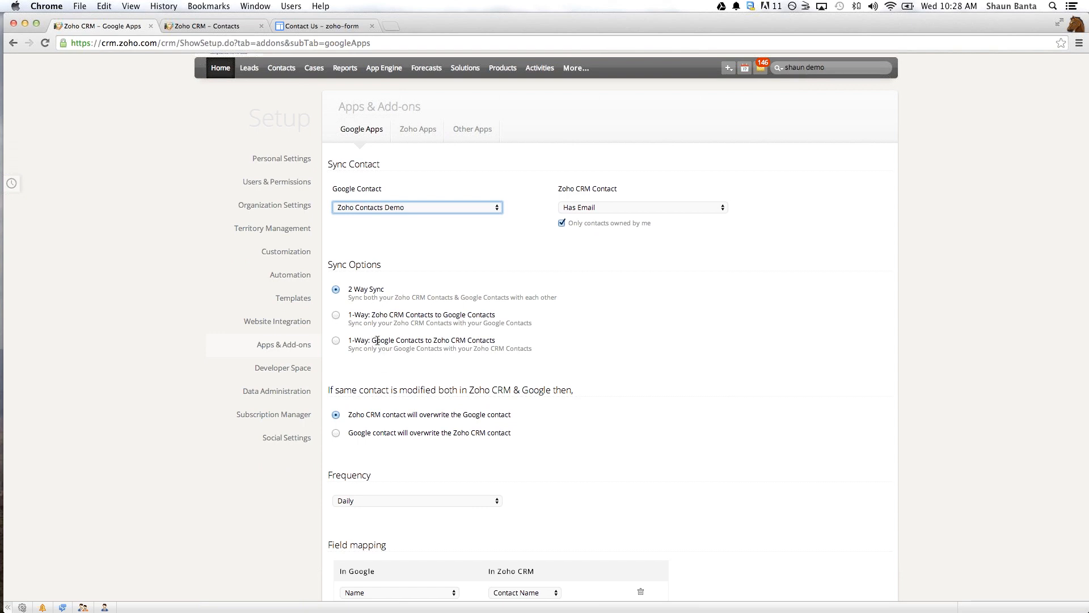
{"action": "left_click_drag", "start_coordinate": [372, 340], "coordinate": [493, 340]}
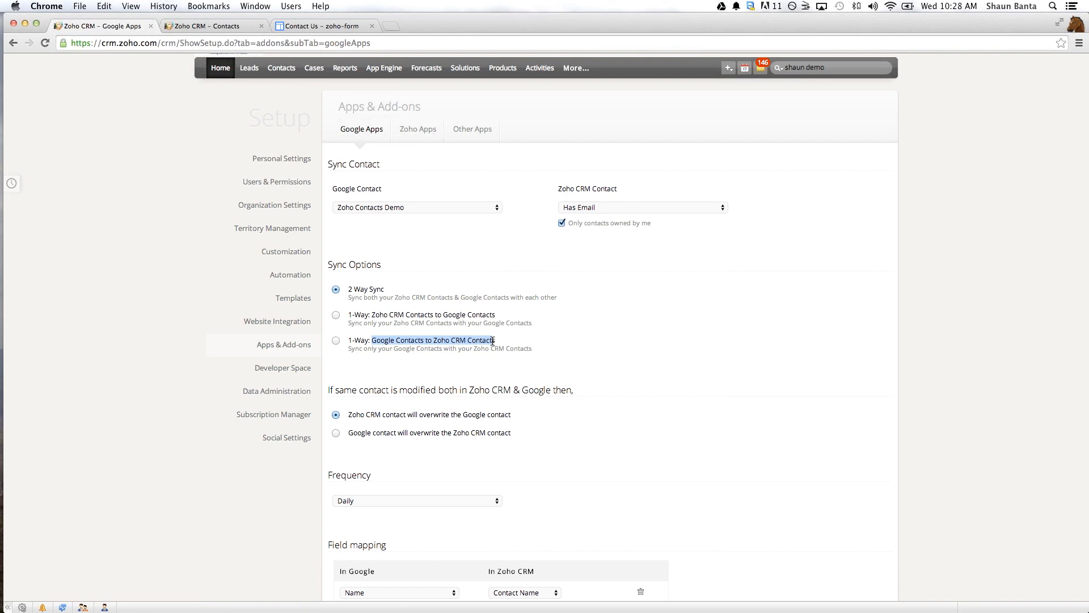
{"action": "left_click_drag", "start_coordinate": [492, 341], "coordinate": [485, 341]}
{"action": "left_click", "coordinate": [414, 294]}
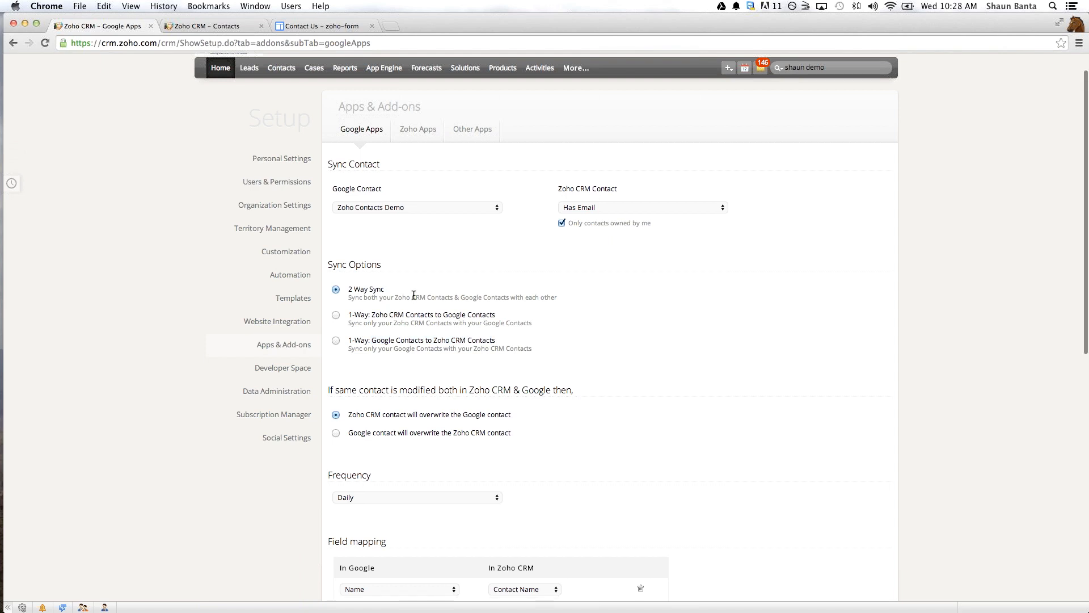
{"action": "scroll", "coordinate": [362, 322], "scroll_direction": "down", "scroll_amount": 2}
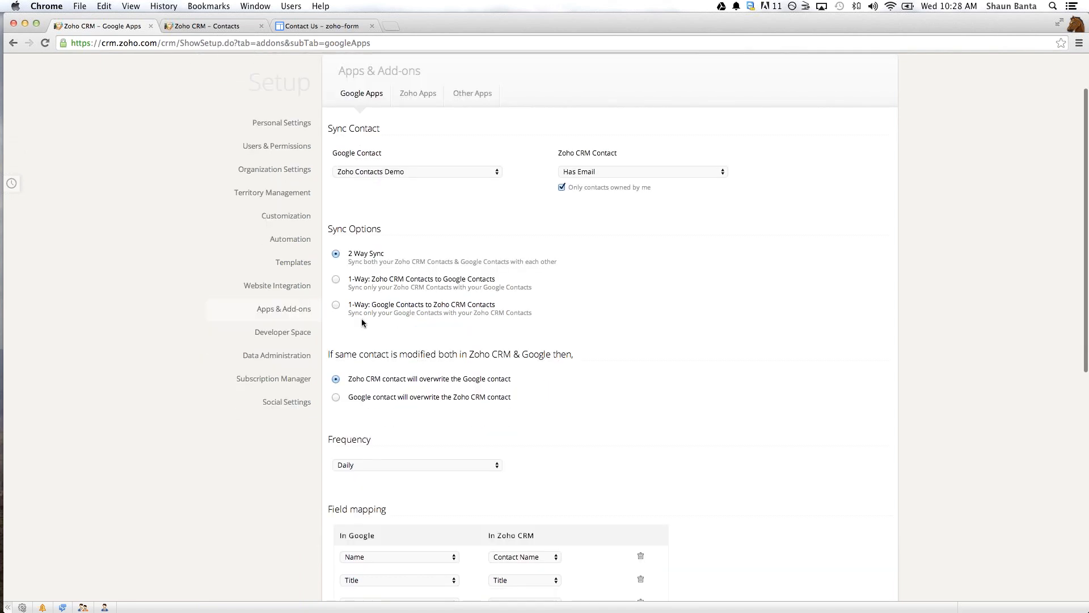
{"action": "scroll", "coordinate": [362, 319], "scroll_direction": "down", "scroll_amount": 1}
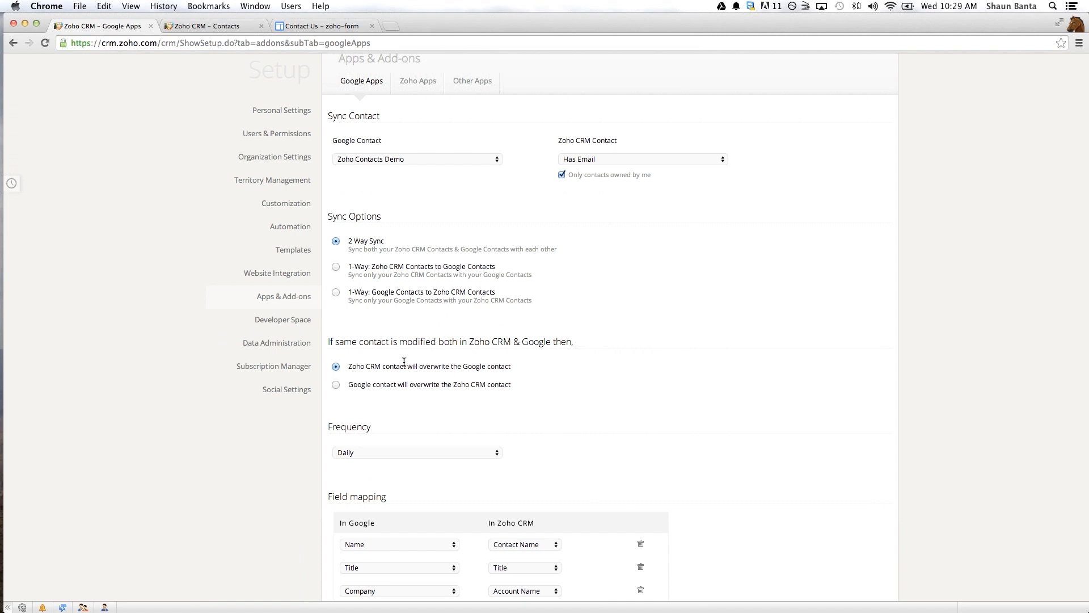
- Let the Zoho CRM contact overwrite the Google contact when both are modified, and keep the sync frequency at Daily
{"action": "left_click", "coordinate": [337, 383]}
{"action": "left_click", "coordinate": [336, 367]}
{"action": "scroll", "coordinate": [522, 430], "scroll_direction": "down", "scroll_amount": 1}
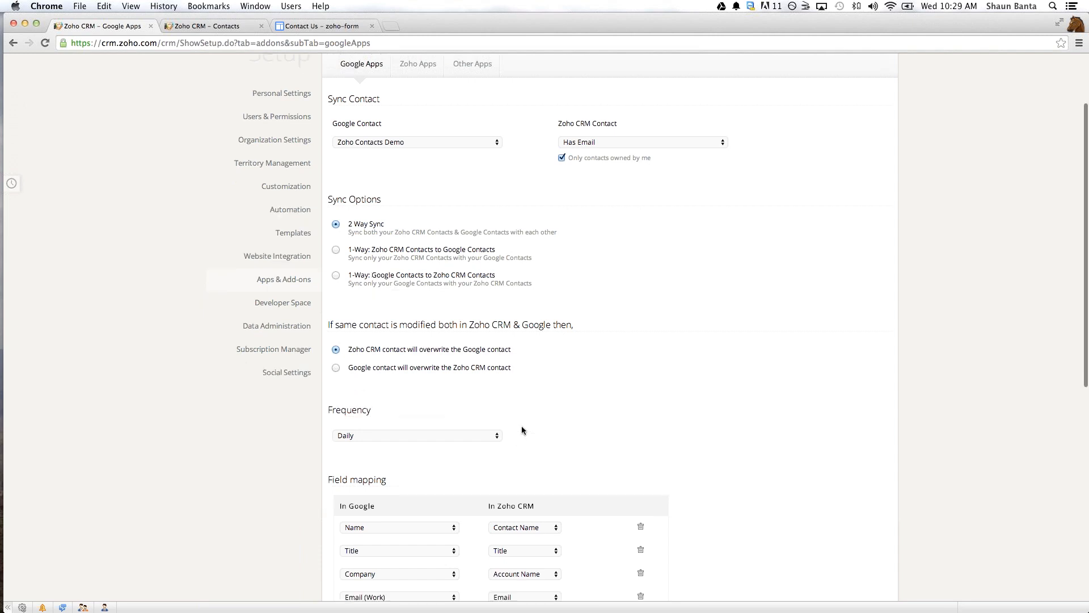
{"action": "scroll", "coordinate": [522, 430], "scroll_direction": "down", "scroll_amount": 1}
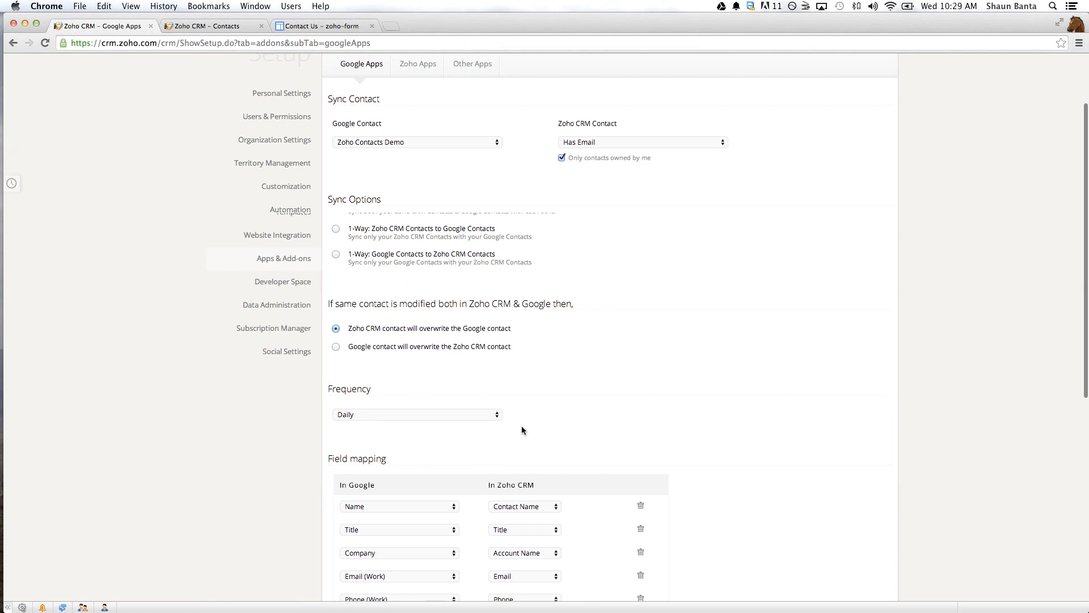
{"action": "scroll", "coordinate": [436, 352], "scroll_direction": "down", "scroll_amount": 2}
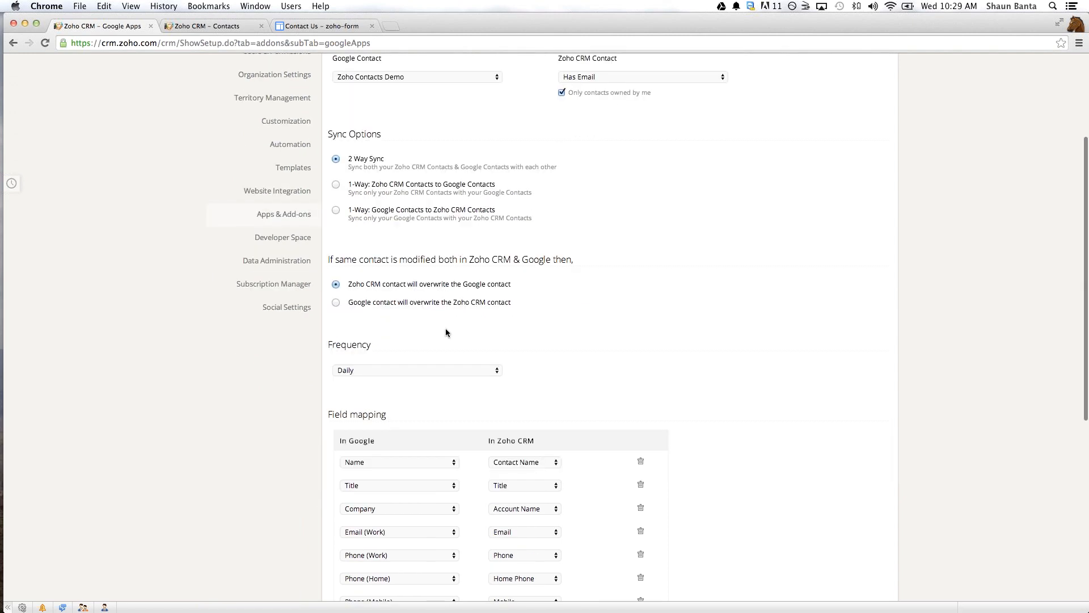
{"action": "scroll", "coordinate": [425, 321], "scroll_direction": "down", "scroll_amount": 1}
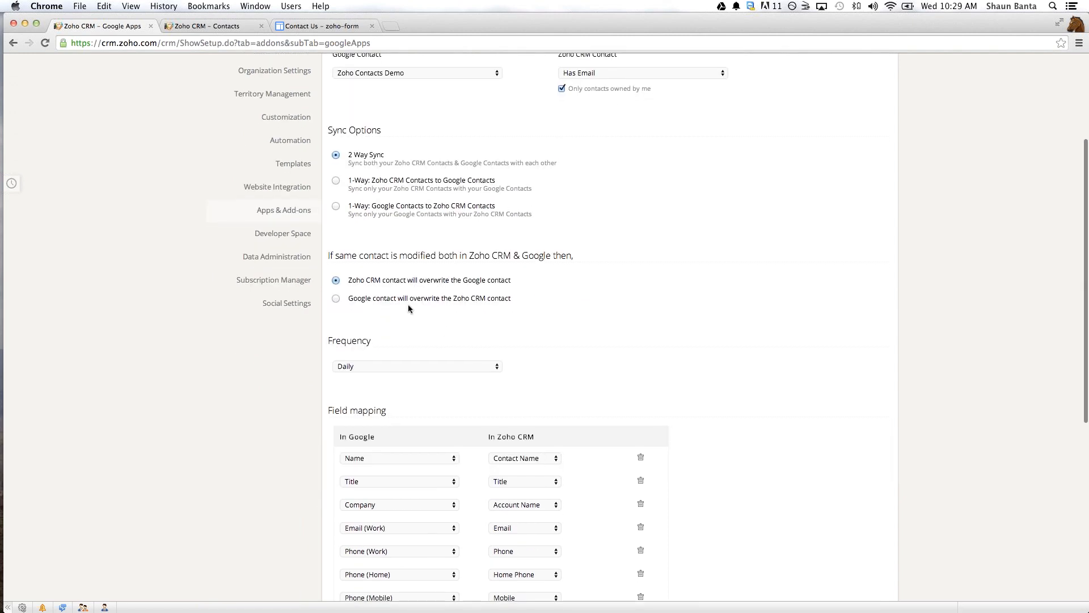
{"action": "scroll", "coordinate": [409, 307], "scroll_direction": "down", "scroll_amount": 3}
{"action": "left_click", "coordinate": [408, 303]}
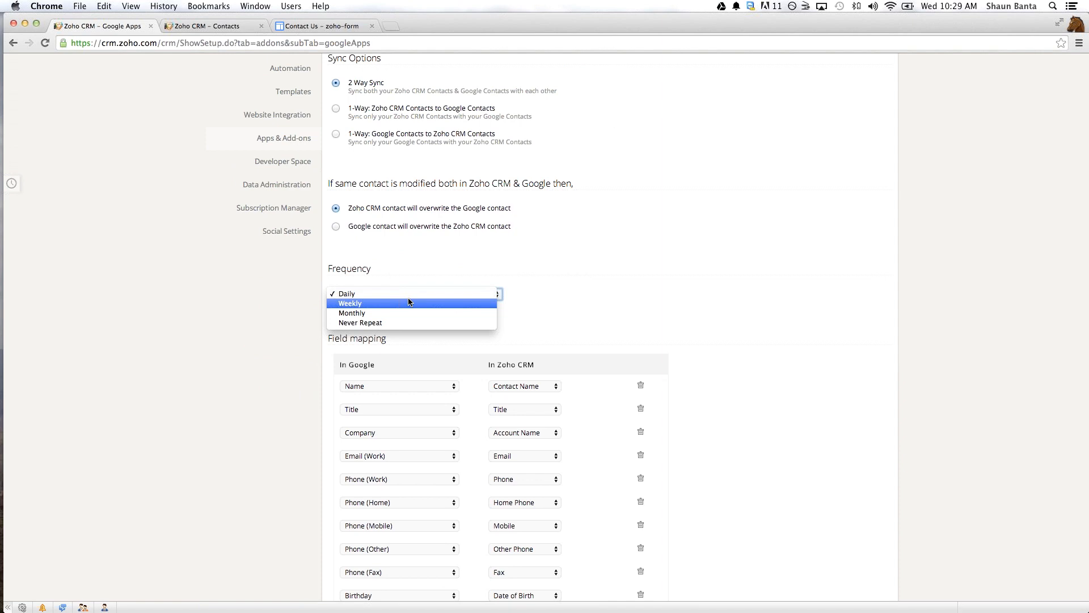
{"action": "left_click", "coordinate": [462, 293]}
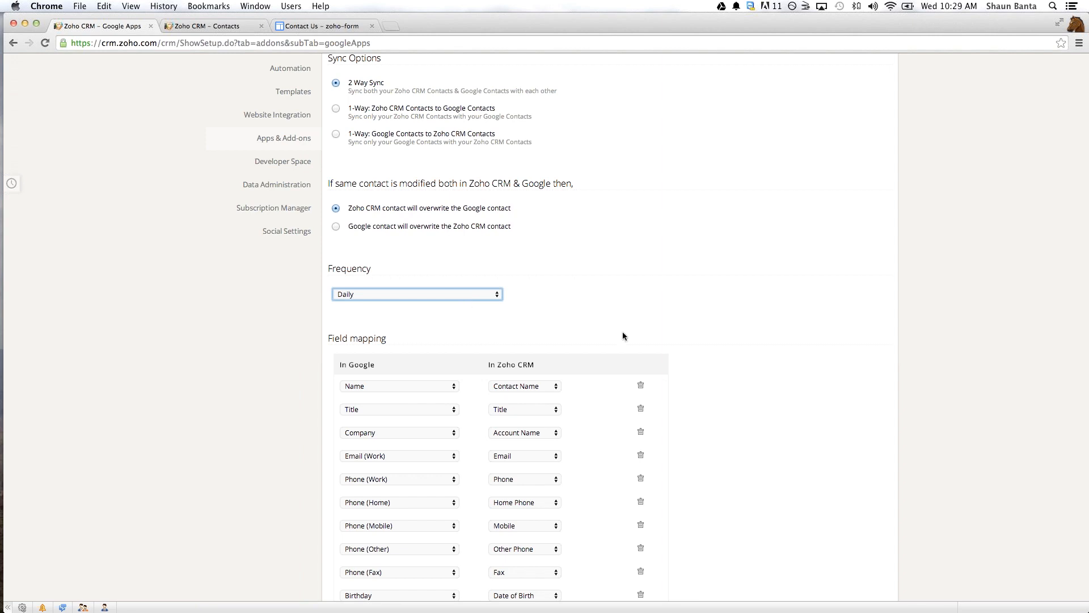
- Add another row to the field mapping and enter Spouse as its custom Google field
{"action": "scroll", "coordinate": [619, 304], "scroll_direction": "down", "scroll_amount": 1}
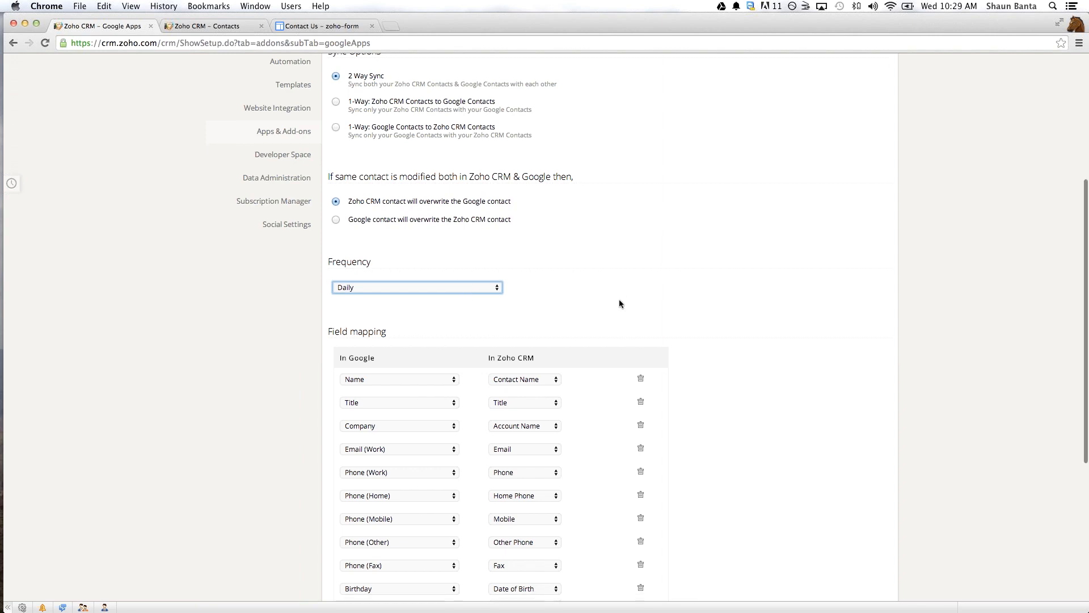
{"action": "scroll", "coordinate": [620, 303], "scroll_direction": "down", "scroll_amount": 1}
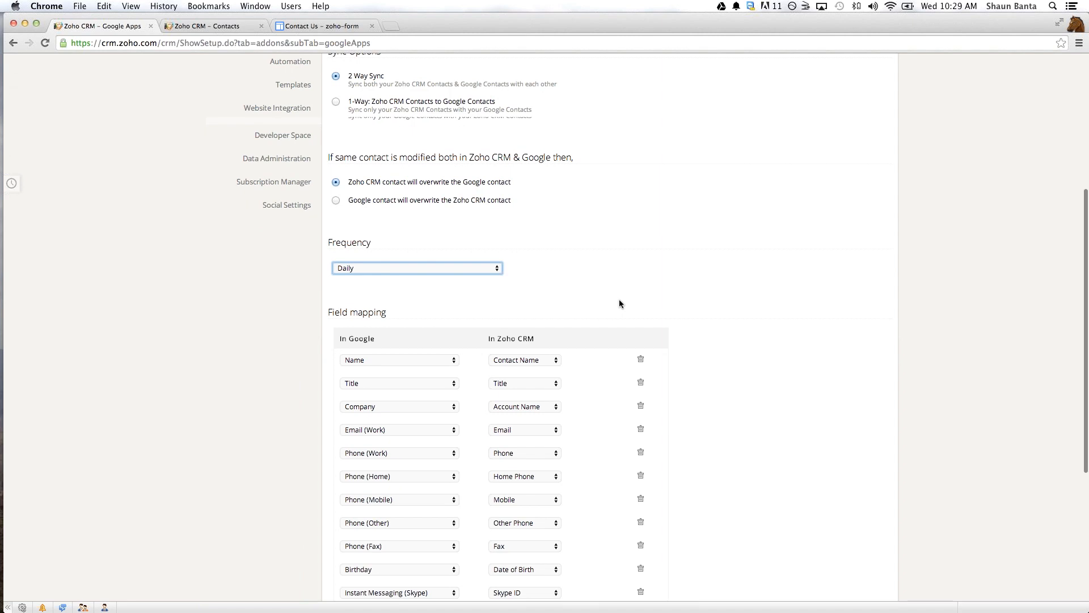
{"action": "scroll", "coordinate": [740, 331], "scroll_direction": "down", "scroll_amount": 5}
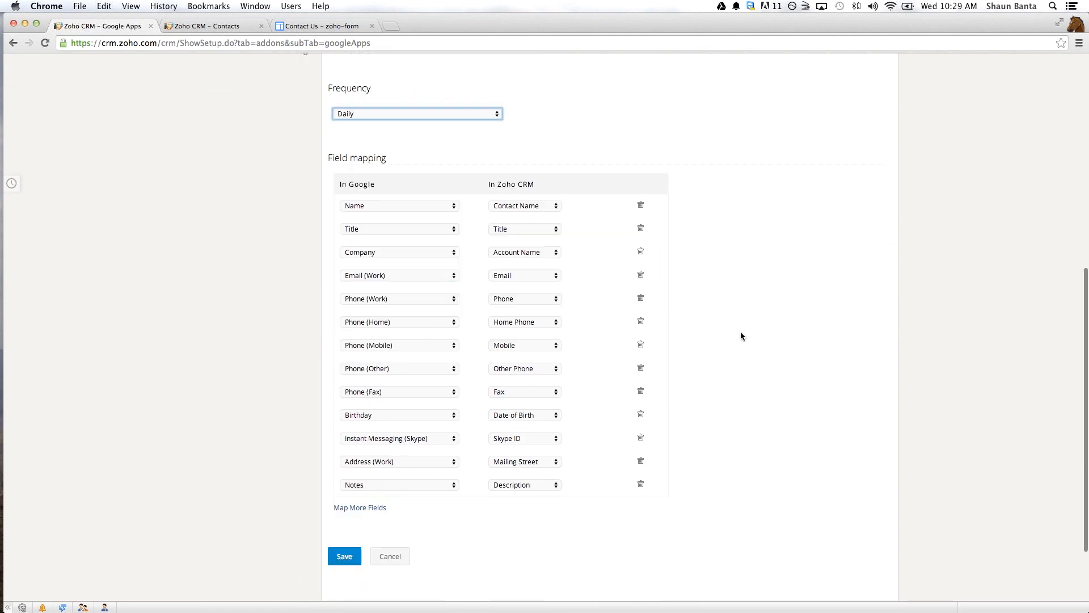
{"action": "scroll", "coordinate": [741, 336], "scroll_direction": "down", "scroll_amount": 1}
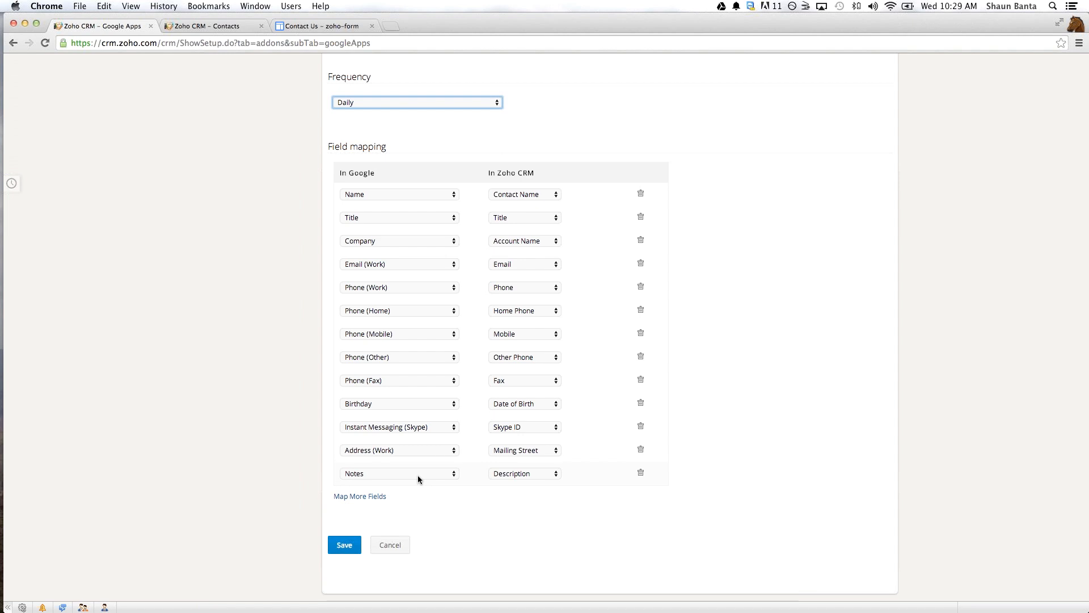
{"action": "left_click", "coordinate": [372, 497]}
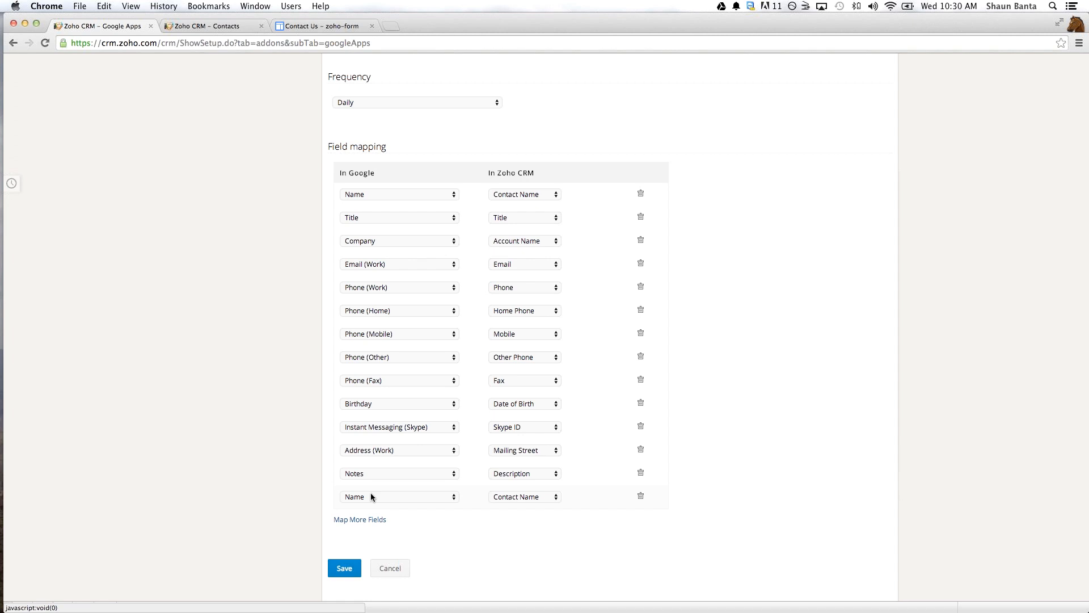
{"action": "left_click", "coordinate": [372, 497]}
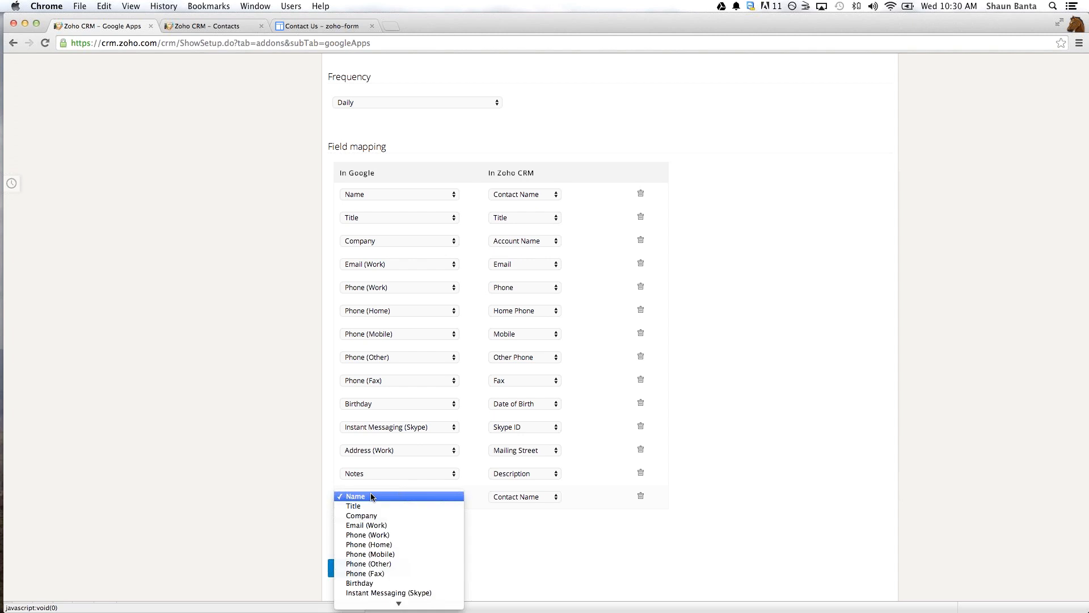
{"action": "scroll", "coordinate": [383, 518], "scroll_direction": "down", "scroll_amount": 5}
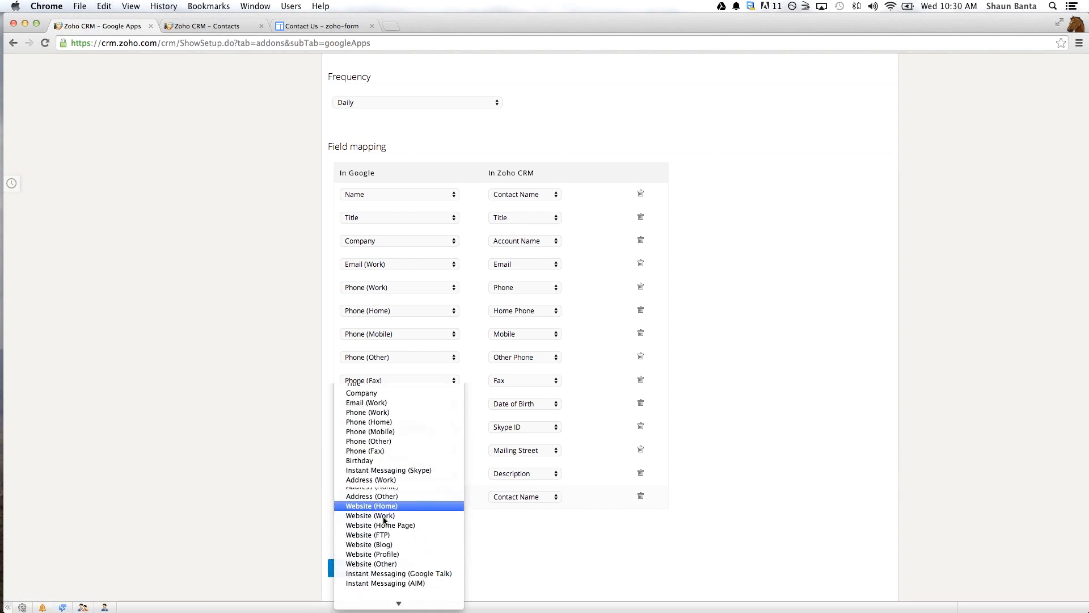
{"action": "scroll", "coordinate": [383, 518], "scroll_direction": "down", "scroll_amount": 5}
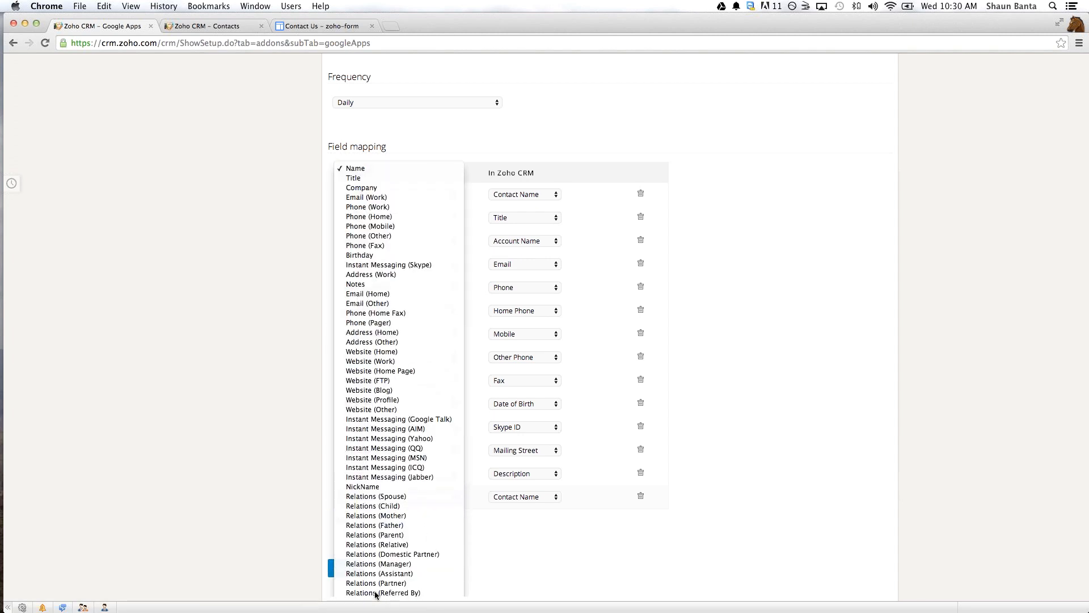
{"action": "left_click", "coordinate": [375, 594]}
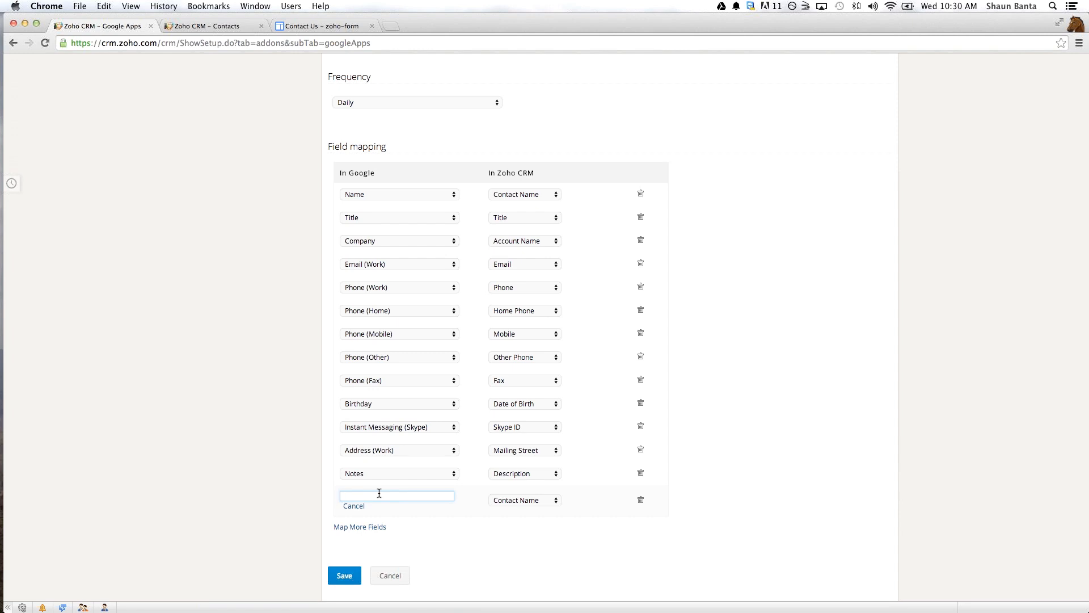
{"action": "type", "text": "Spouse"}
- Map the Spouse field to the Test Select field in Zoho CRM
{"action": "left_click", "coordinate": [521, 500]}
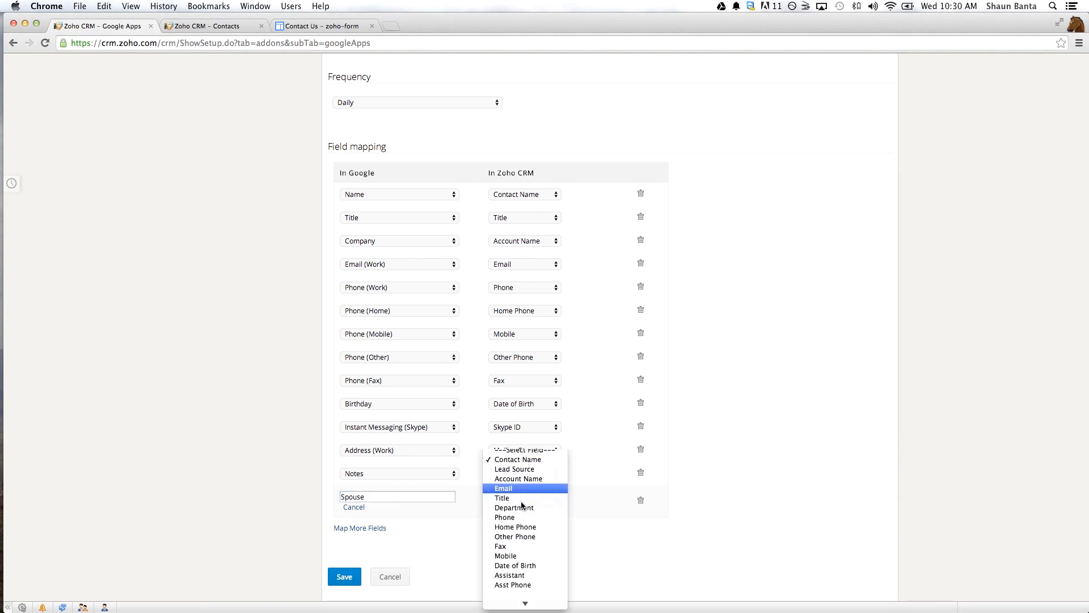
{"action": "scroll", "coordinate": [521, 505], "scroll_direction": "down", "scroll_amount": 6}
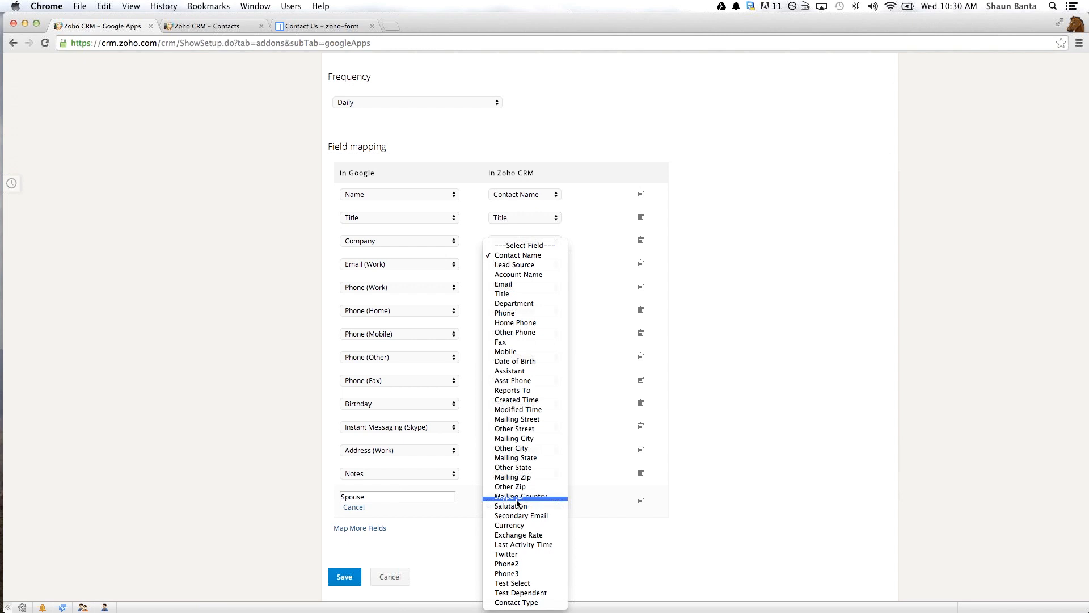
{"action": "scroll", "coordinate": [517, 502], "scroll_direction": "down", "scroll_amount": 2}
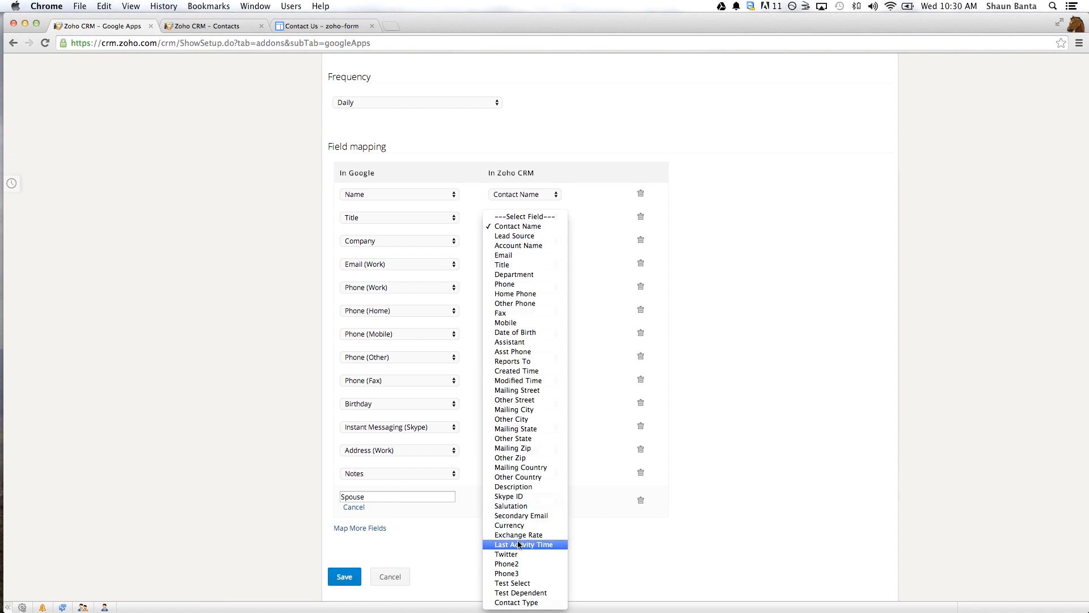
{"action": "left_click", "coordinate": [525, 585]}
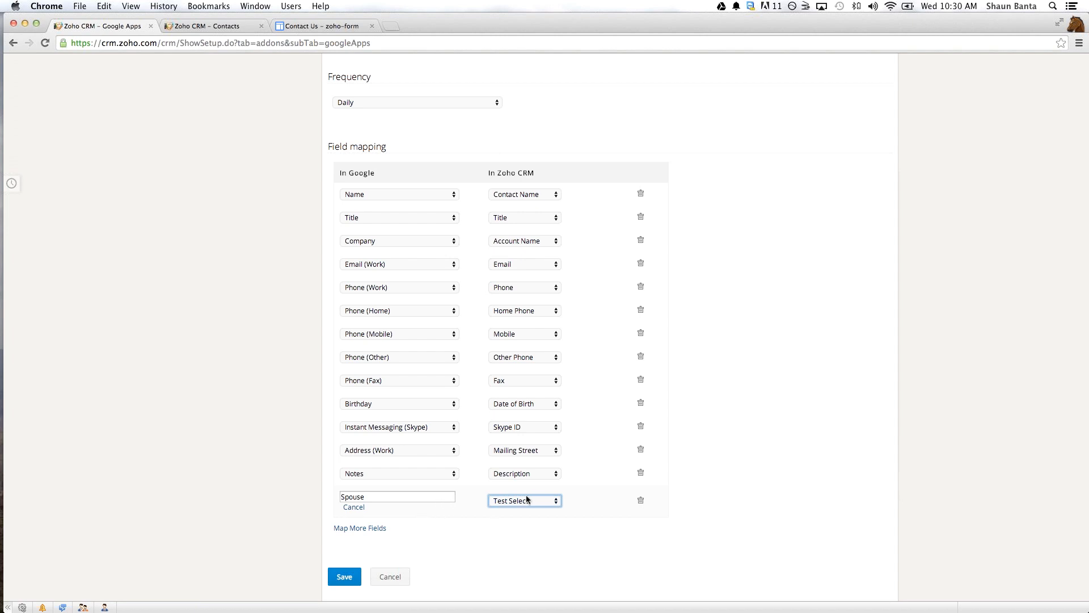
- Review the contact sync settings from the contact groups and sync options through to the field mapping
{"action": "scroll", "coordinate": [442, 539], "scroll_direction": "up", "scroll_amount": 1}
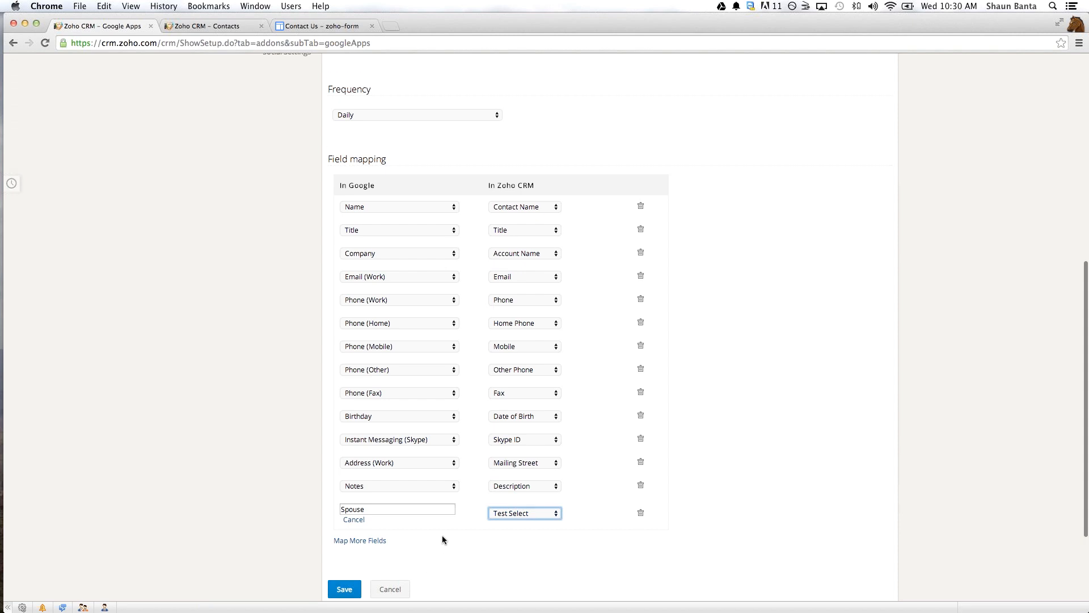
{"action": "scroll", "coordinate": [442, 539], "scroll_direction": "up", "scroll_amount": 5}
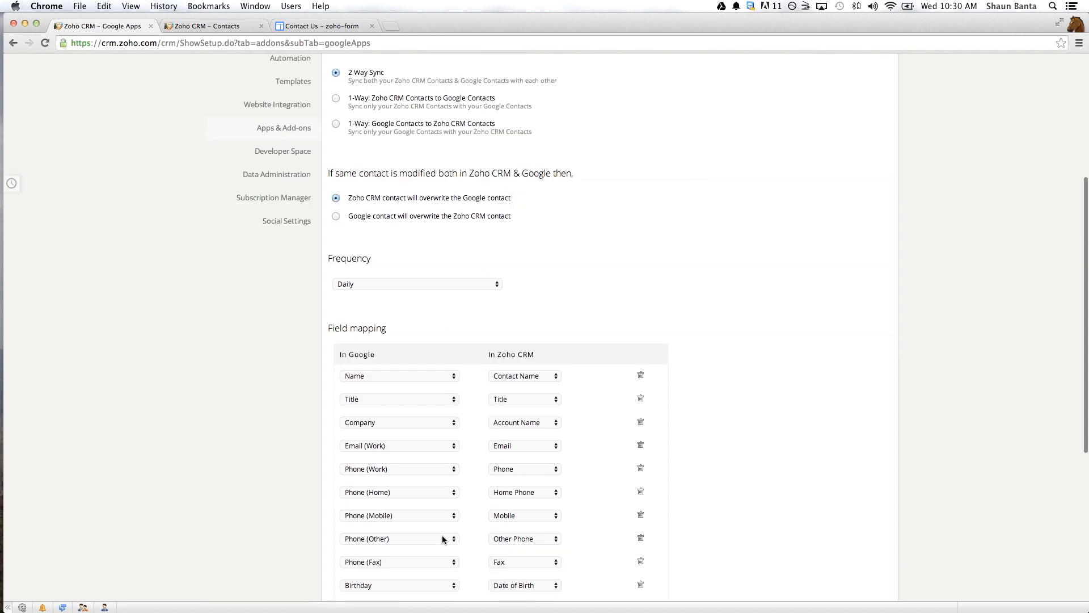
{"action": "scroll", "coordinate": [442, 539], "scroll_direction": "up", "scroll_amount": 5}
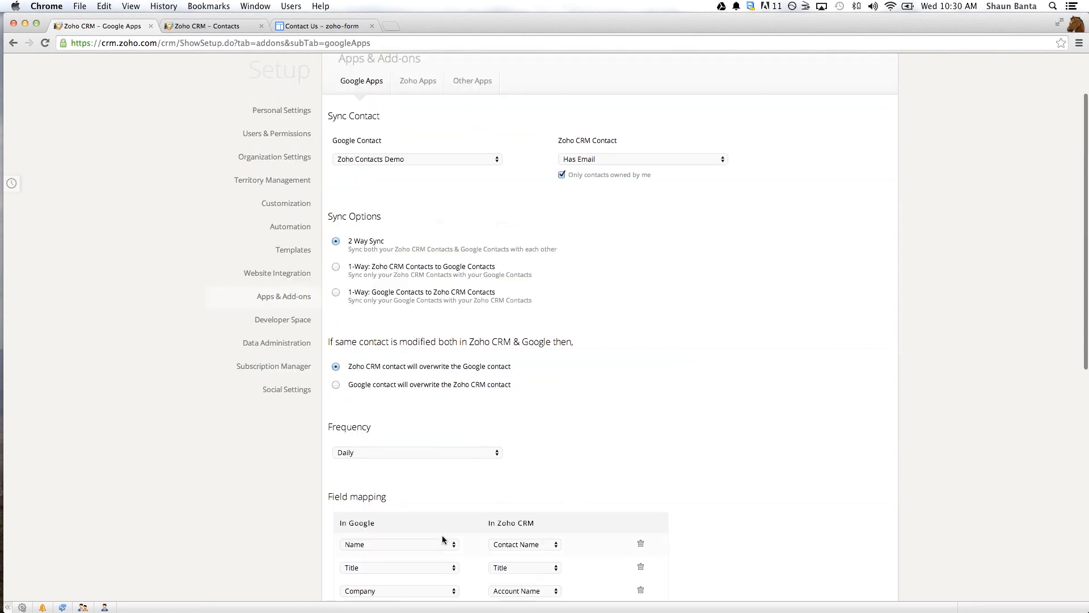
{"action": "scroll", "coordinate": [441, 535], "scroll_direction": "down", "scroll_amount": 3}
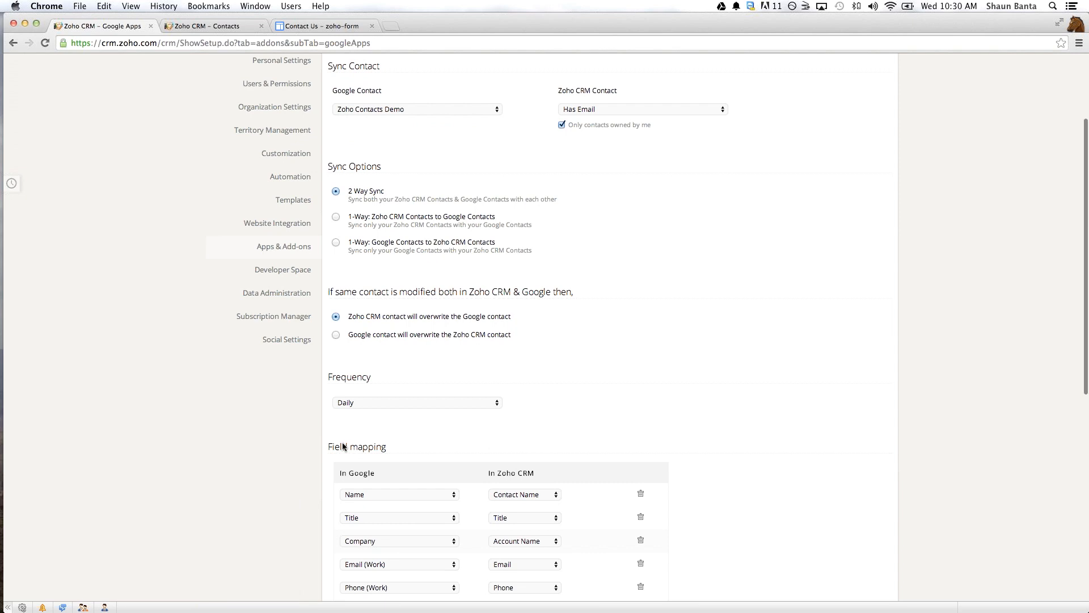
{"action": "scroll", "coordinate": [342, 442], "scroll_direction": "down", "scroll_amount": 11}
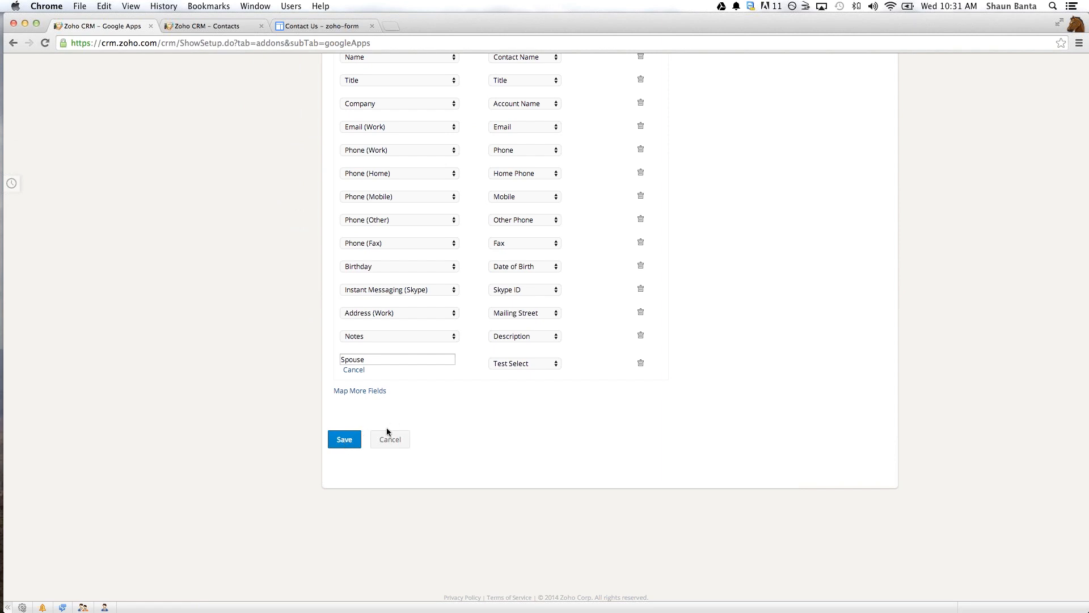
{"action": "scroll", "coordinate": [493, 417], "scroll_direction": "up", "scroll_amount": 1}
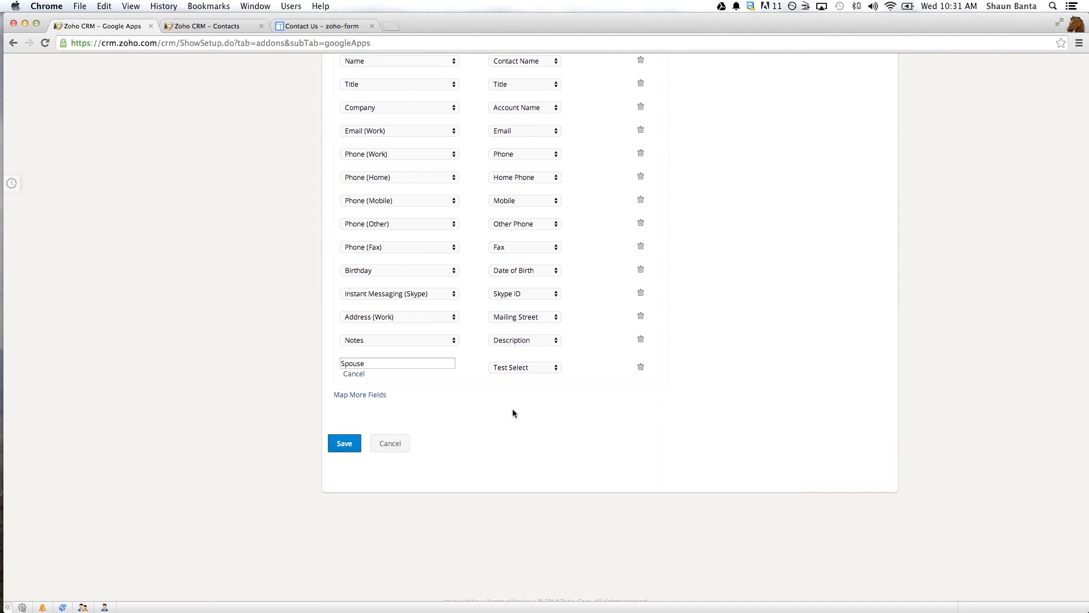
- Reload the Google Apps setup page and open the Google Contacts sync summary
{"action": "scroll", "coordinate": [512, 413], "scroll_direction": "up", "scroll_amount": 3}
{"action": "scroll", "coordinate": [512, 411], "scroll_direction": "up", "scroll_amount": 6}
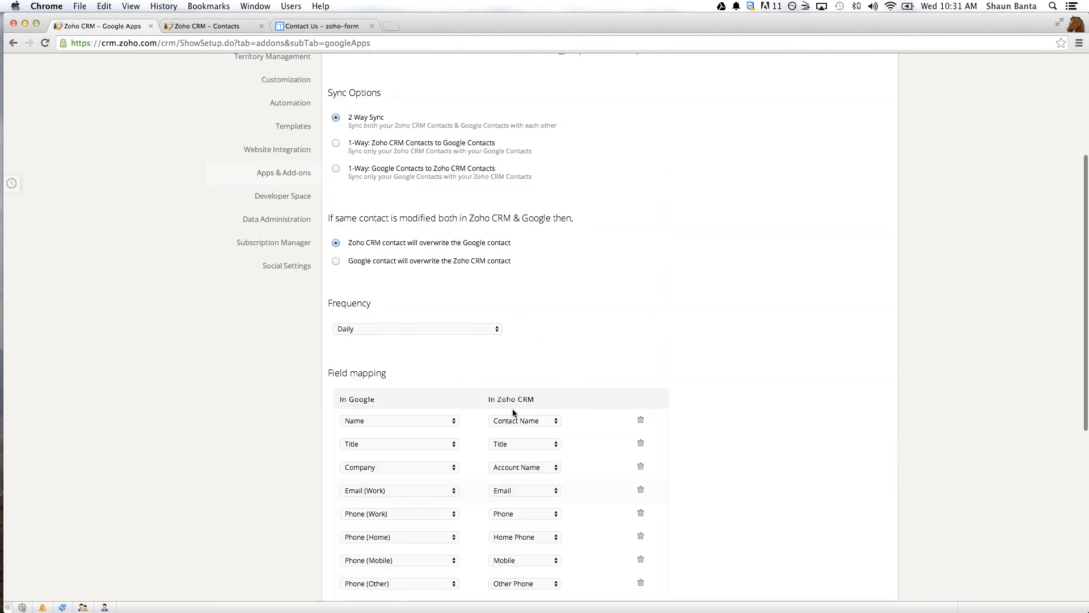
{"action": "scroll", "coordinate": [514, 413], "scroll_direction": "up", "scroll_amount": 4}
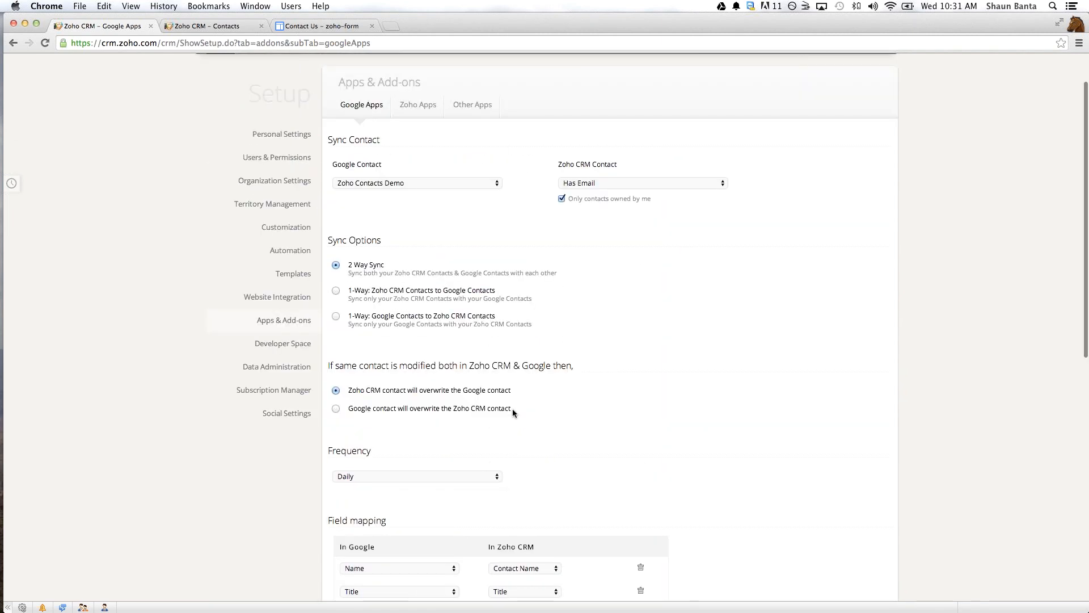
{"action": "scroll", "coordinate": [512, 408], "scroll_direction": "down", "scroll_amount": 14}
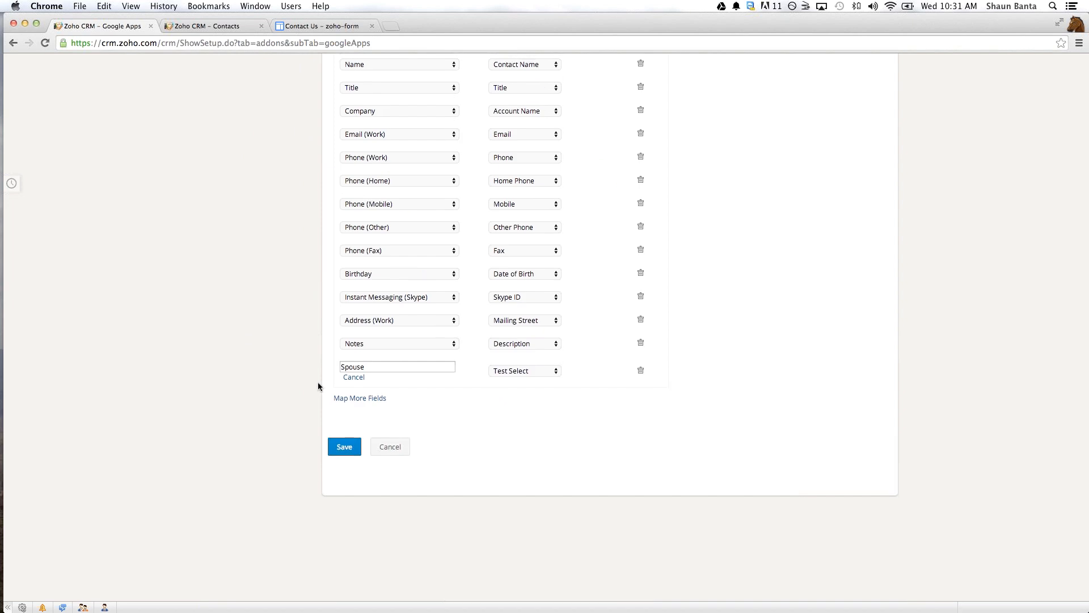
{"action": "scroll", "coordinate": [320, 391], "scroll_direction": "up", "scroll_amount": 10}
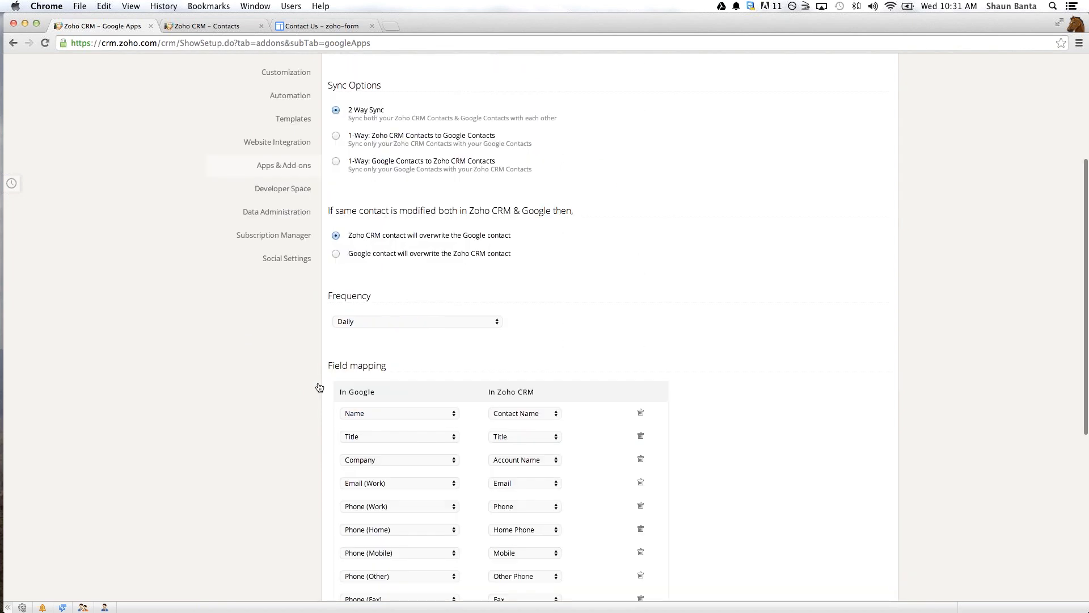
{"action": "scroll", "coordinate": [319, 387], "scroll_direction": "up", "scroll_amount": 6}
{"action": "left_click", "coordinate": [46, 42]}
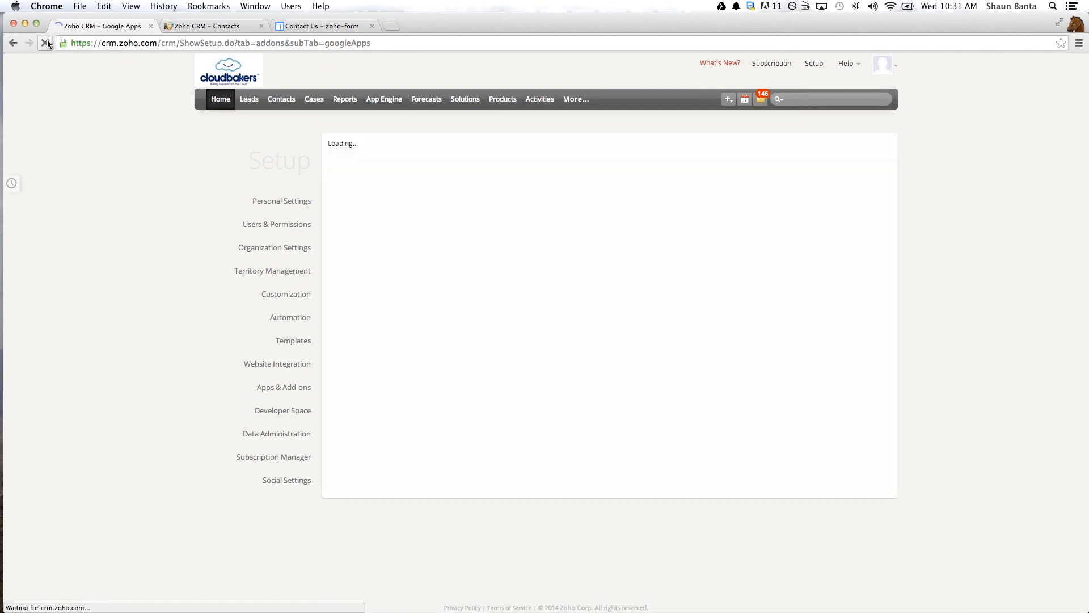
{"action": "left_click", "coordinate": [414, 264]}
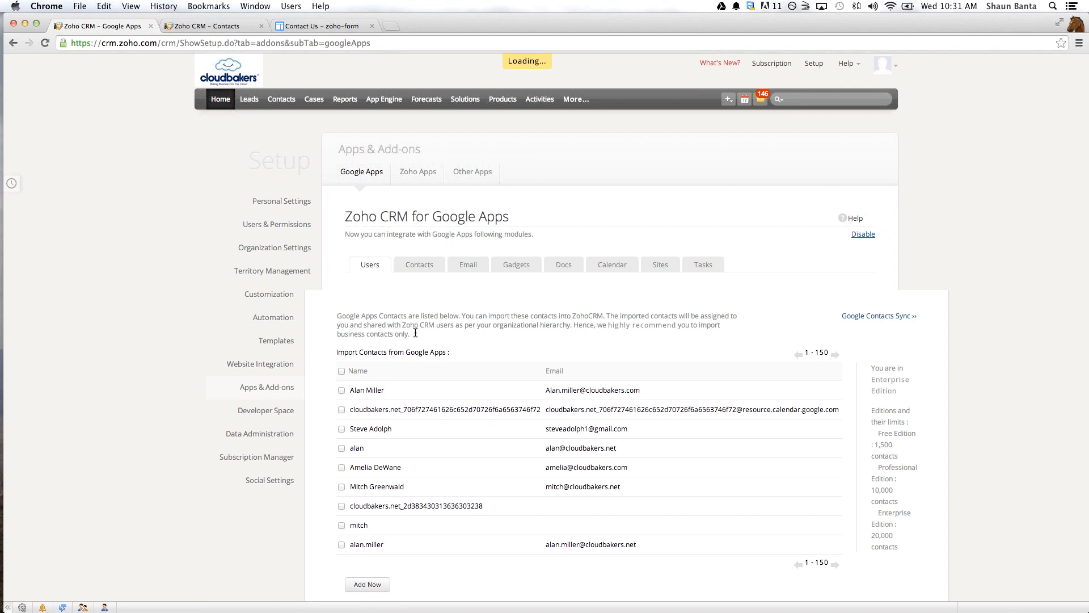
{"action": "left_click", "coordinate": [883, 315]}
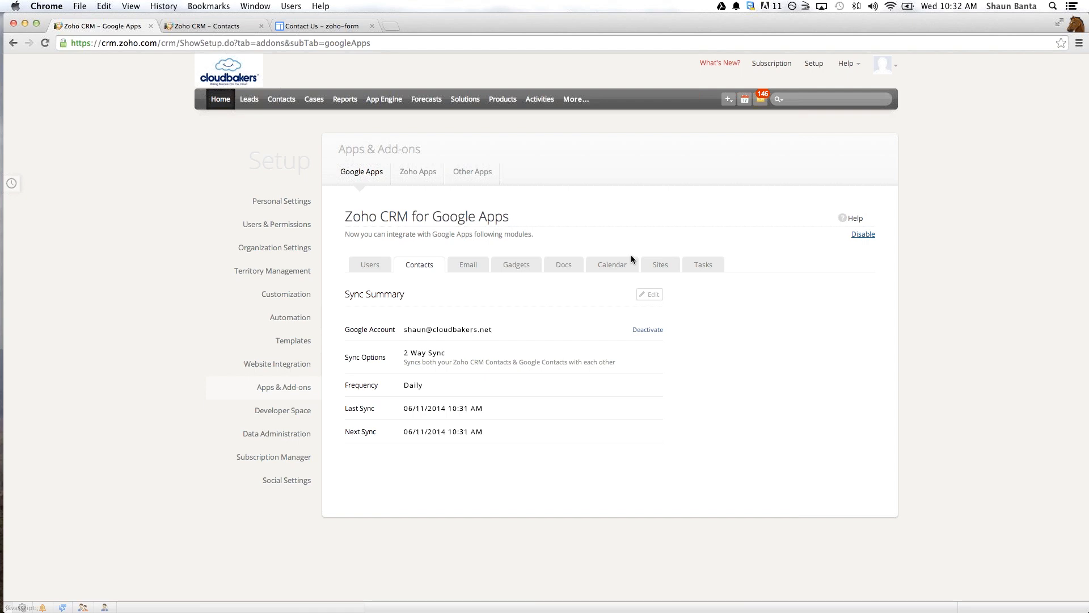
- Open the Google Apps calendar integration and deactivate its existing sync with the Zoho Calendar Demonstration calendar
{"action": "left_click", "coordinate": [598, 272]}
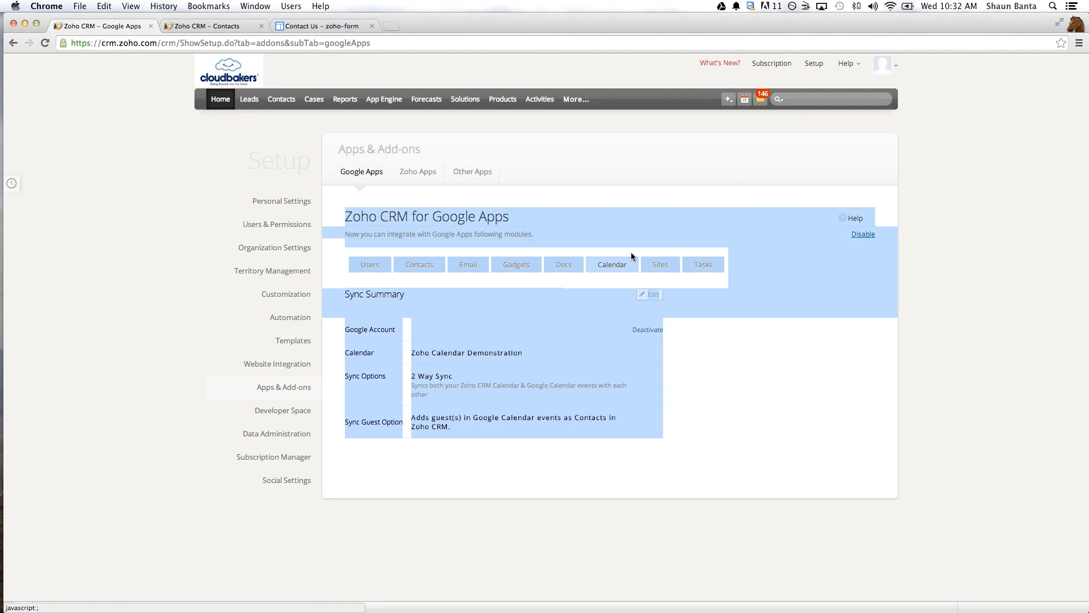
{"action": "left_click", "coordinate": [616, 267]}
{"action": "left_click", "coordinate": [731, 294]}
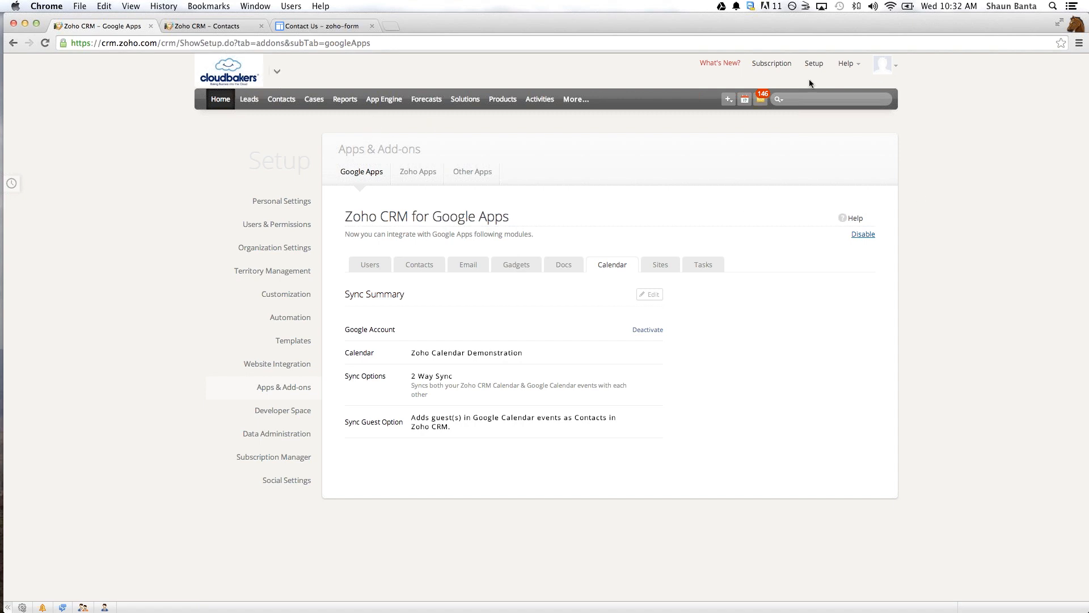
{"action": "left_click", "coordinate": [650, 332]}
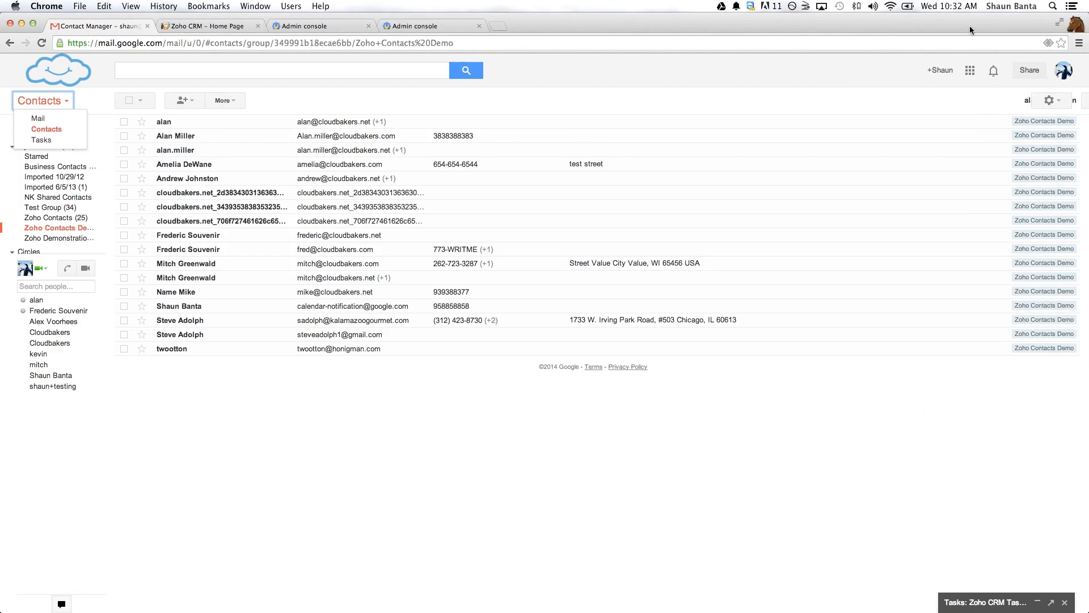
- Switch to Google Calendar and create a new calendar named Zoho Sales Activities
{"action": "left_click", "coordinate": [970, 70]}
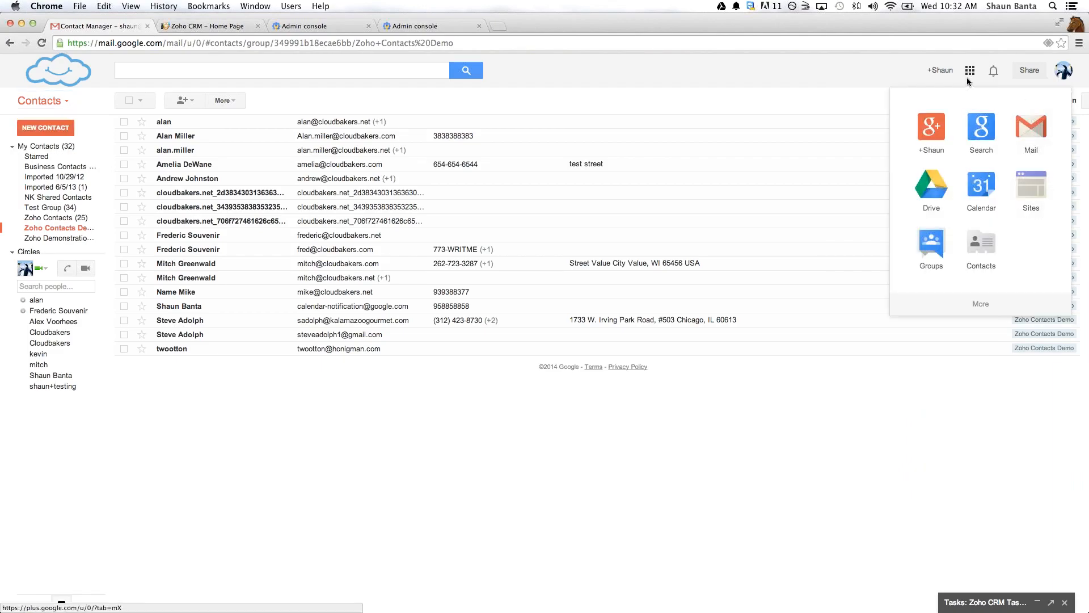
{"action": "left_click", "coordinate": [980, 167]}
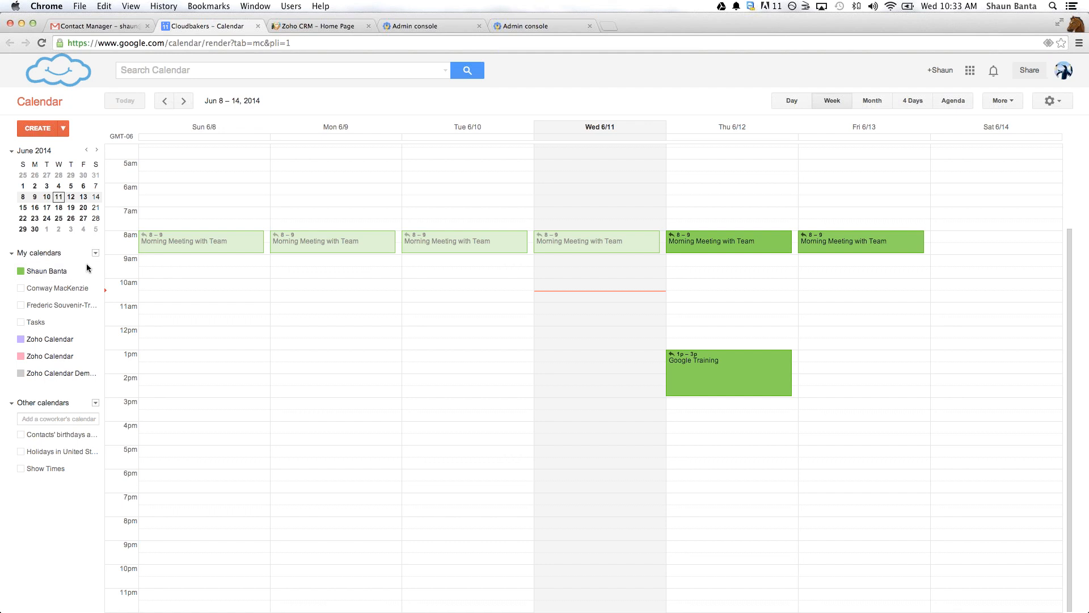
{"action": "left_click", "coordinate": [95, 253]}
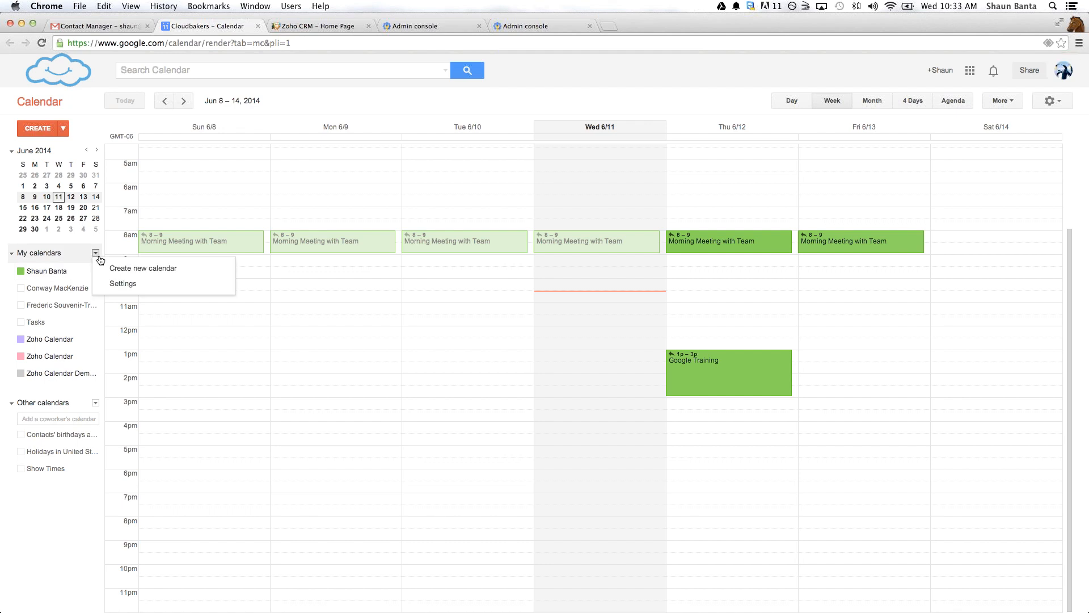
{"action": "left_click", "coordinate": [112, 266]}
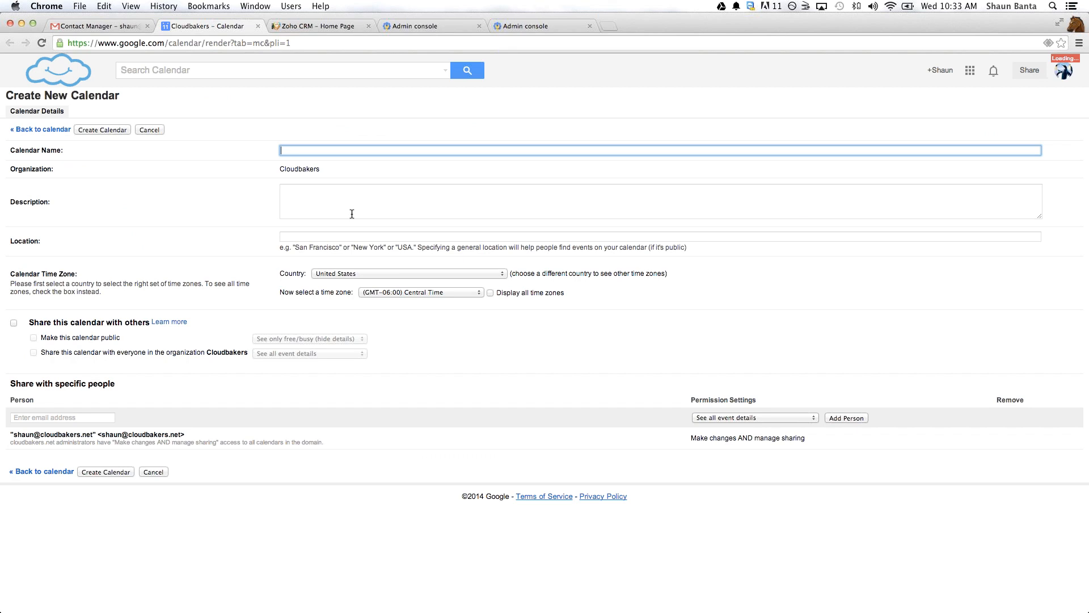
{"action": "type", "text": "Sales "}
{"action": "type", "text": "Activities"}
{"action": "type", "text": "Zoho"}
{"action": "left_click", "coordinate": [106, 472]}
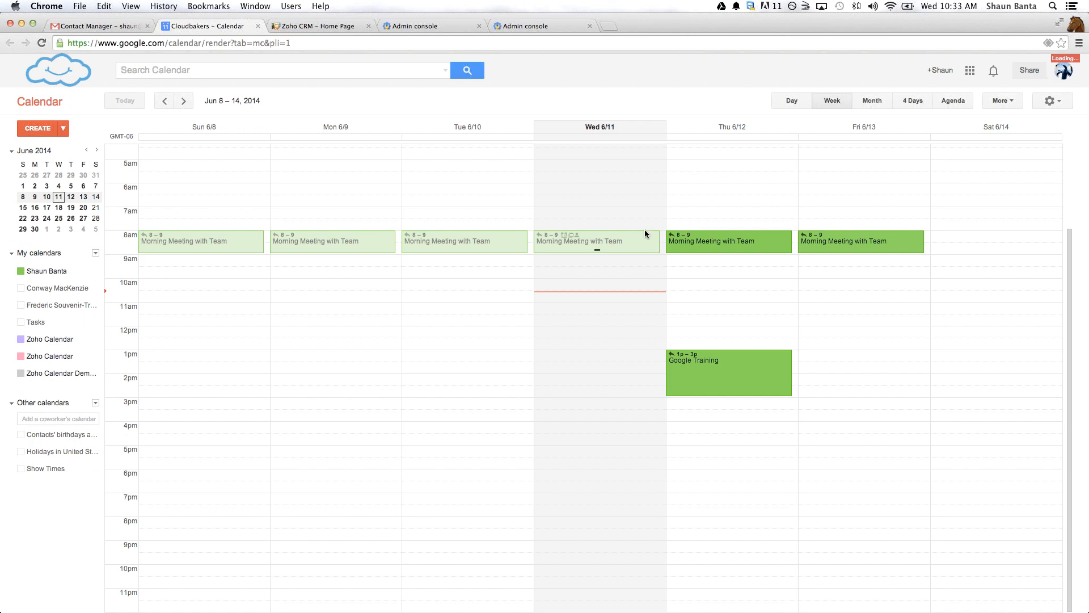
- Display only the Zoho Sales Activities calendar in Google Calendar
{"action": "left_click", "coordinate": [68, 291]}
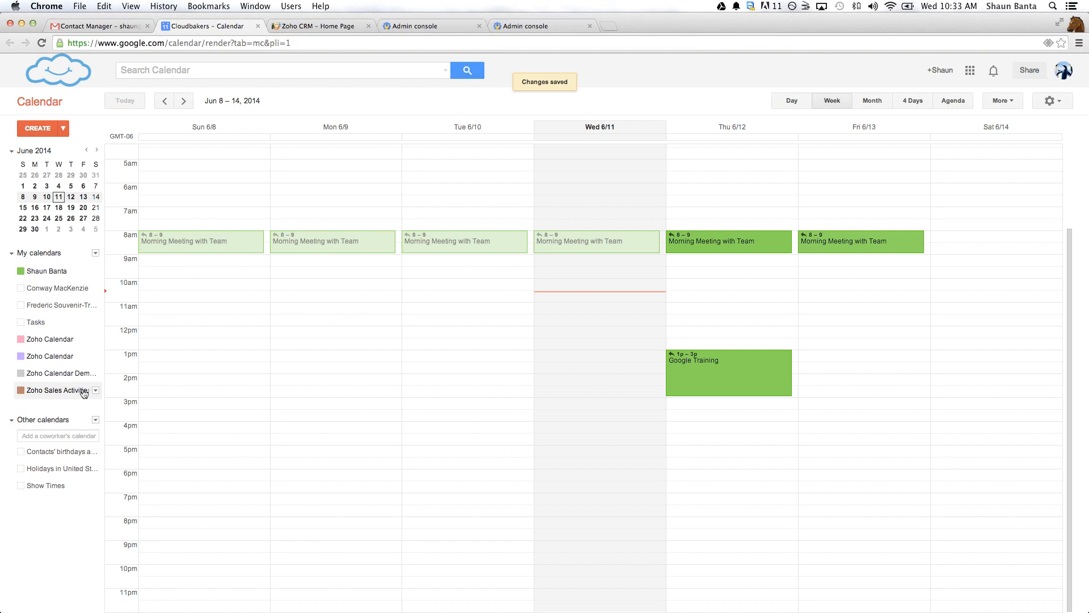
{"action": "left_click", "coordinate": [96, 391]}
{"action": "left_click", "coordinate": [116, 404]}
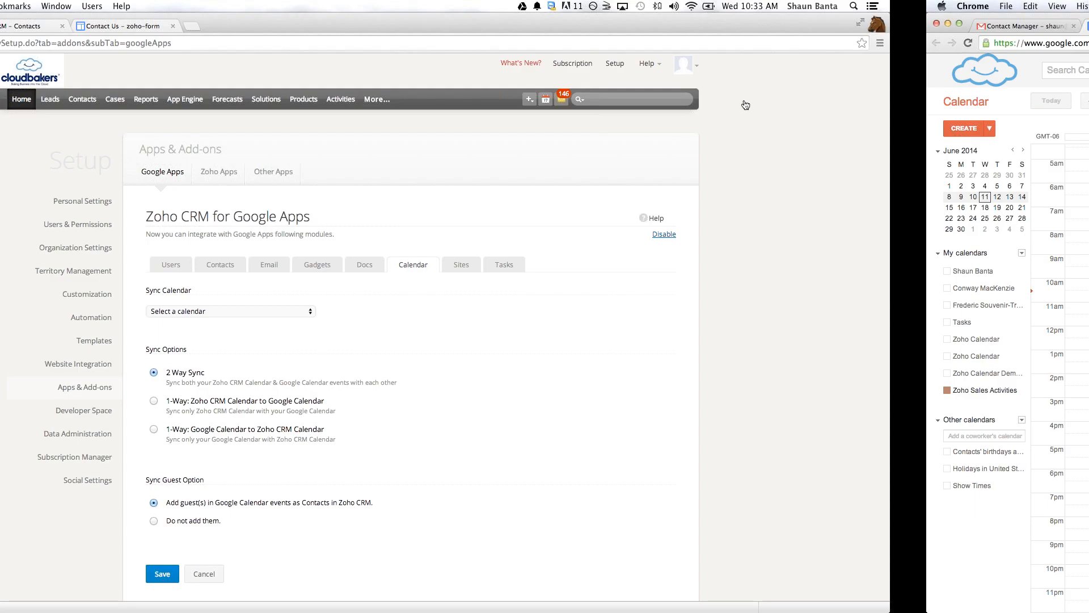
- Switch to the Zoho CRM calendar and add an event named Event Demo on 06/11/2014 from 11:00 AM to 11:30 AM
{"action": "left_click", "coordinate": [746, 103]}
{"action": "left_click", "coordinate": [766, 225]}
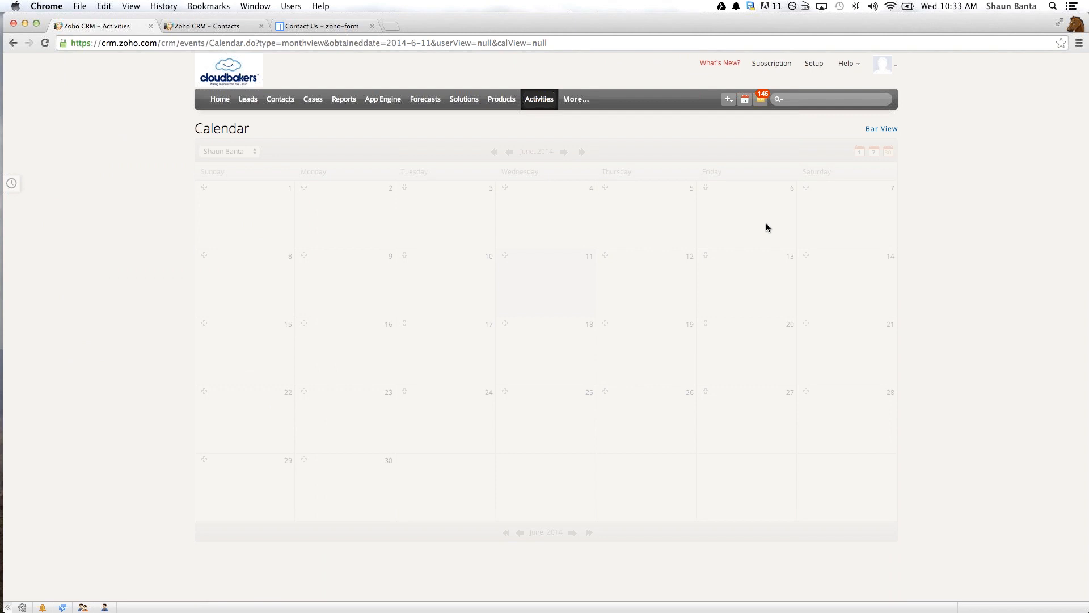
{"action": "left_click", "coordinate": [504, 257]}
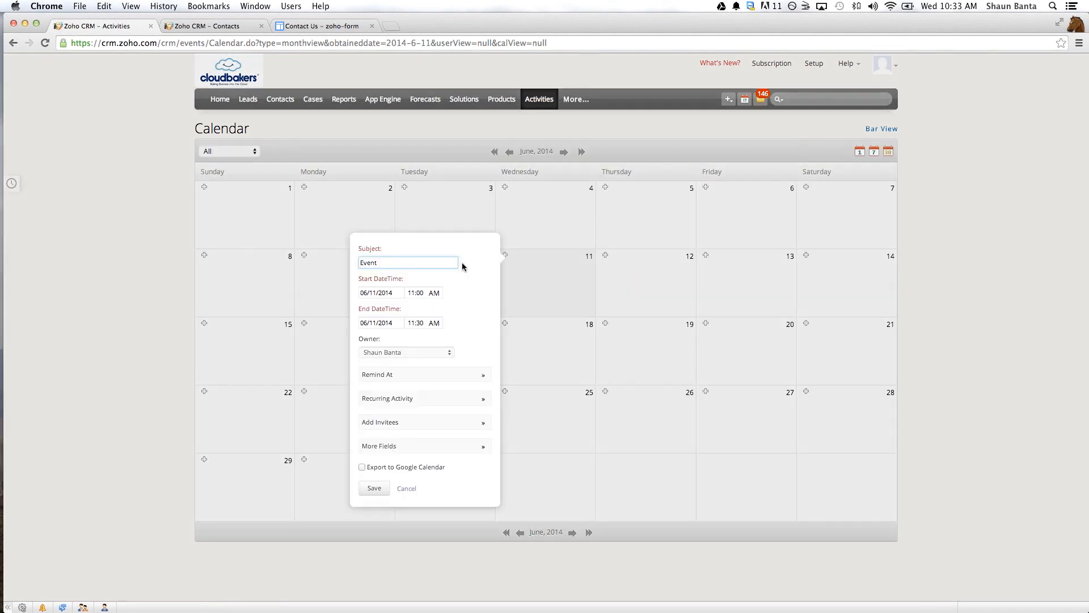
{"action": "type", "text": "Demo"}
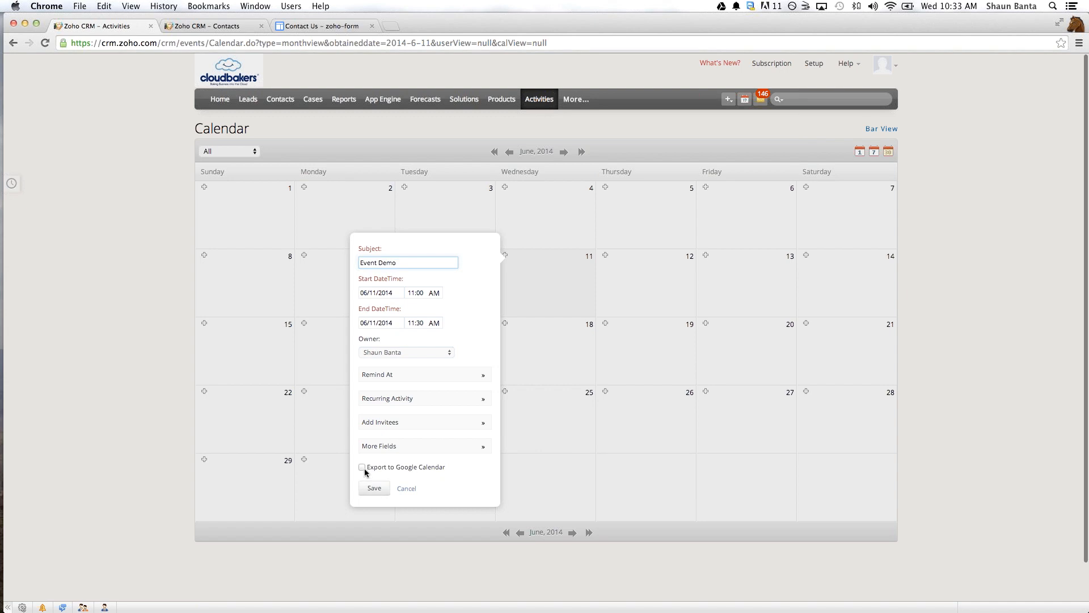
{"action": "left_click", "coordinate": [374, 488]}
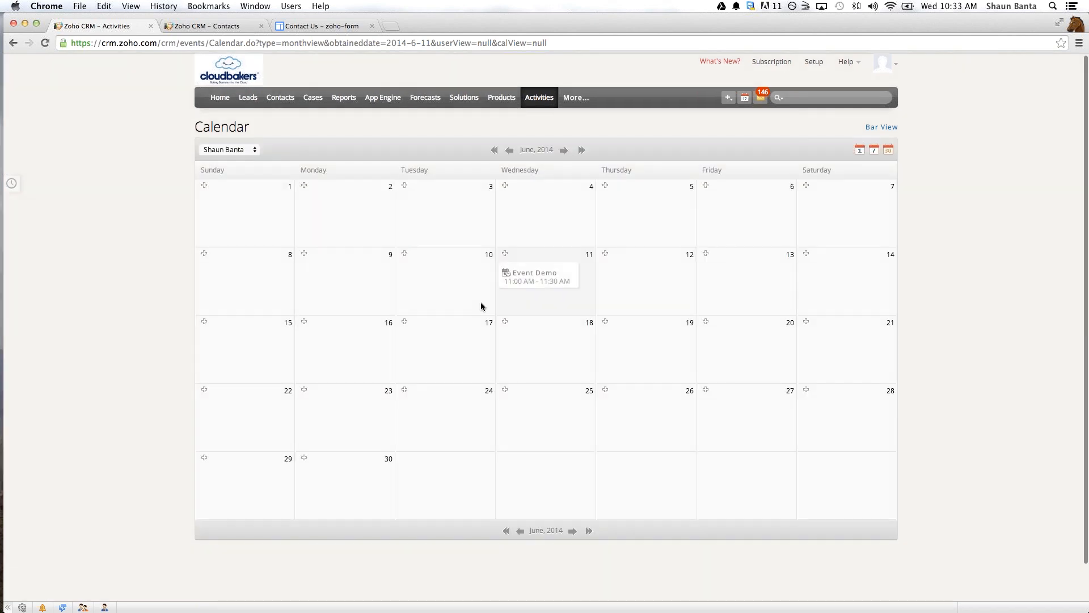
{"action": "scroll", "coordinate": [481, 303], "scroll_direction": "down", "scroll_amount": 2}
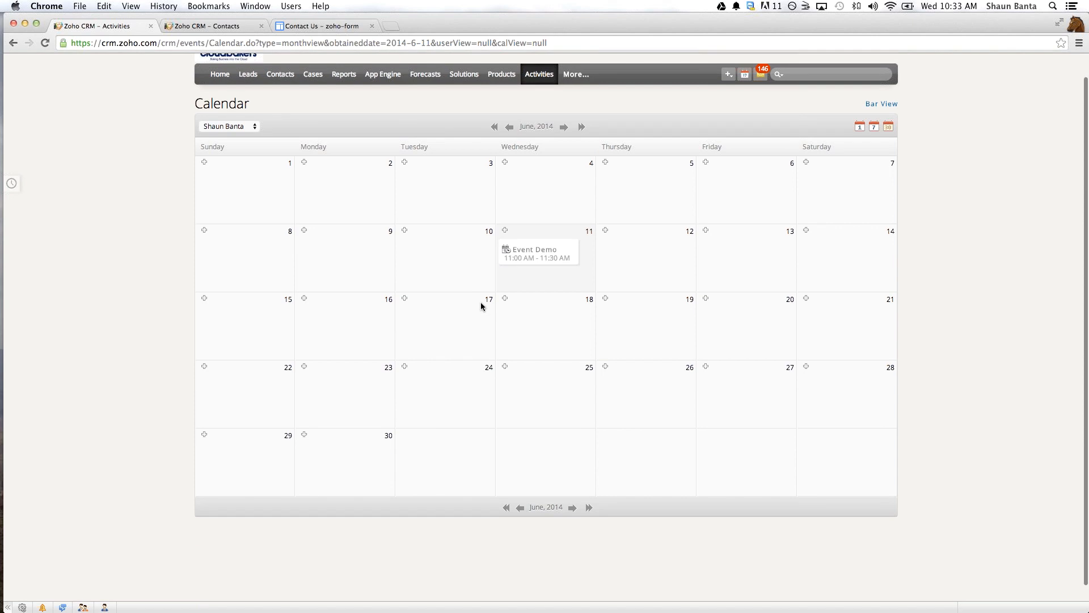
{"action": "left_click", "coordinate": [205, 28]}
{"action": "left_click", "coordinate": [322, 26]}
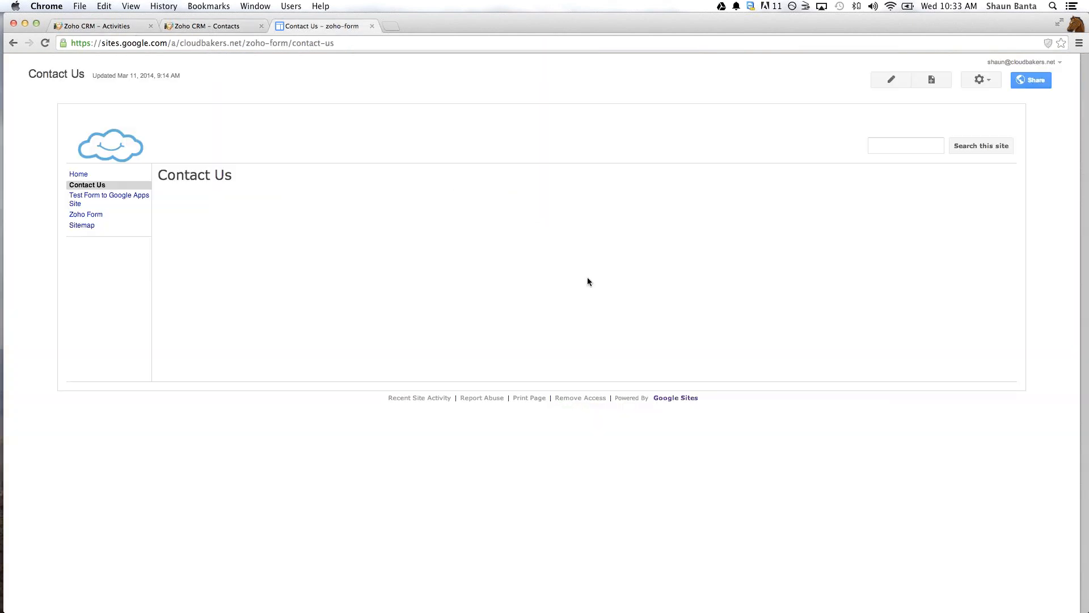
{"action": "key", "text": "ctrl+Tab"}
{"action": "key", "text": "ctrl+Left"}
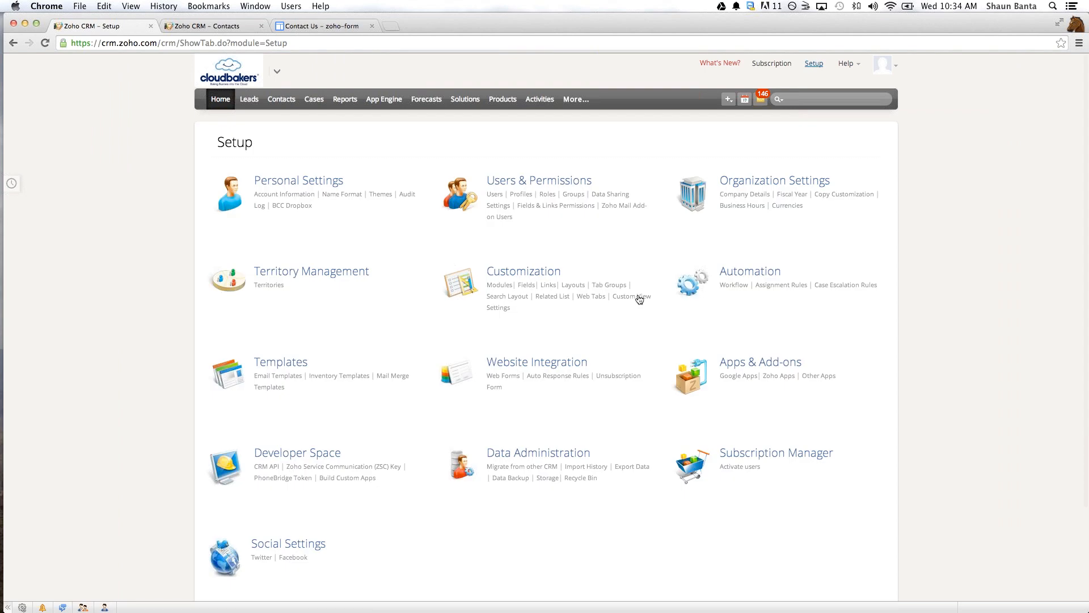
- Open the Google Apps calendar sync settings and select Zoho Sales Activities as the calendar to sync
{"action": "left_click", "coordinate": [737, 375]}
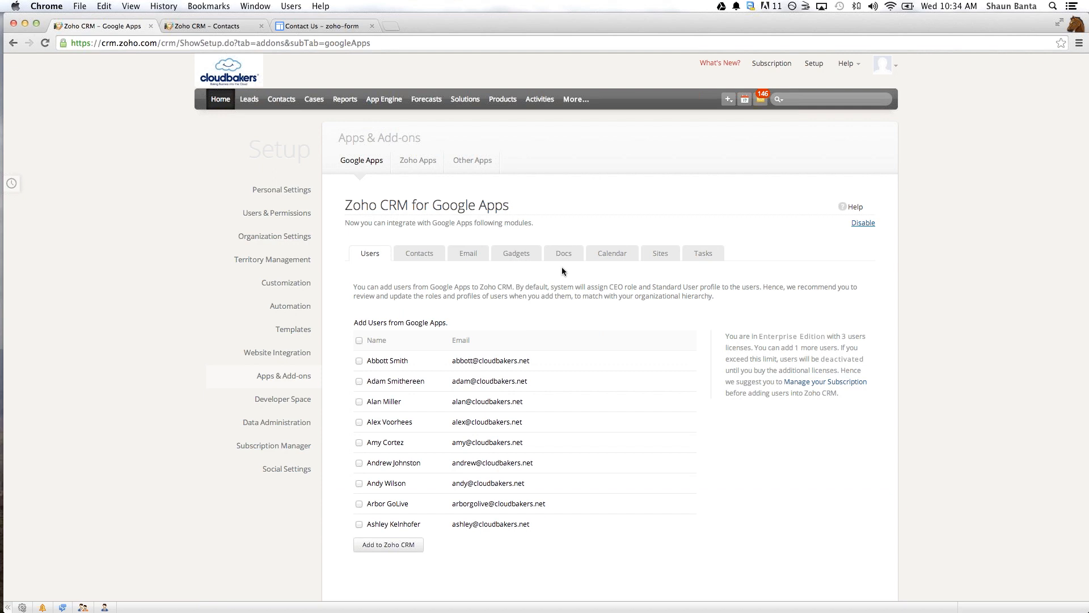
{"action": "left_click", "coordinate": [615, 256]}
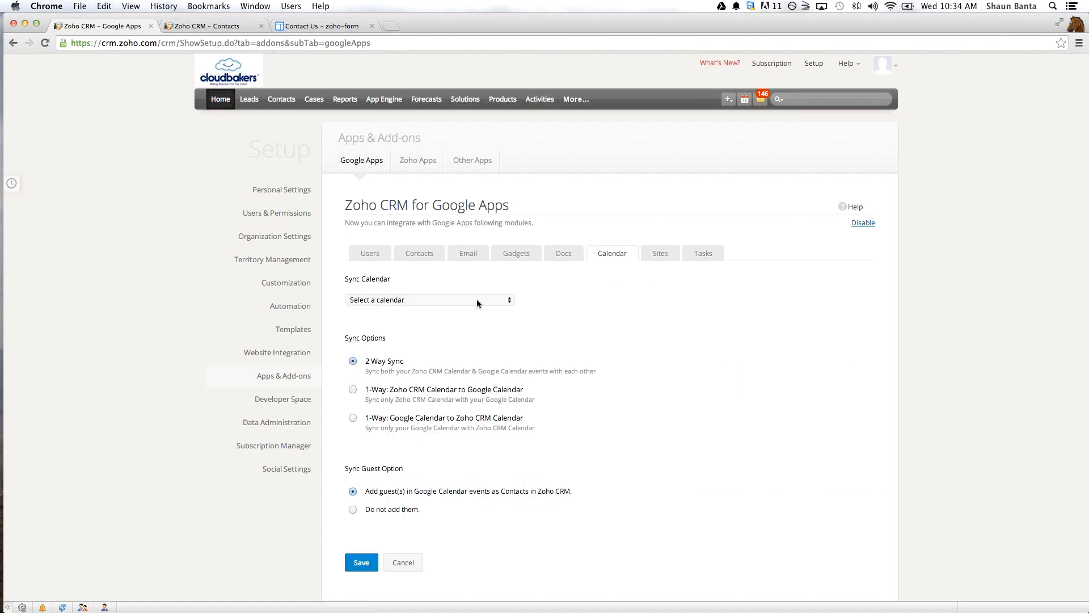
{"action": "left_click", "coordinate": [455, 301]}
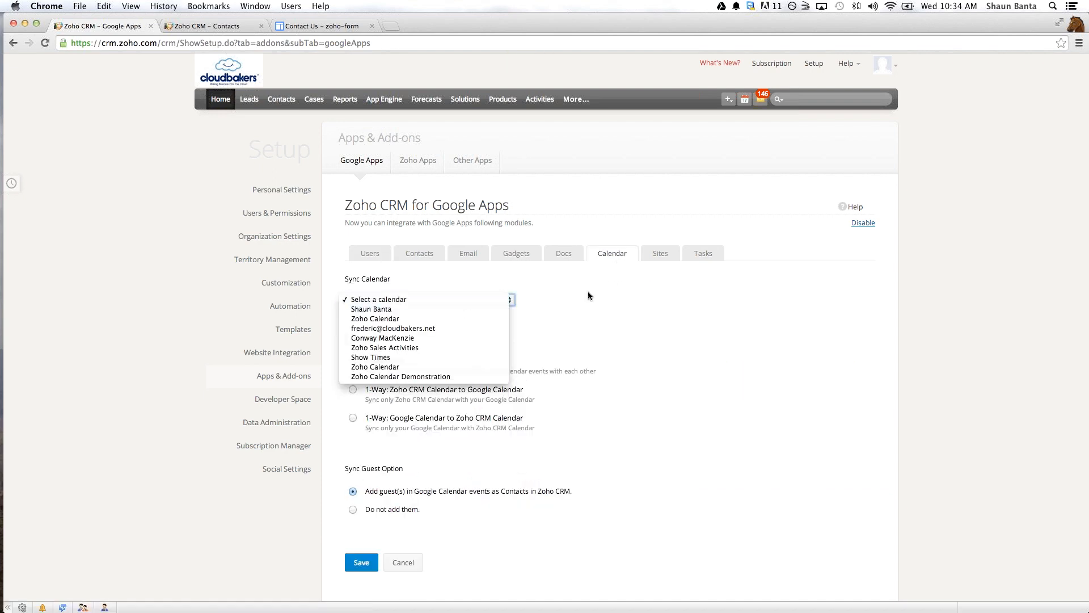
{"action": "left_click", "coordinate": [652, 318]}
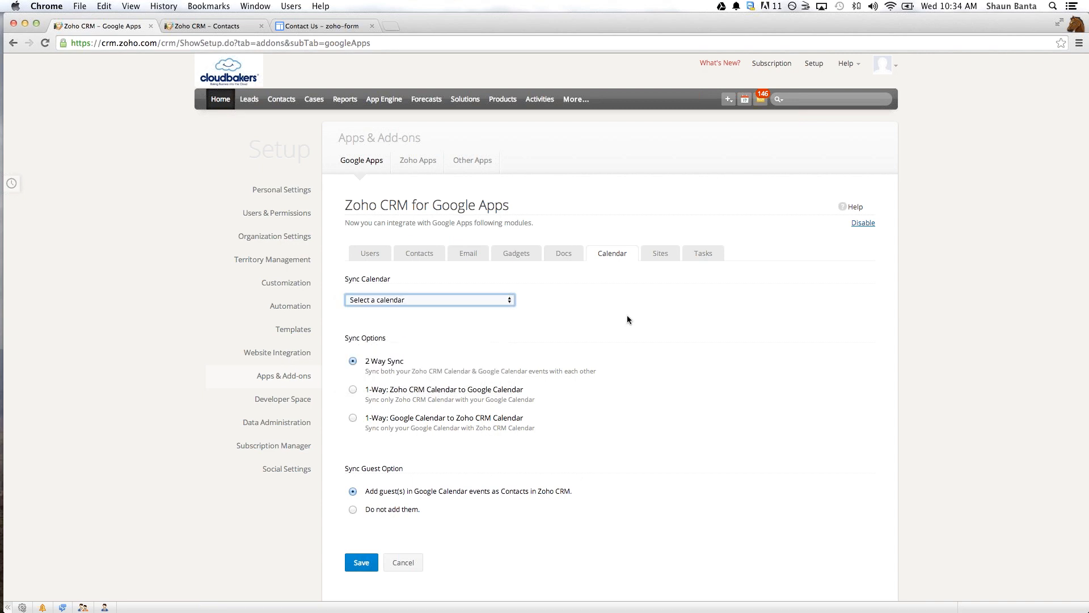
{"action": "left_click", "coordinate": [490, 300]}
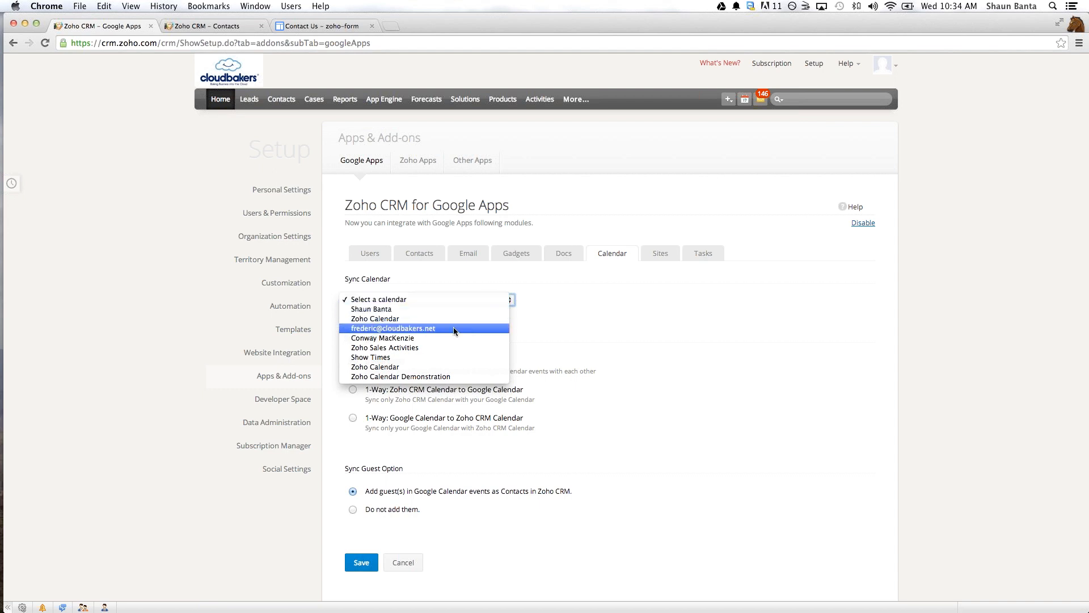
{"action": "left_click", "coordinate": [427, 348]}
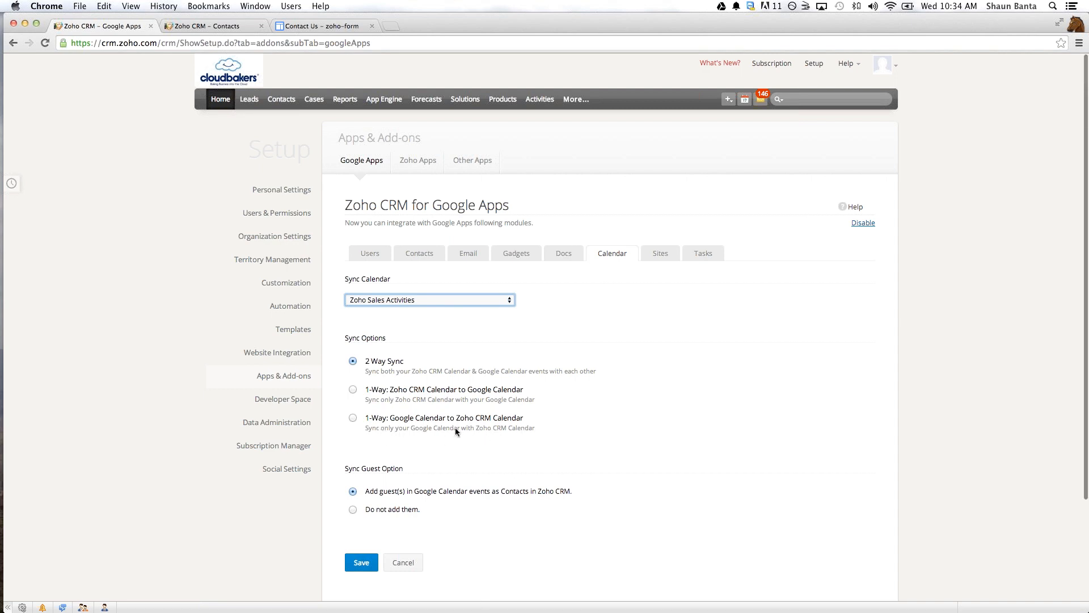
- Save the calendar sync with 2 Way Sync and Google Calendar event guests added as Contacts in Zoho CRM
{"action": "scroll", "coordinate": [454, 427], "scroll_direction": "down", "scroll_amount": 1}
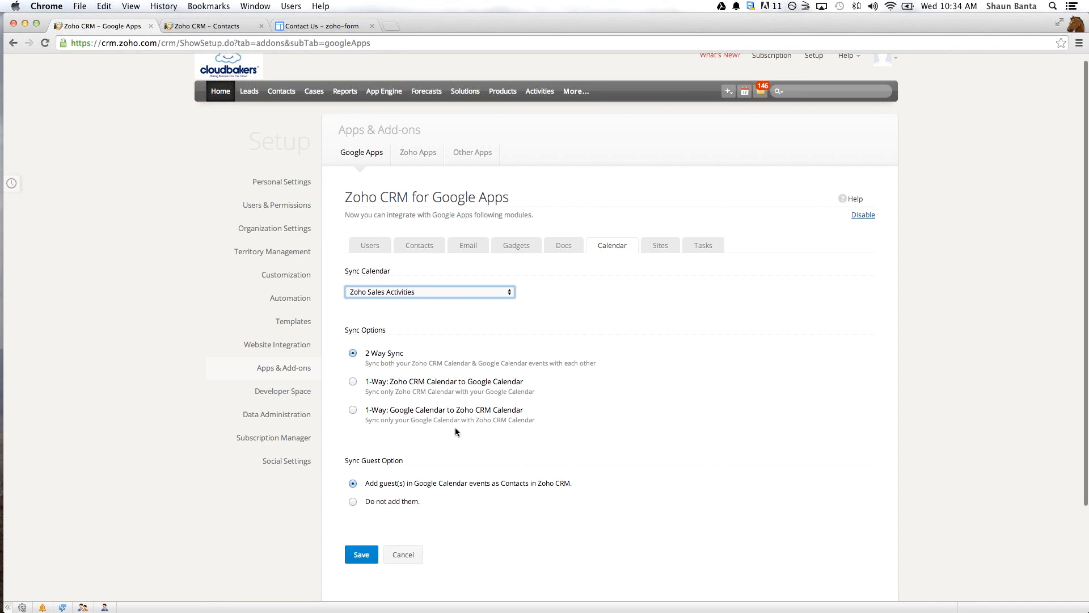
{"action": "scroll", "coordinate": [455, 431], "scroll_direction": "down", "scroll_amount": 2}
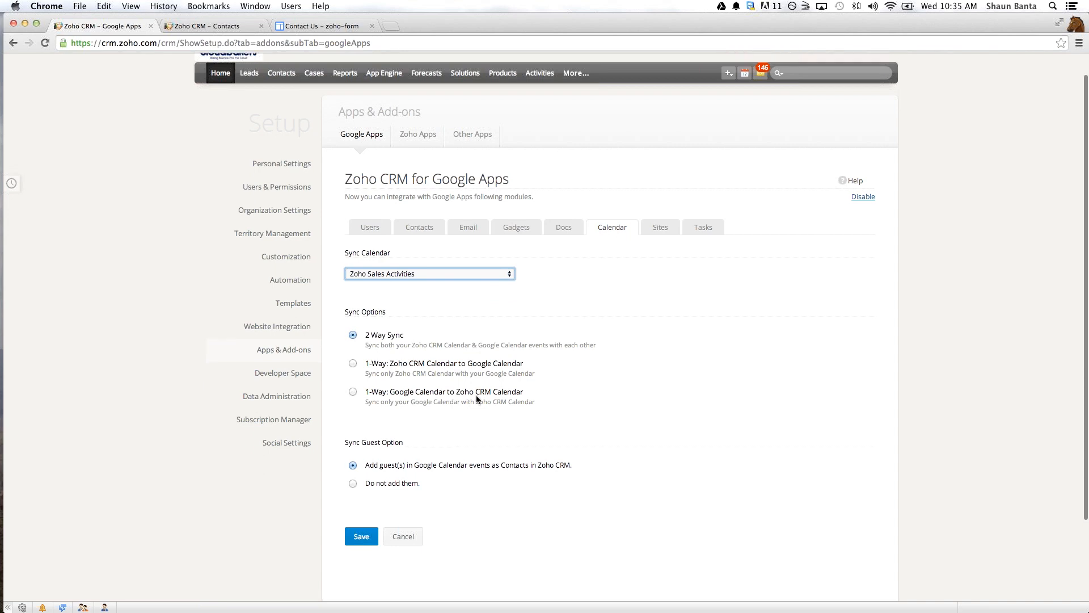
{"action": "scroll", "coordinate": [476, 395], "scroll_direction": "down", "scroll_amount": 1}
{"action": "scroll", "coordinate": [476, 398], "scroll_direction": "down", "scroll_amount": 3}
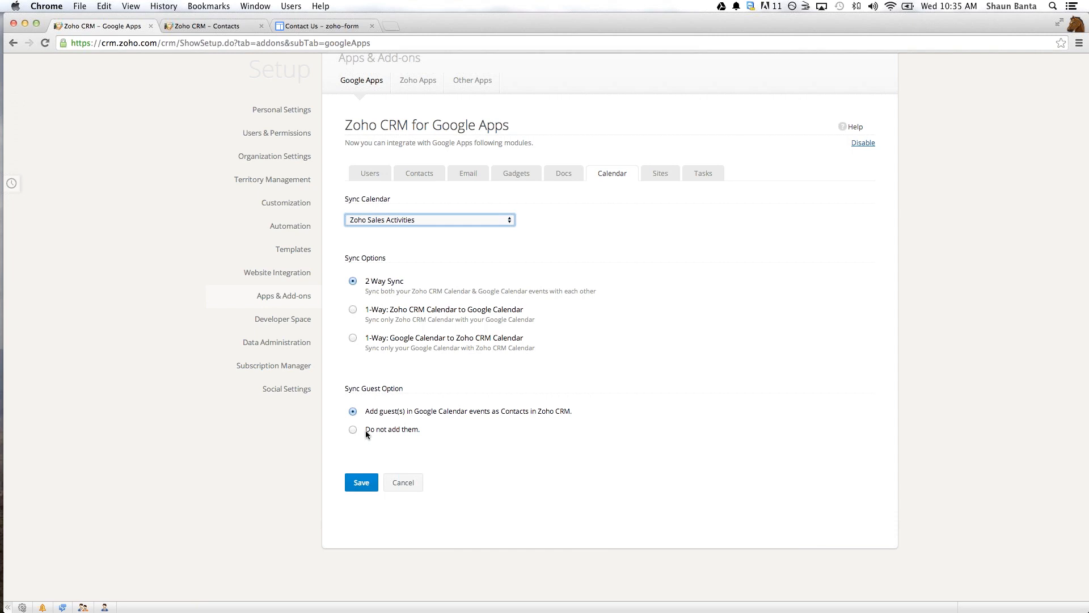
{"action": "left_click", "coordinate": [362, 483]}
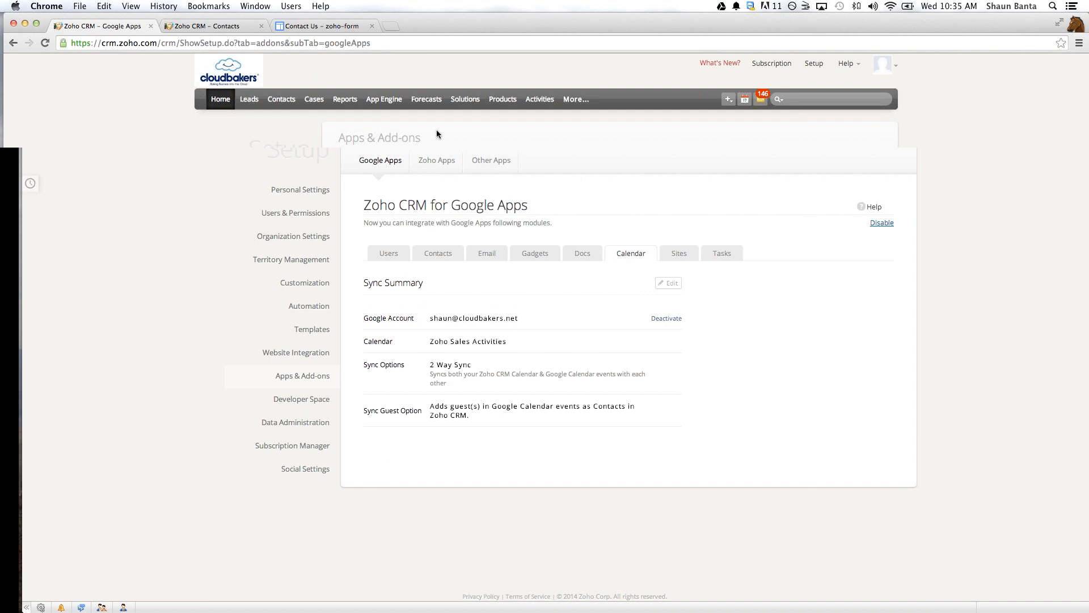
{"action": "key", "text": "ctrl+Left"}
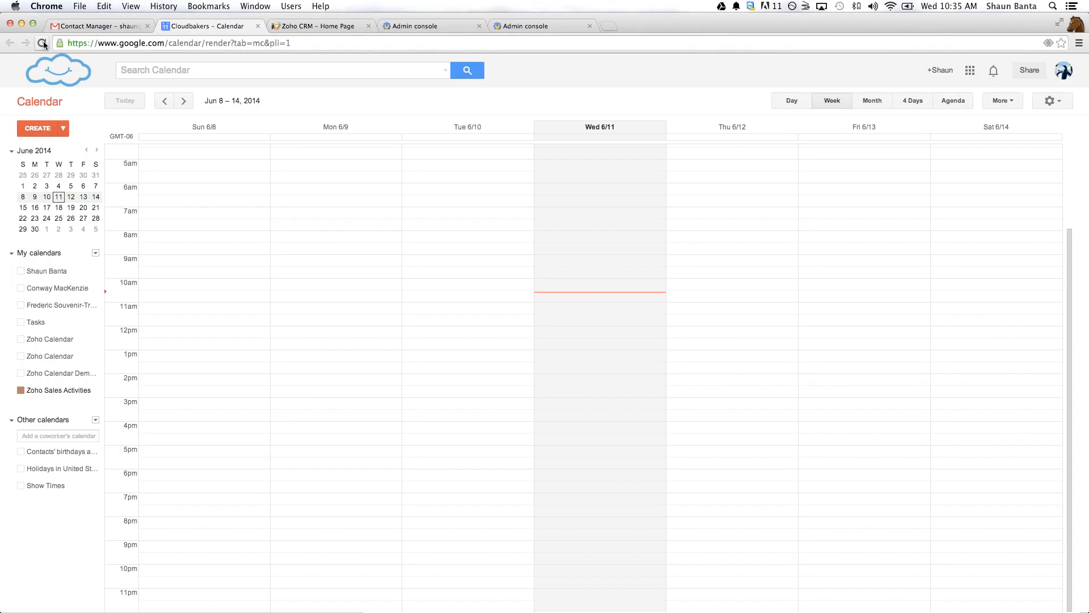
- Switch to Google Calendar and display the Zoho Sales Activities calendar by month
{"action": "left_click", "coordinate": [42, 42]}
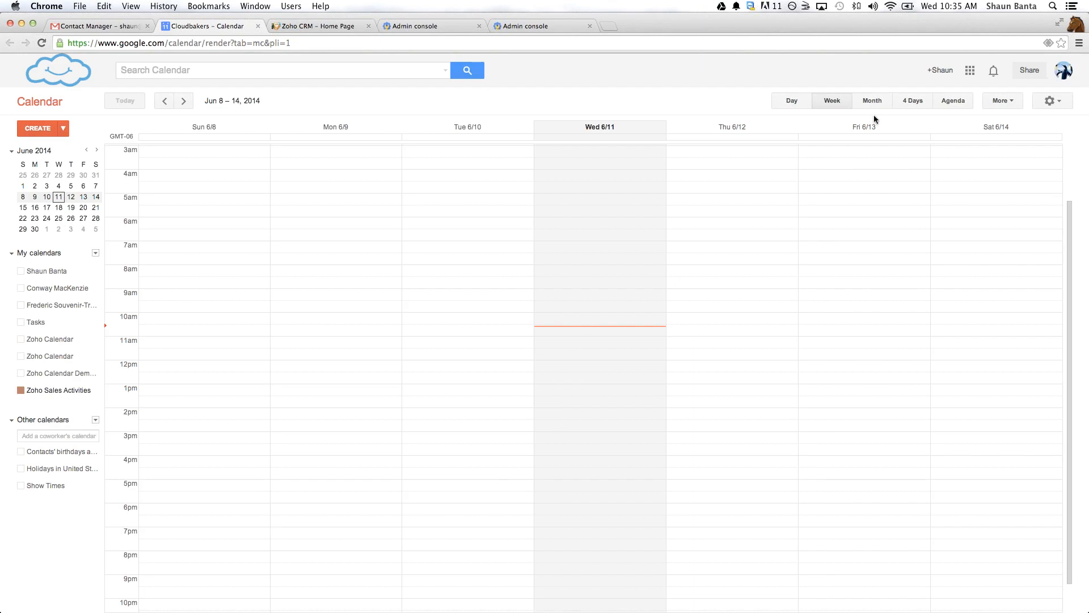
{"action": "left_click", "coordinate": [870, 102]}
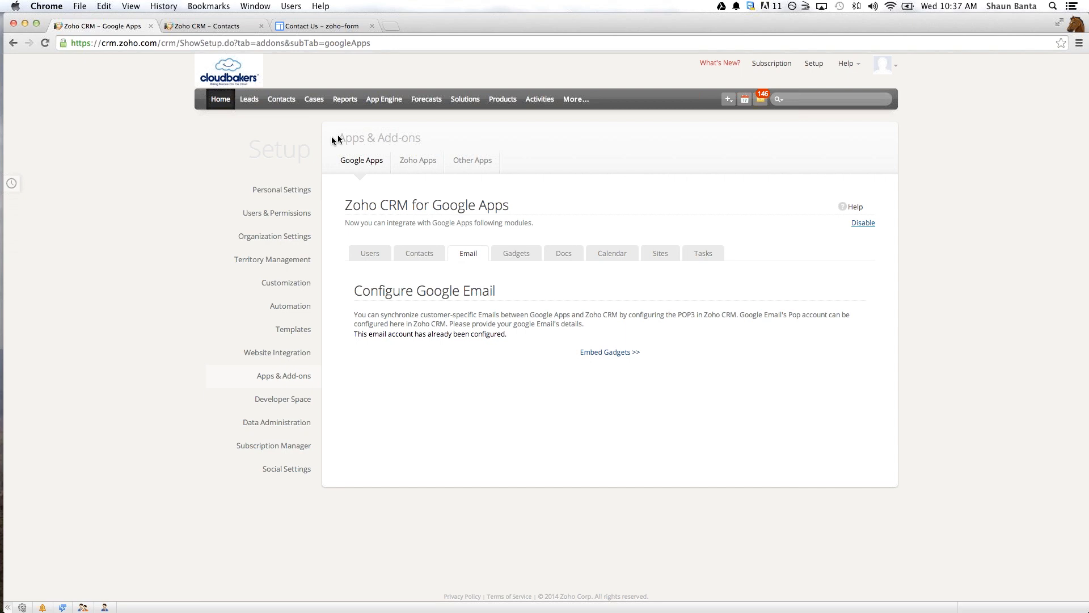
- Open the Zoho Mail Add-on settings in Zoho CRM and select the cloudbakers.net account as the Zoho mailbox
{"action": "left_click", "coordinate": [422, 164]}
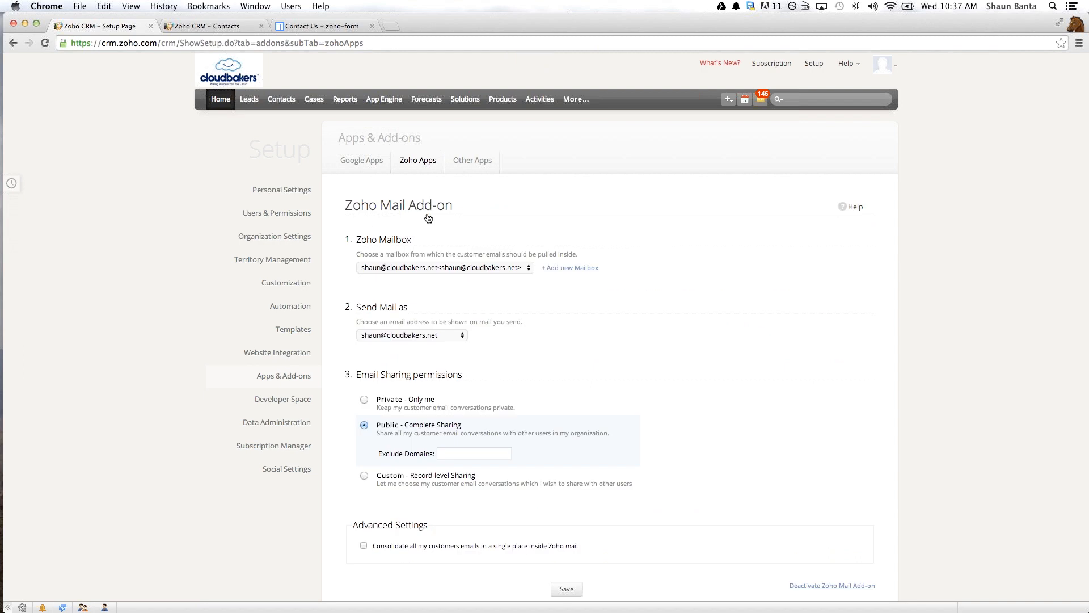
{"action": "left_click", "coordinate": [409, 270]}
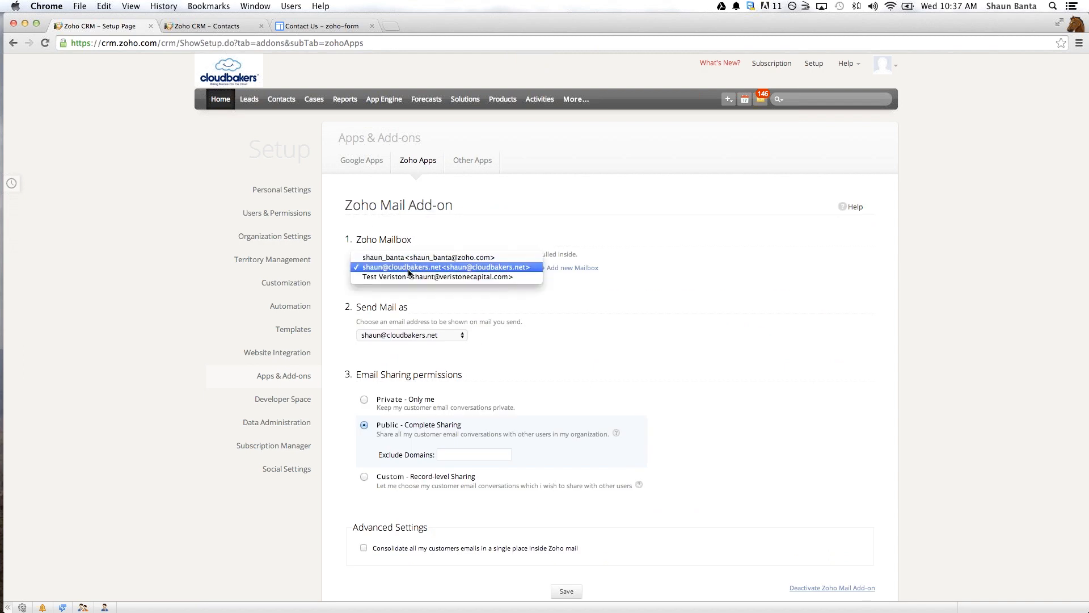
{"action": "left_click", "coordinate": [409, 271]}
{"action": "scroll", "coordinate": [421, 324], "scroll_direction": "down", "scroll_amount": 1}
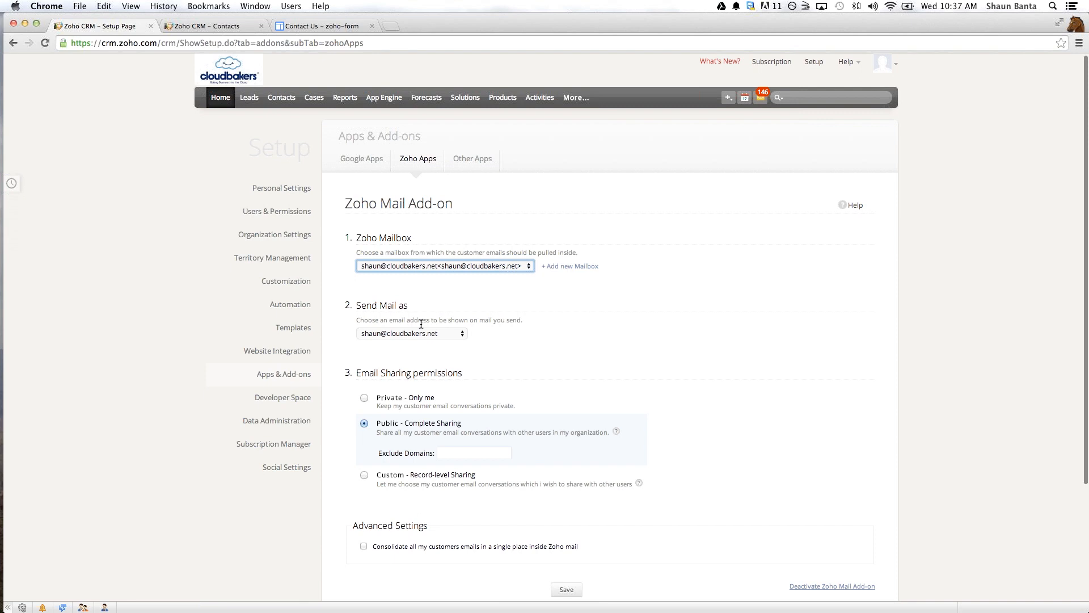
{"action": "scroll", "coordinate": [592, 267], "scroll_direction": "down", "scroll_amount": 2}
{"action": "scroll", "coordinate": [592, 267], "scroll_direction": "down", "scroll_amount": 1}
{"action": "key", "text": "Tab"}
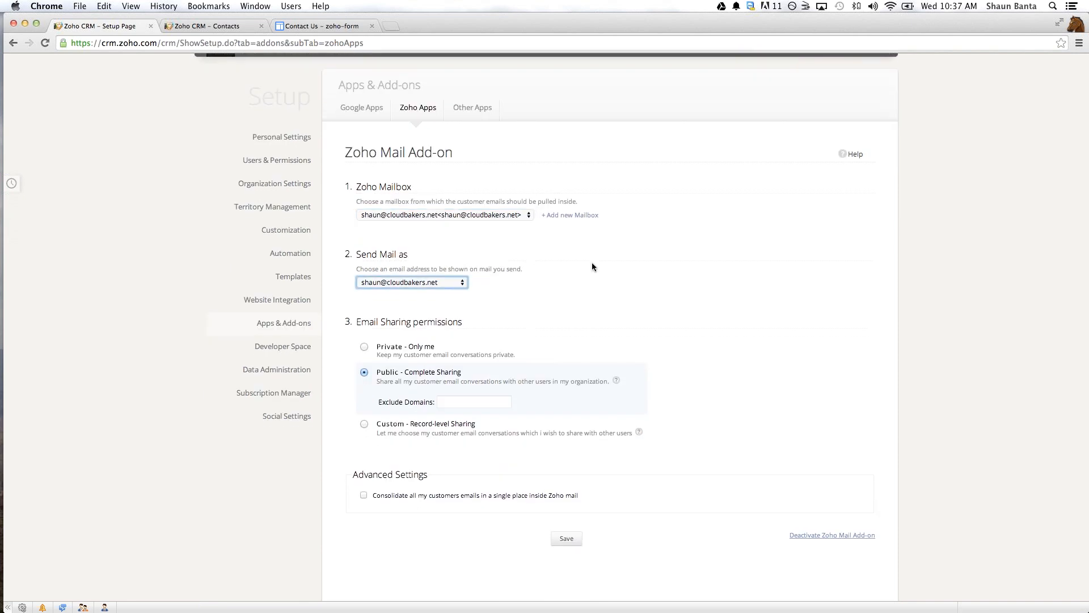
- Save the Zoho Mail Add-on with Public - Complete Sharing and no excluded domains, checking the Contacts list before saving
{"action": "scroll", "coordinate": [592, 266], "scroll_direction": "down", "scroll_amount": 1}
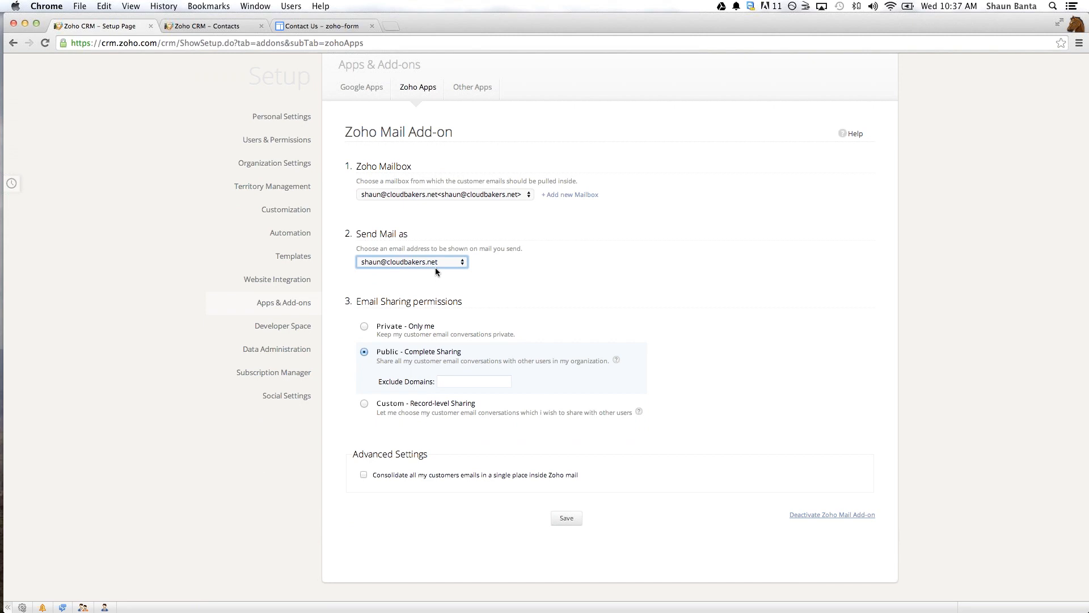
{"action": "scroll", "coordinate": [434, 267], "scroll_direction": "down", "scroll_amount": 1}
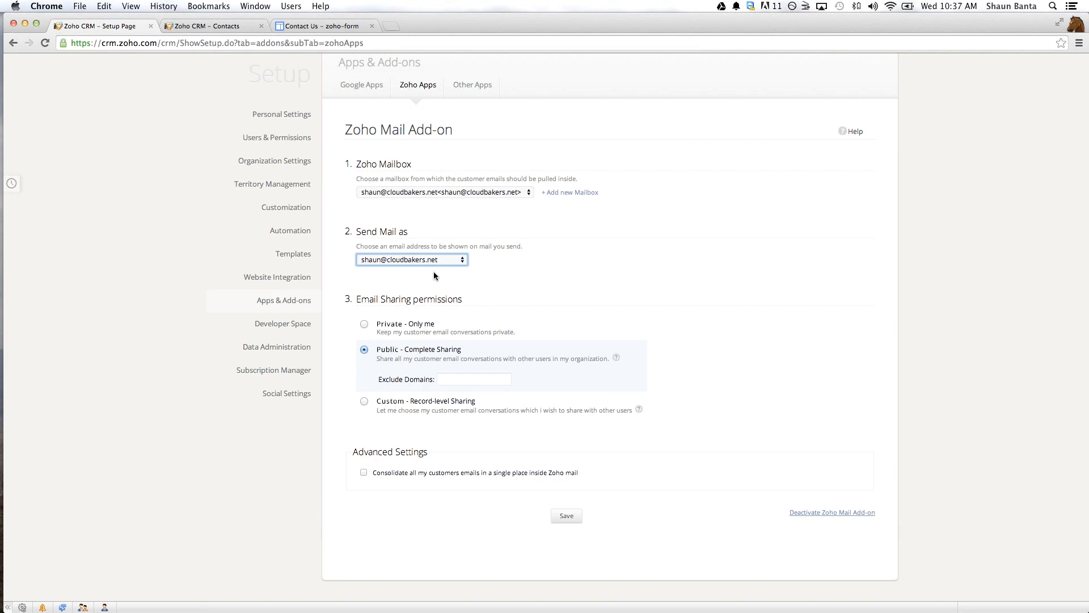
{"action": "scroll", "coordinate": [434, 274], "scroll_direction": "down", "scroll_amount": 3}
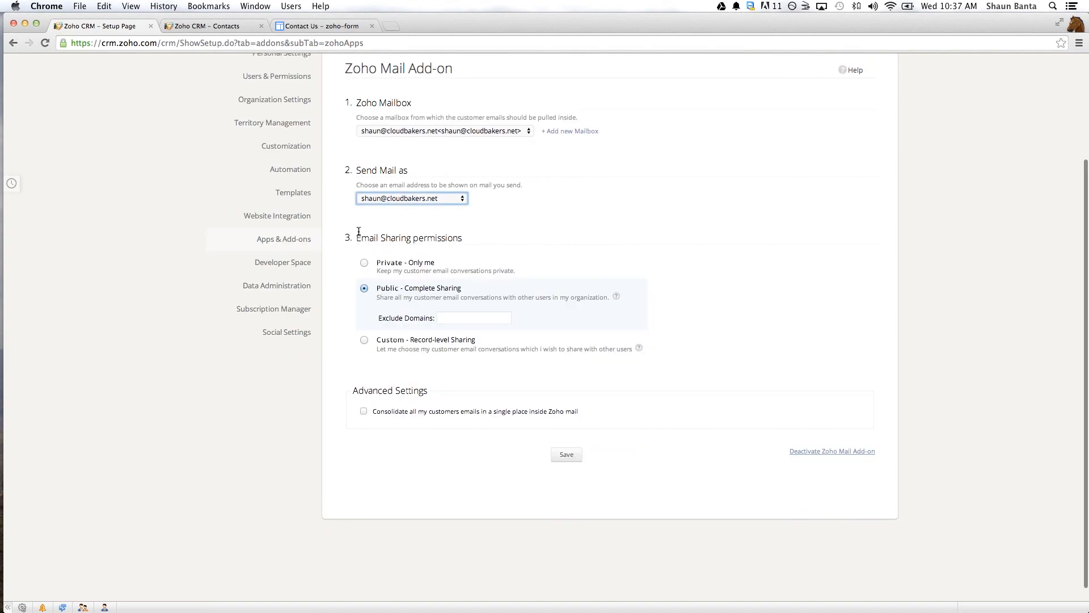
{"action": "left_click", "coordinate": [481, 311]}
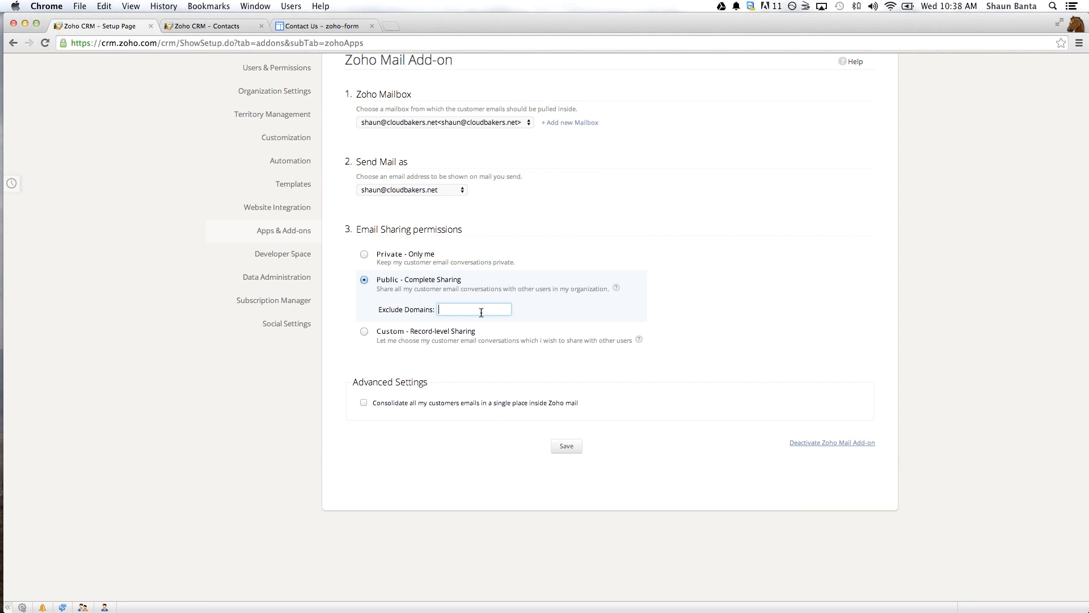
{"action": "left_click", "coordinate": [480, 312]}
{"action": "left_click", "coordinate": [210, 26]}
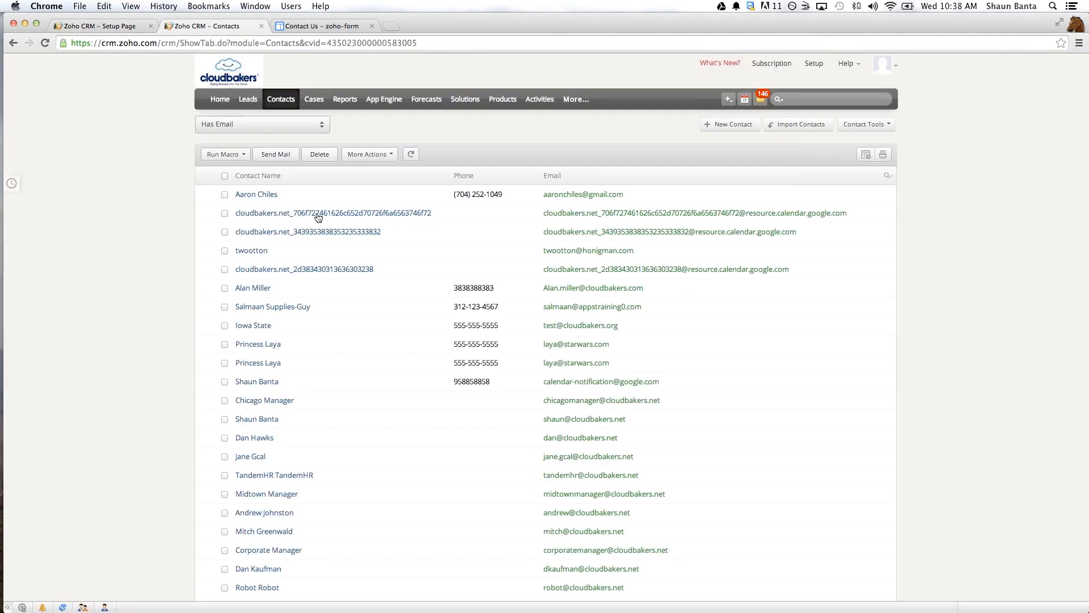
{"action": "left_click", "coordinate": [107, 26]}
{"action": "scroll", "coordinate": [364, 335], "scroll_direction": "down", "scroll_amount": 1}
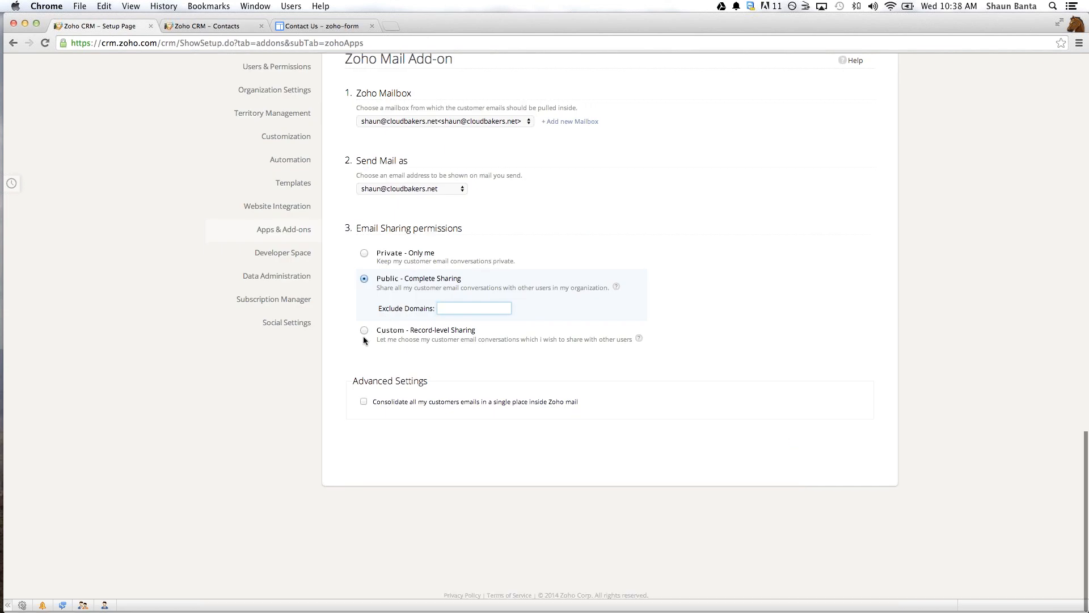
{"action": "left_click", "coordinate": [561, 424]}
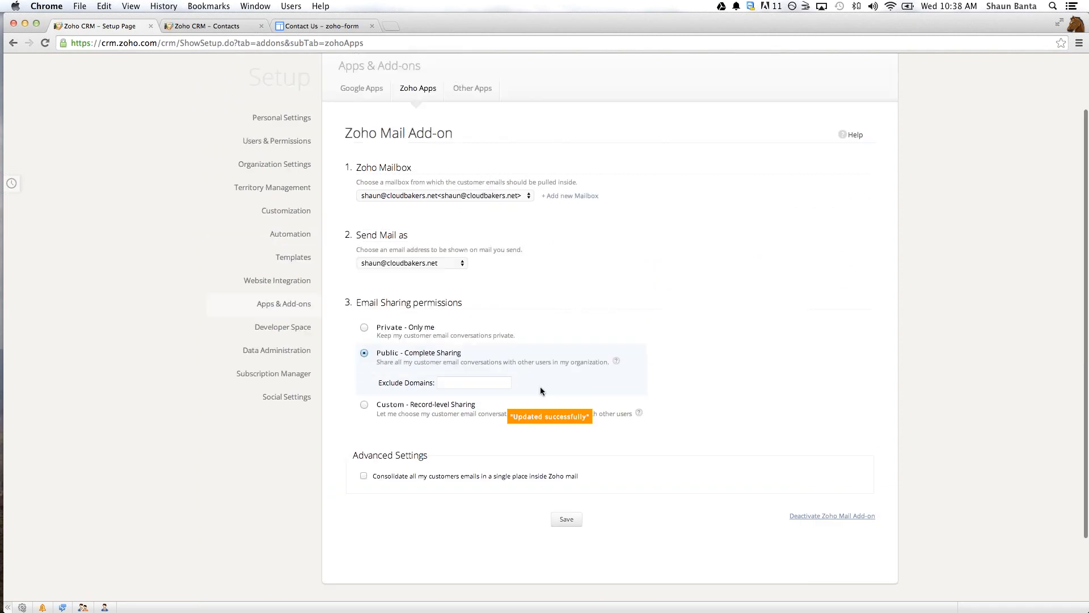
- View the CRM message notifications, filter them to unread messages, and close the message list
{"action": "scroll", "coordinate": [540, 390], "scroll_direction": "up", "scroll_amount": 2}
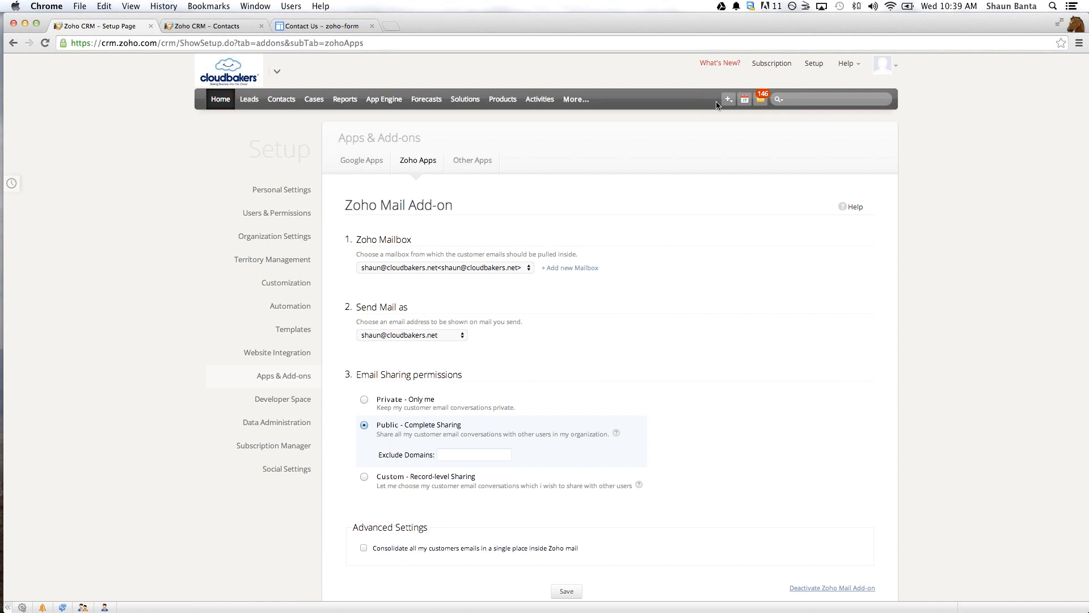
{"action": "left_click", "coordinate": [761, 103]}
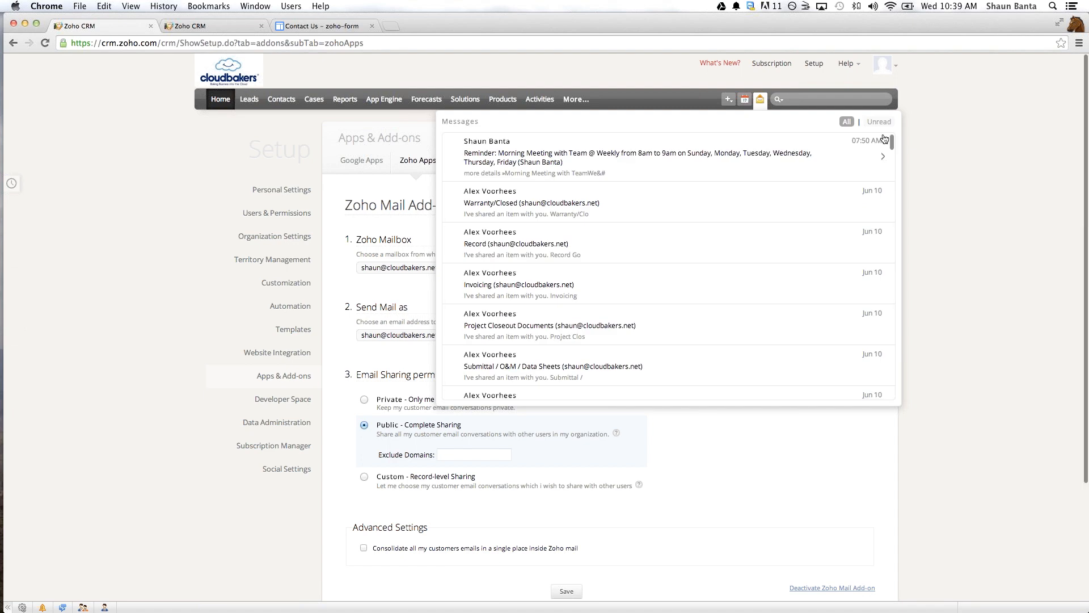
{"action": "left_click", "coordinate": [880, 123]}
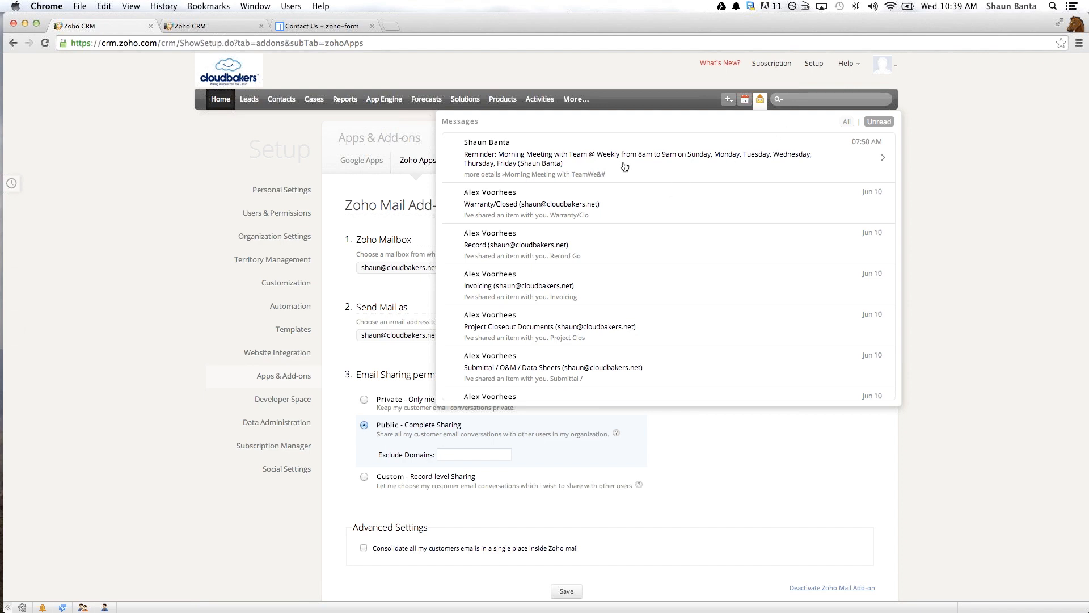
{"action": "left_click", "coordinate": [761, 105]}
{"action": "left_click", "coordinate": [760, 101]}
{"action": "left_click", "coordinate": [761, 100]}
{"action": "left_click", "coordinate": [761, 105]}
- Open the Emails module in Zoho CRM to view the synced inbox
{"action": "left_click", "coordinate": [586, 100]}
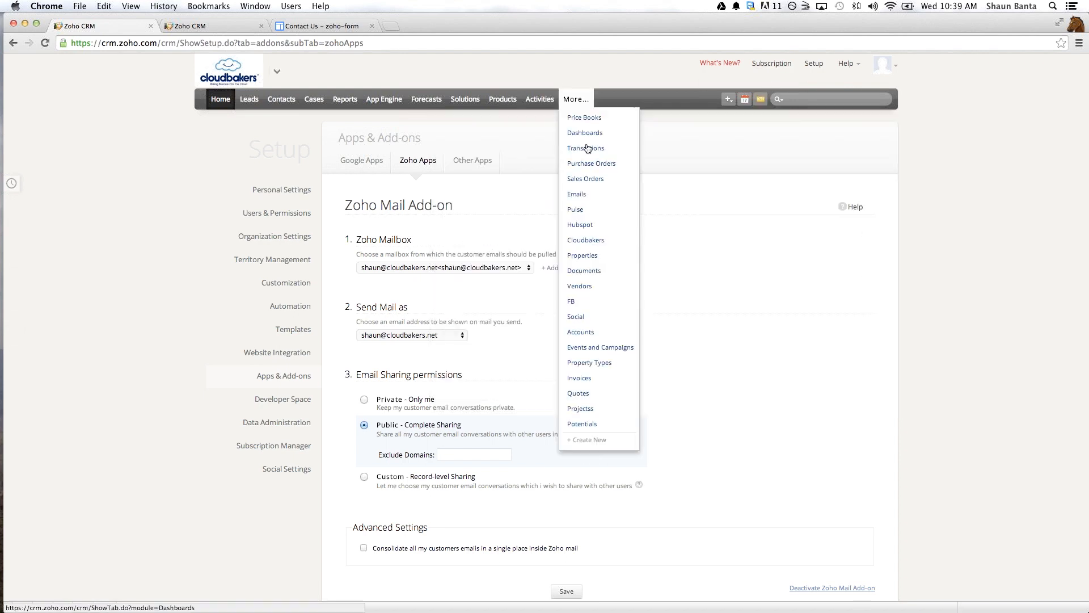
{"action": "left_click", "coordinate": [574, 194]}
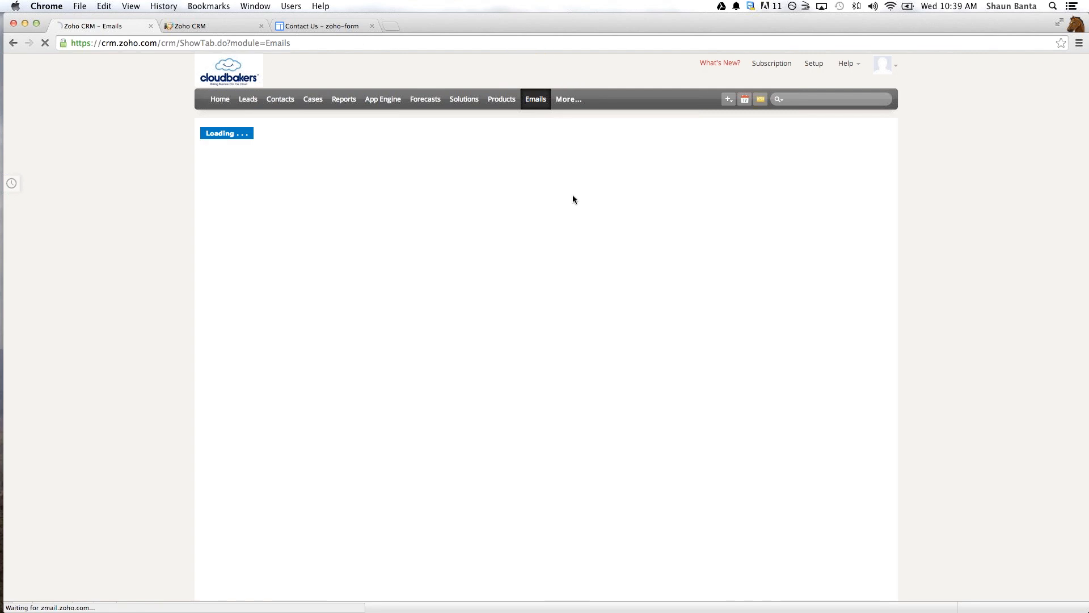
{"action": "left_click", "coordinate": [565, 100]}
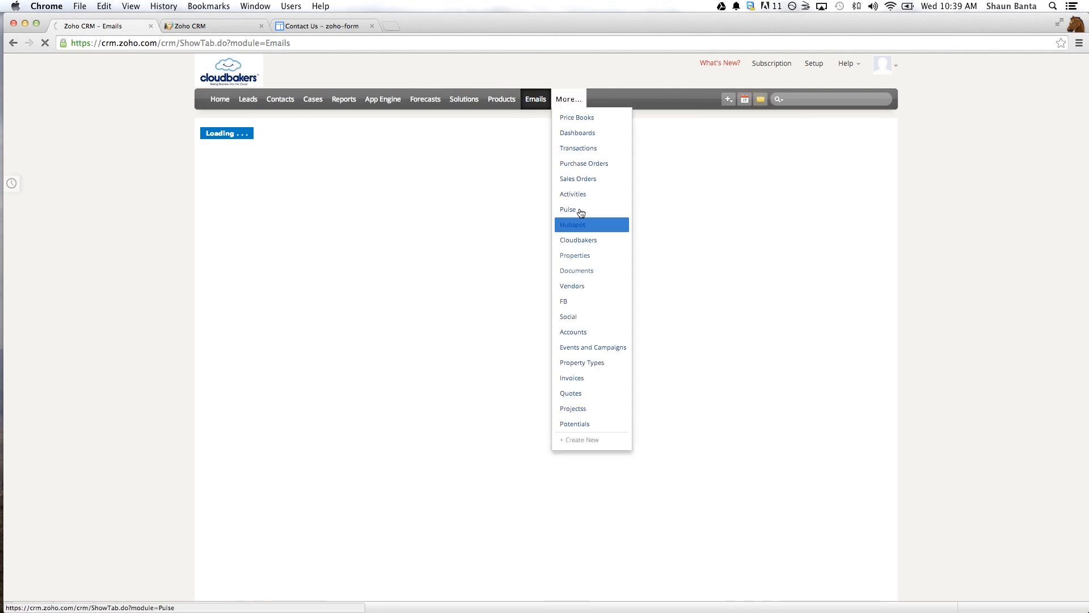
{"action": "left_click", "coordinate": [978, 276]}
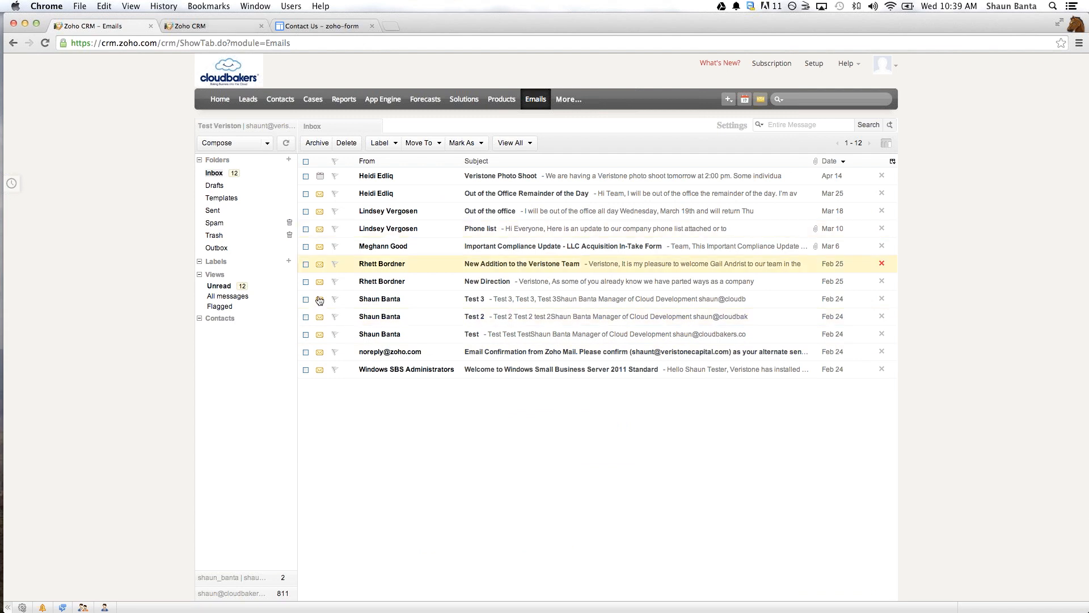
- View the End User Points of Integration slide in the presentation and return to Zoho CRM
{"action": "key", "text": "ctrl+Right"}
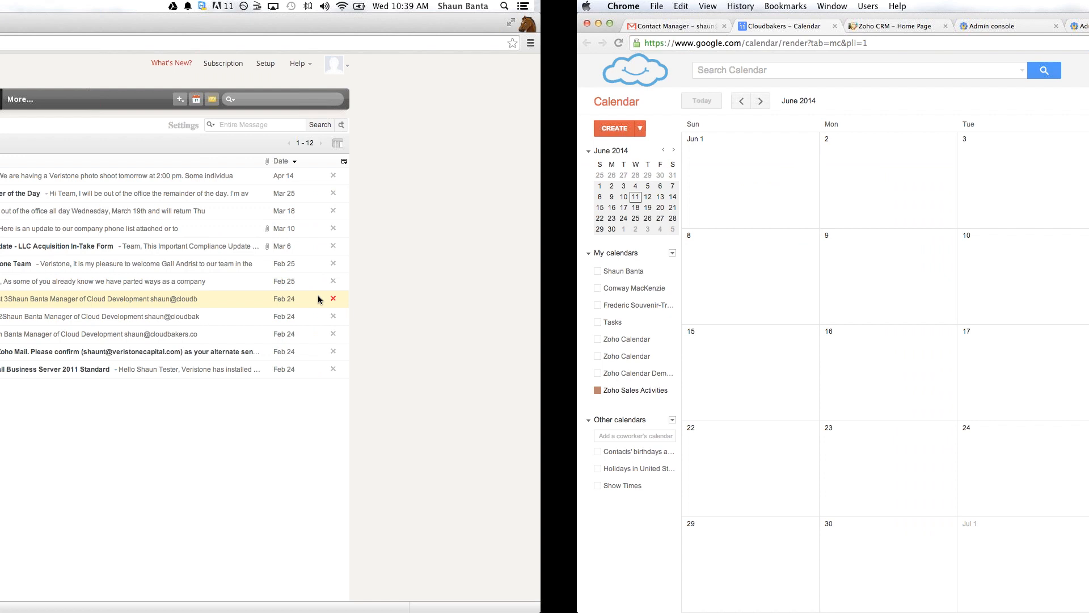
{"action": "key", "text": "ctrl+Right"}
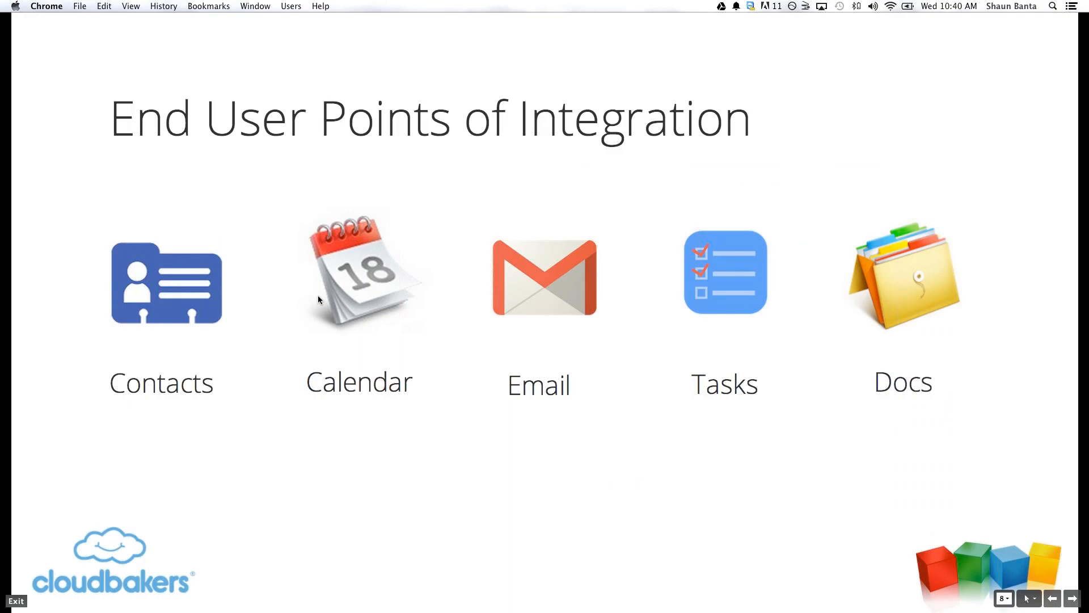
{"action": "key", "text": "ctrl+Left"}
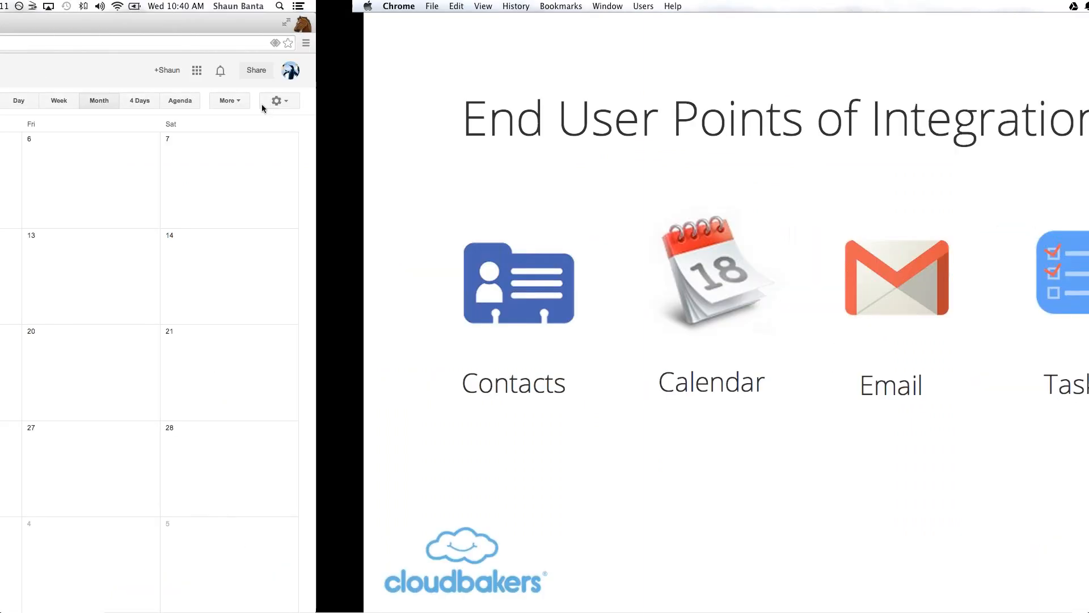
{"action": "key", "text": "ctrl+Left"}
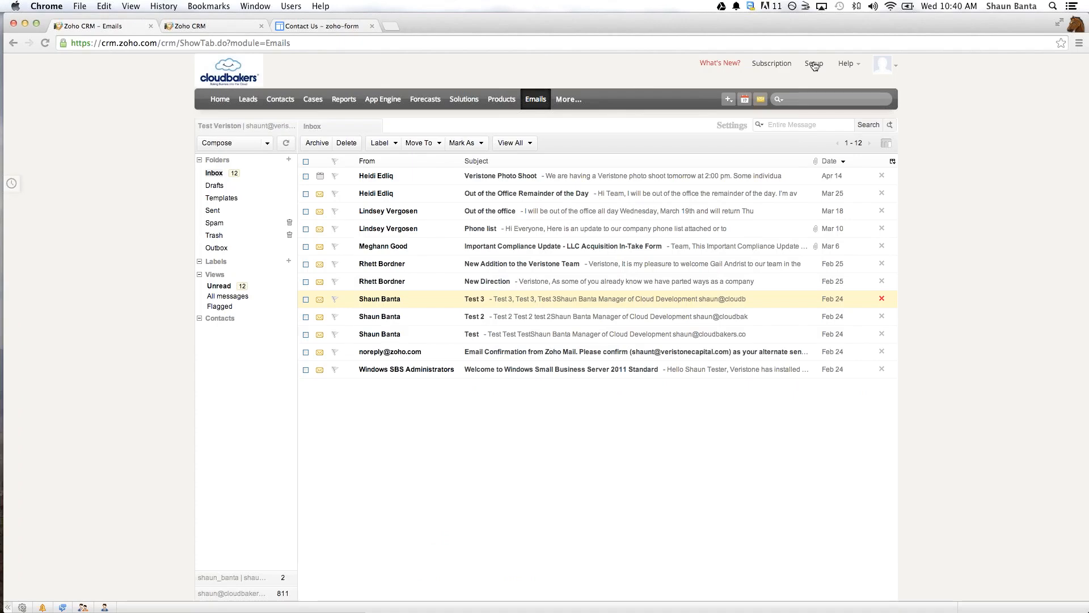
- Open the Tasks settings of the Google Apps integration in CRM Setup and open the default task list for changing
{"action": "left_click", "coordinate": [814, 63]}
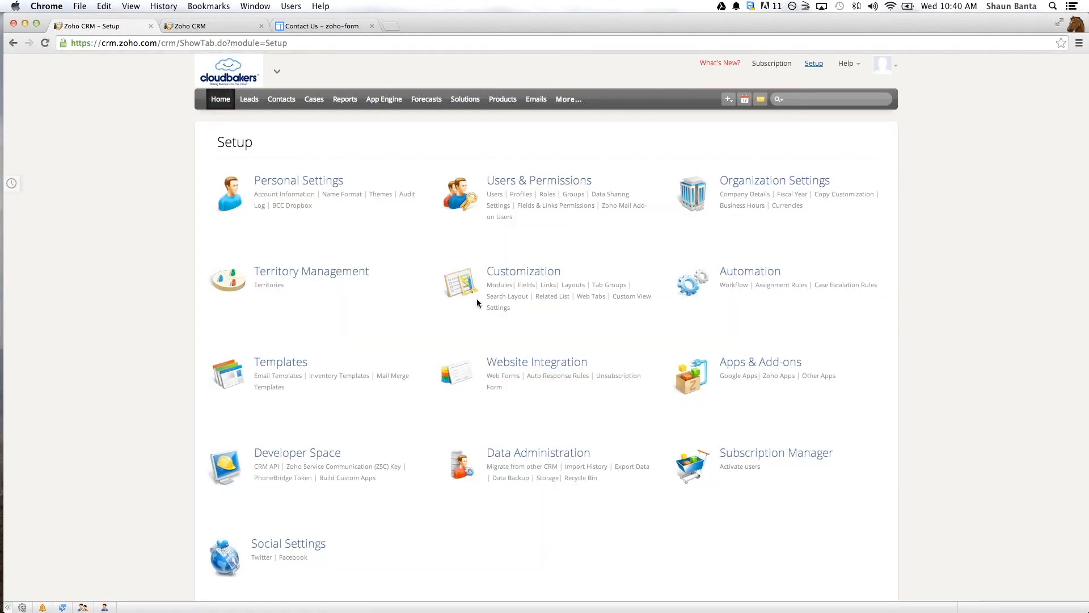
{"action": "left_click", "coordinate": [727, 376]}
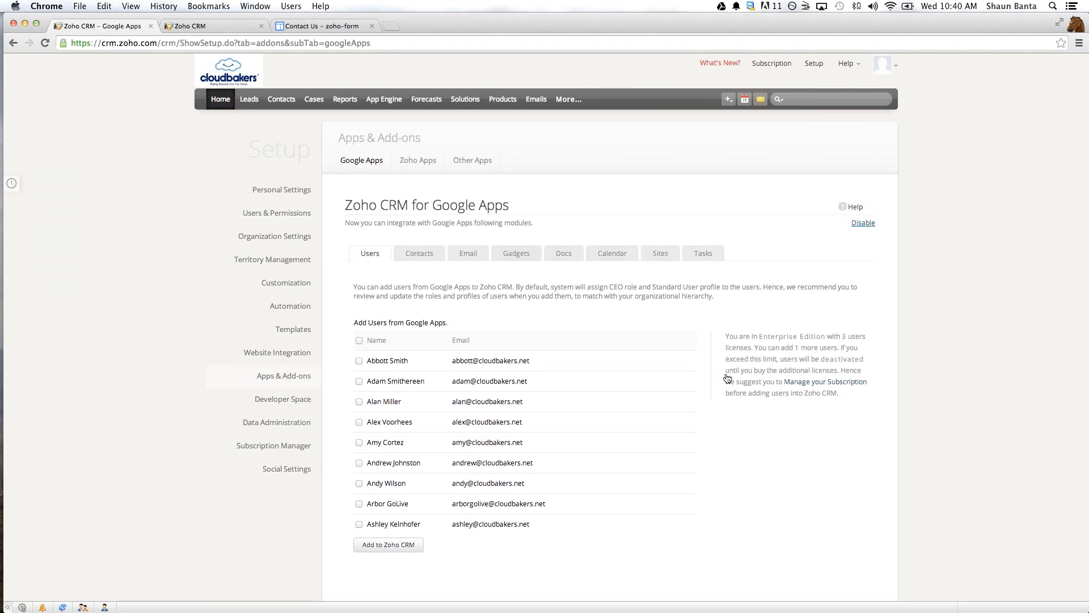
{"action": "left_click", "coordinate": [709, 261]}
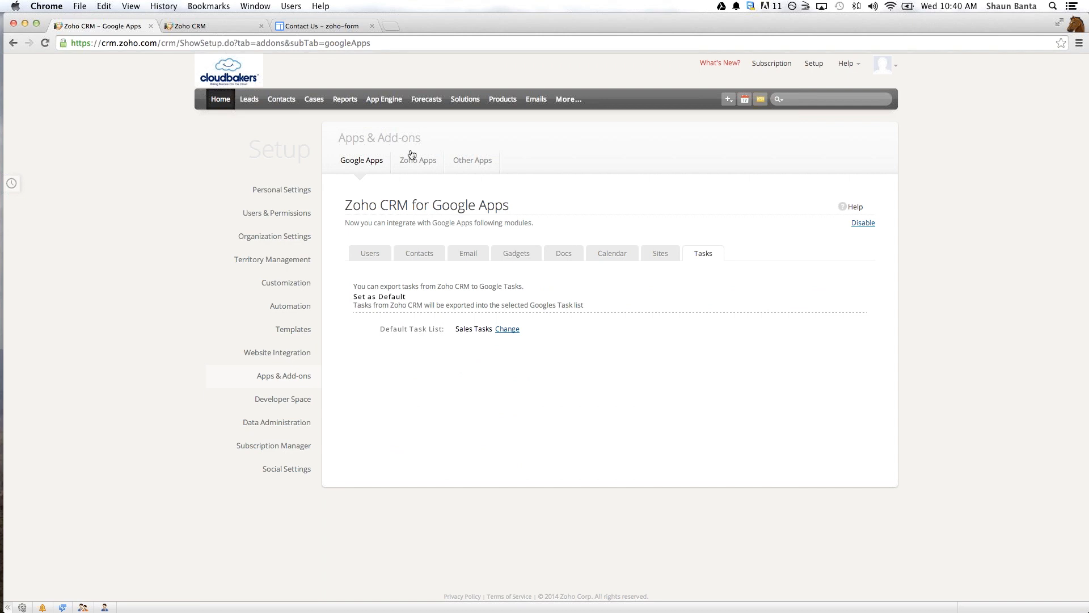
{"action": "left_click", "coordinate": [507, 328]}
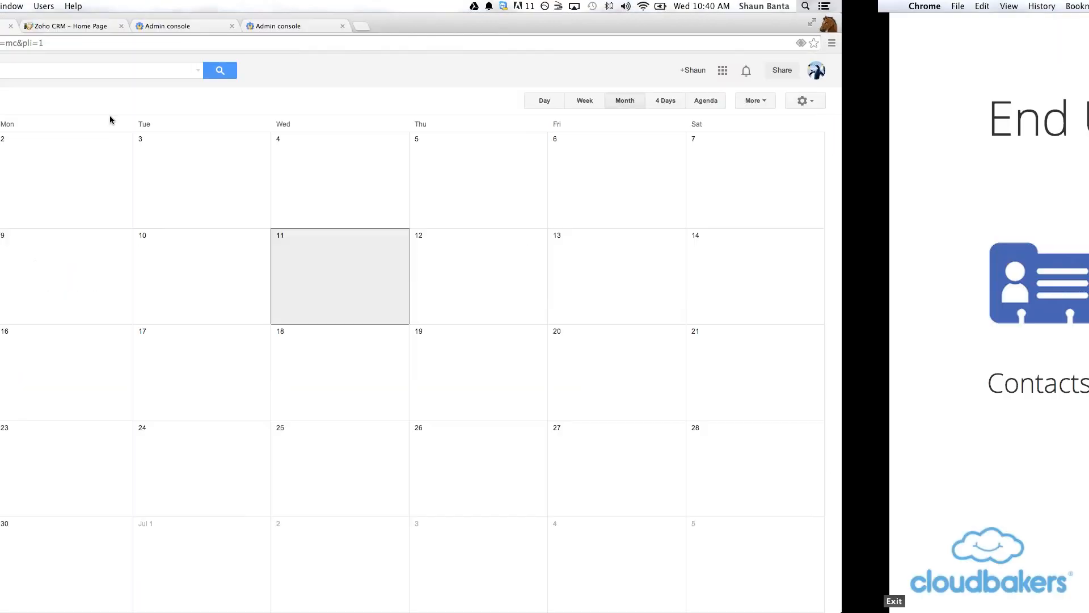
- Switch to Google Contacts and create a new Google task list named More Zoho Tasks
{"action": "left_click", "coordinate": [100, 26]}
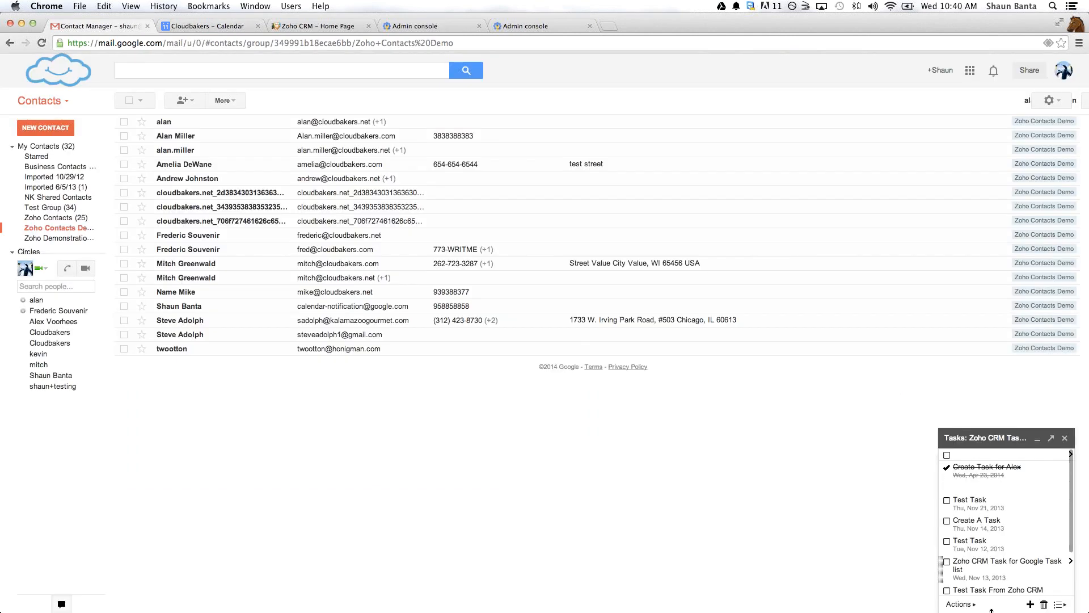
{"action": "left_click", "coordinate": [1060, 605]}
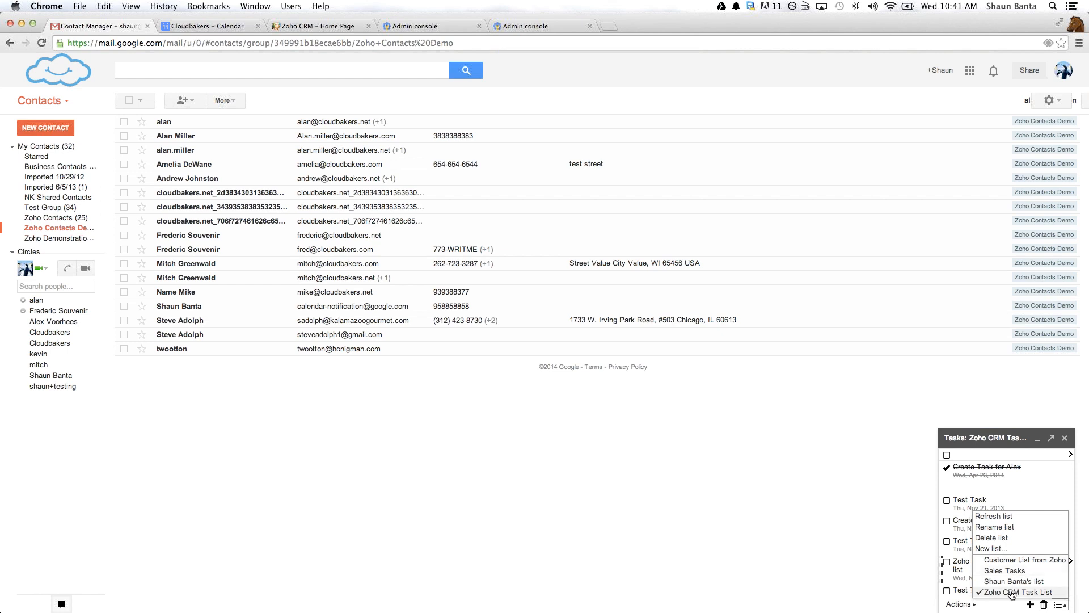
{"action": "left_click", "coordinate": [999, 552]}
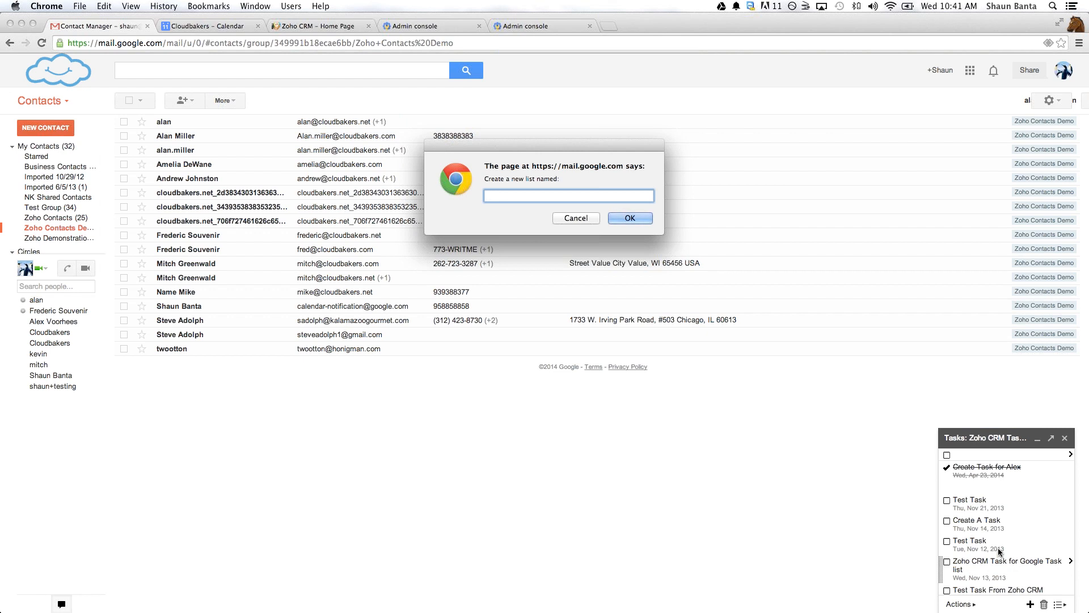
{"action": "type", "text": "More Zoho Tasks"}
{"action": "key", "text": "Return"}
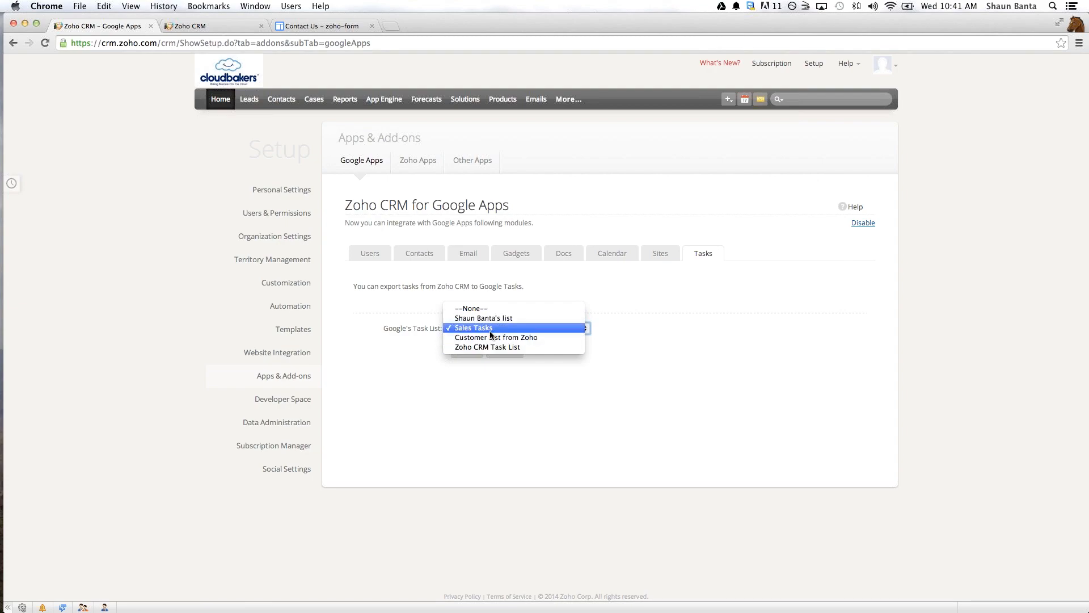
- Return to the Zoho CRM task settings and save Sales Tasks as the default Google task list
{"action": "left_click", "coordinate": [480, 328]}
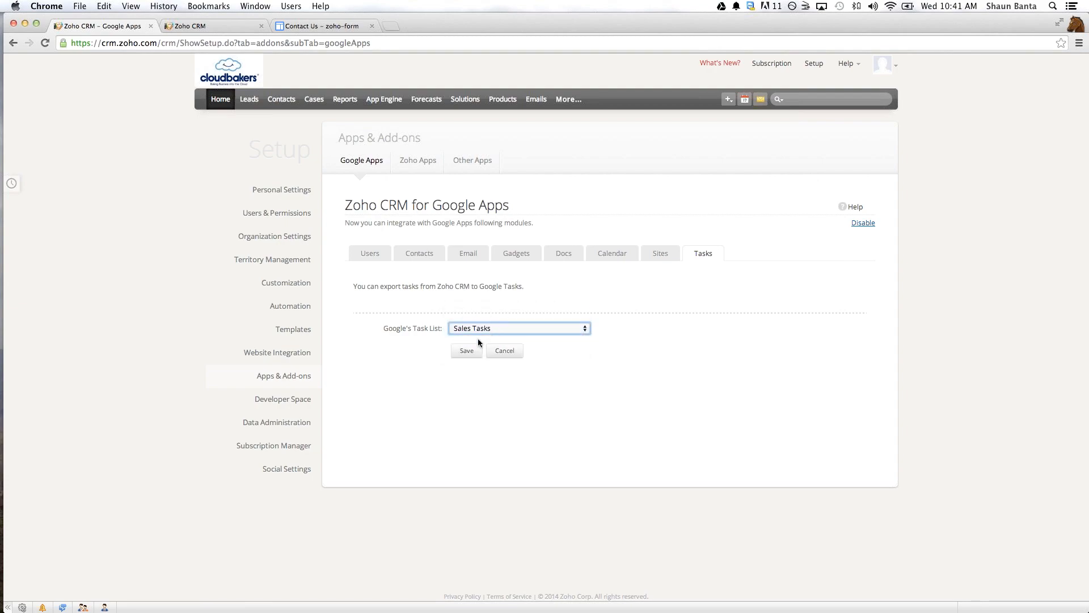
{"action": "left_click", "coordinate": [466, 350]}
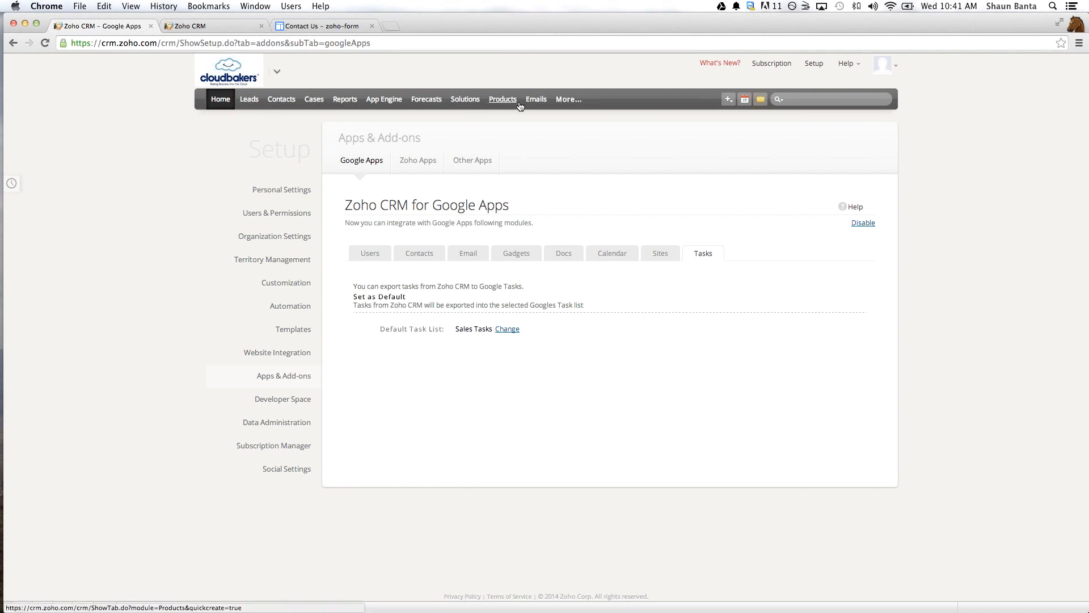
- Start a new task under Activities with the subject New Task and the due date 06/11/2014
{"action": "left_click", "coordinate": [569, 108]}
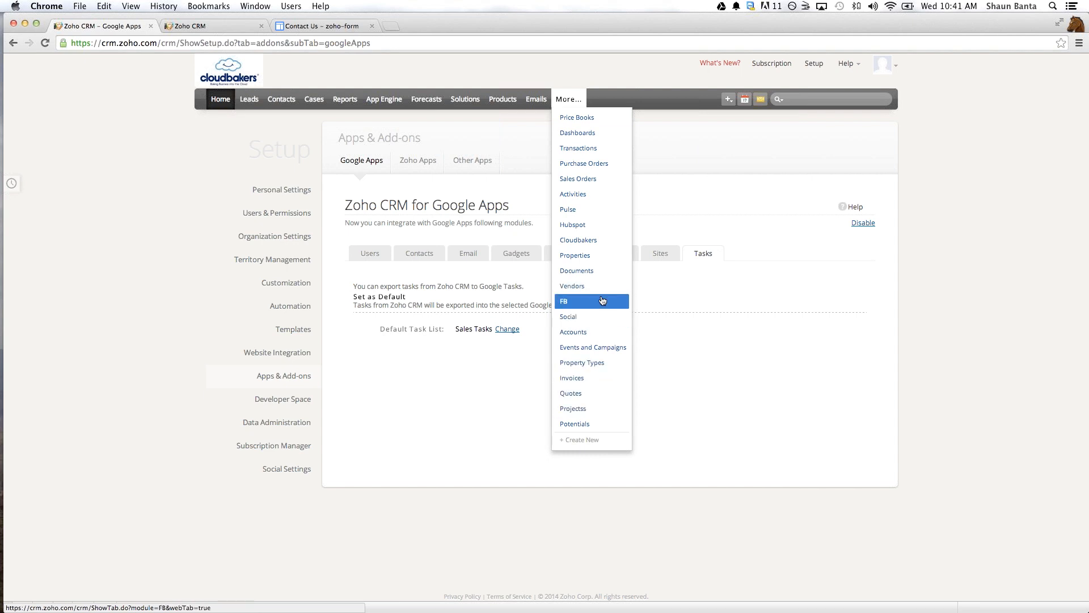
{"action": "left_click", "coordinate": [589, 194]}
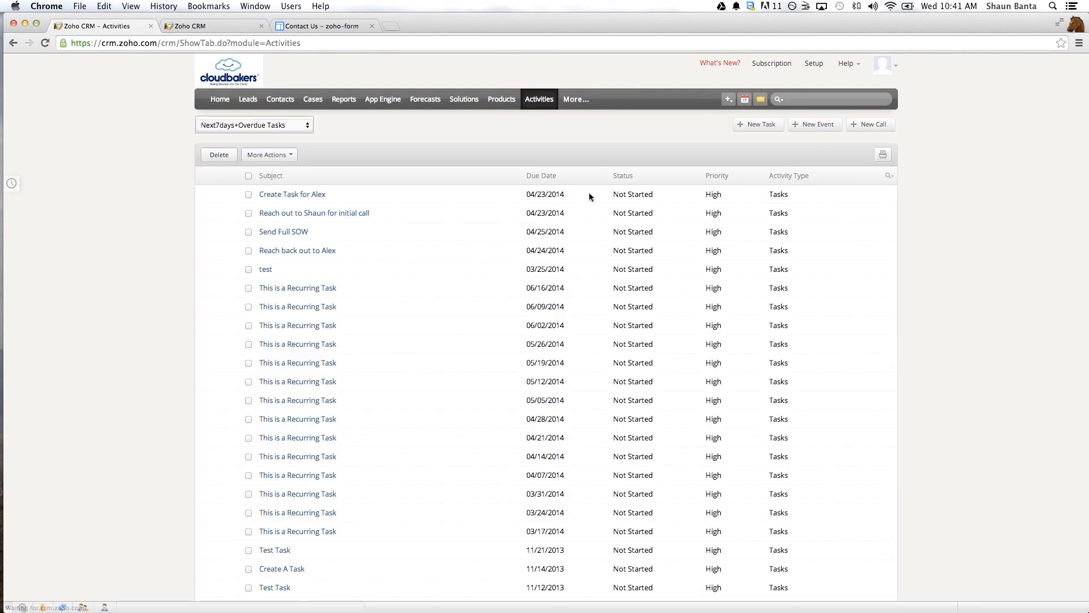
{"action": "left_click", "coordinate": [760, 124]}
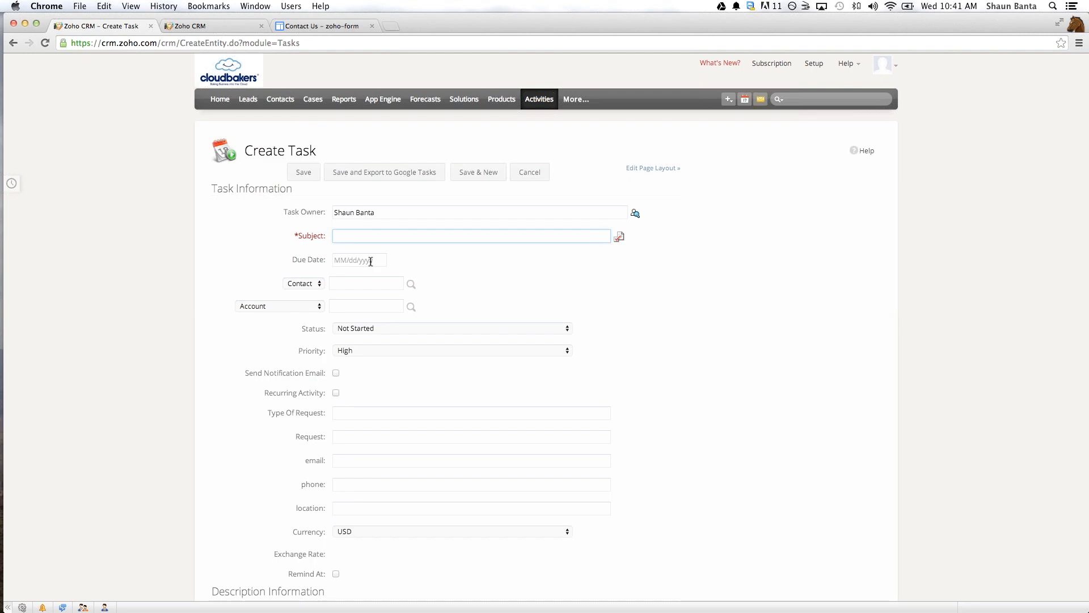
{"action": "type", "text": "New Task"}
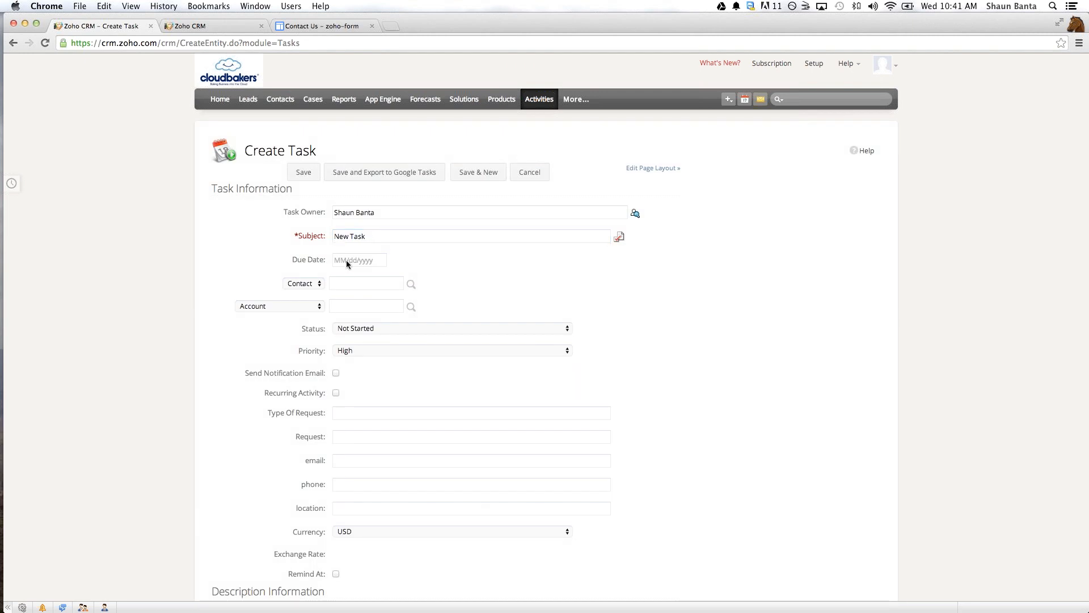
{"action": "left_click", "coordinate": [369, 259]}
{"action": "left_click", "coordinate": [398, 319]}
- Save the new task and export it to Google Tasks
{"action": "scroll", "coordinate": [388, 304], "scroll_direction": "down", "scroll_amount": 1}
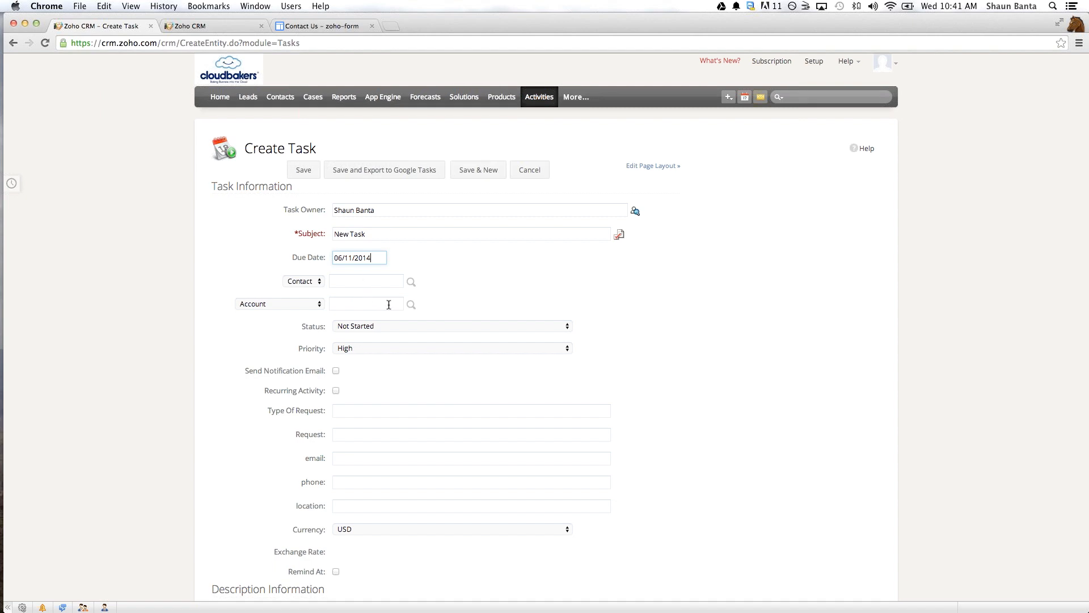
{"action": "scroll", "coordinate": [388, 304], "scroll_direction": "down", "scroll_amount": 5}
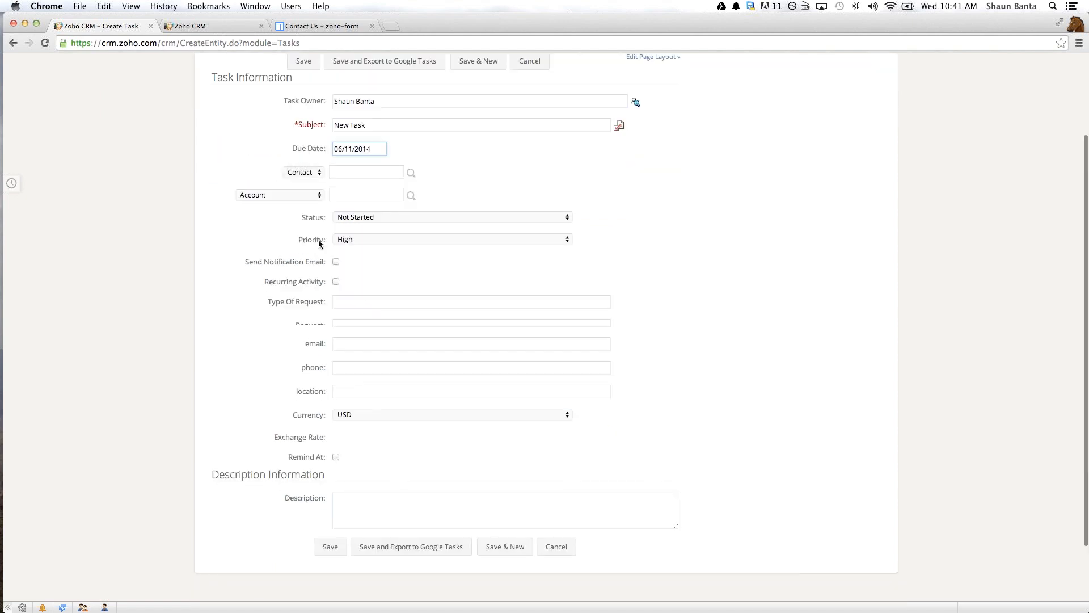
{"action": "scroll", "coordinate": [419, 350], "scroll_direction": "down", "scroll_amount": 1}
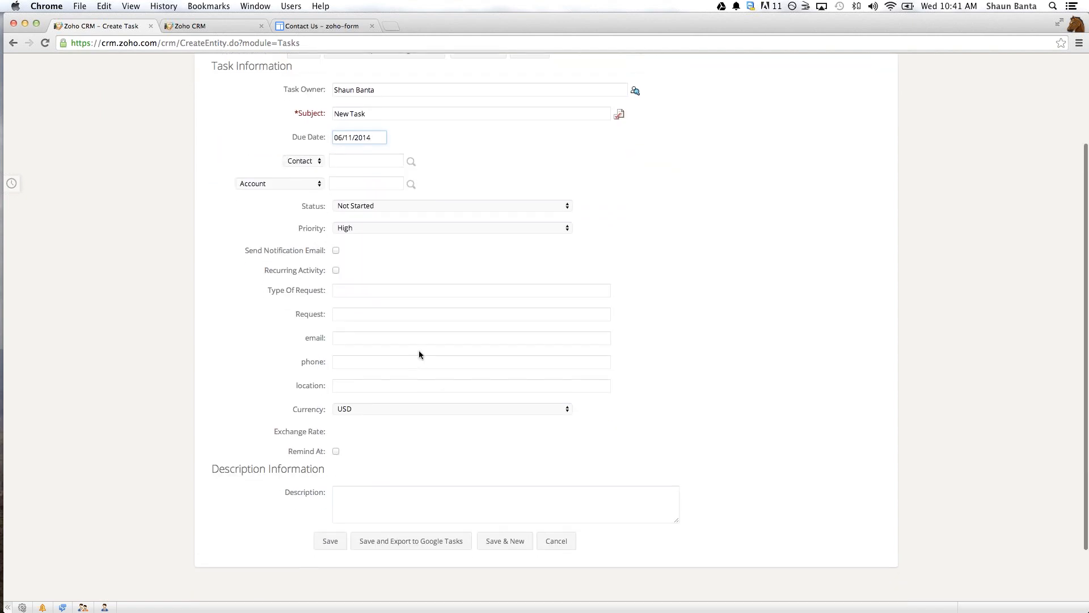
{"action": "scroll", "coordinate": [419, 354], "scroll_direction": "up", "scroll_amount": 2}
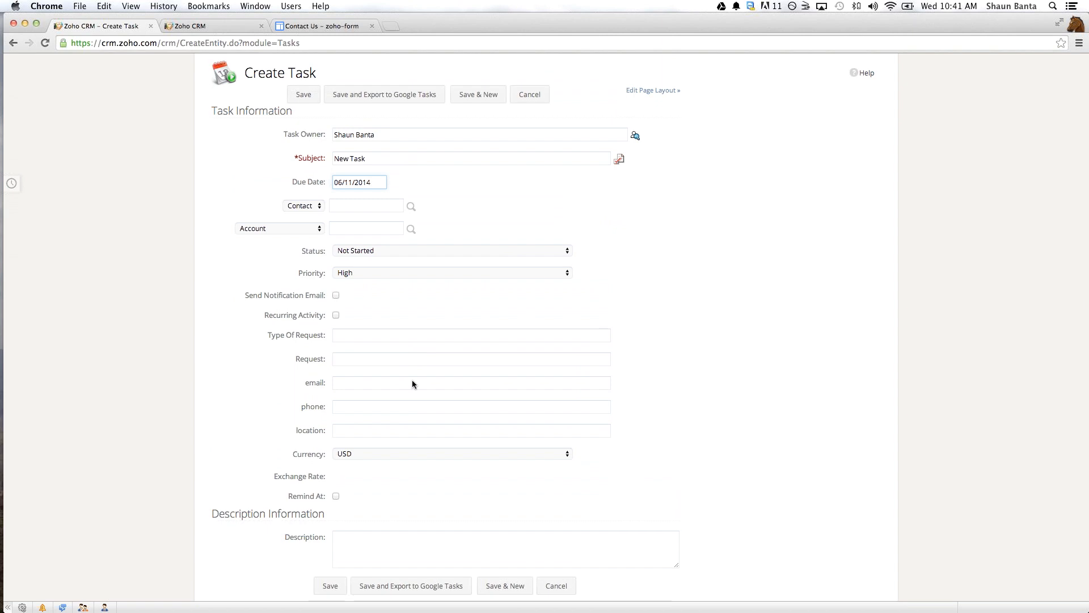
{"action": "scroll", "coordinate": [403, 402], "scroll_direction": "down", "scroll_amount": 4}
{"action": "scroll", "coordinate": [392, 428], "scroll_direction": "down", "scroll_amount": 2}
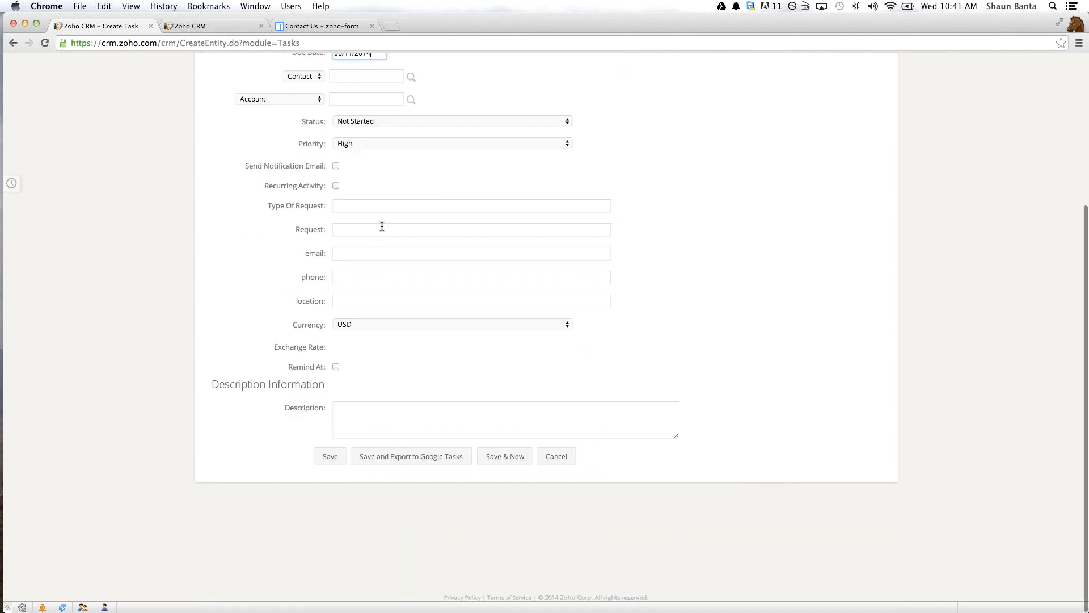
{"action": "left_click", "coordinate": [393, 457]}
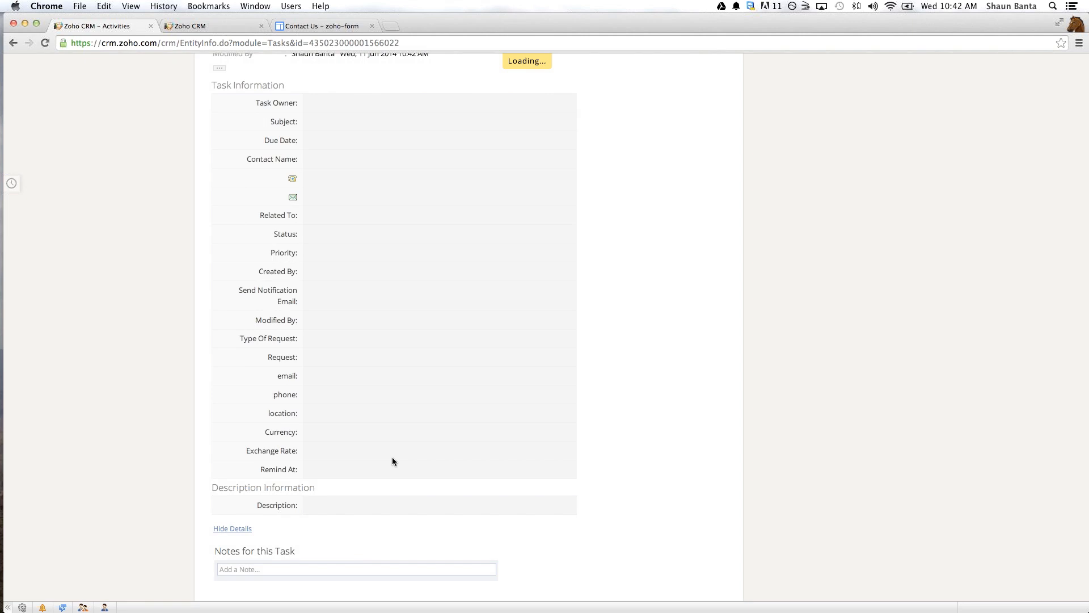
{"action": "key", "text": "ctrl+Left"}
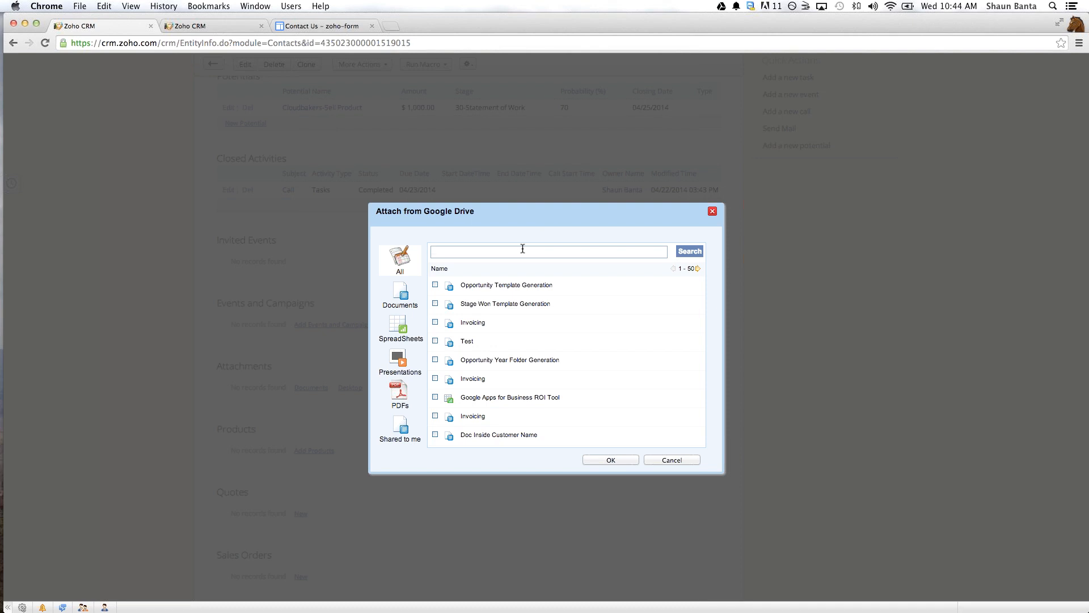
- Search the Google Drive files for sow in the attachment dialog and clear the search term
{"action": "type", "text": "ow"}
{"action": "key", "text": "Return"}
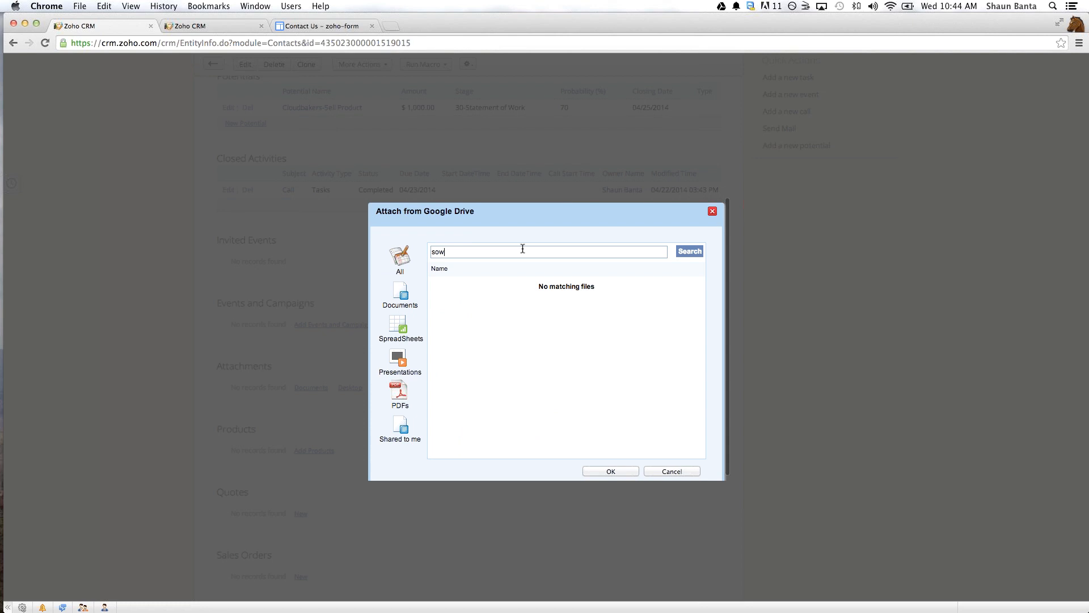
{"action": "key", "text": "BackSpace"}
{"action": "key", "text": "BackSpace"}
{"action": "key", "text": "BackSpace"}
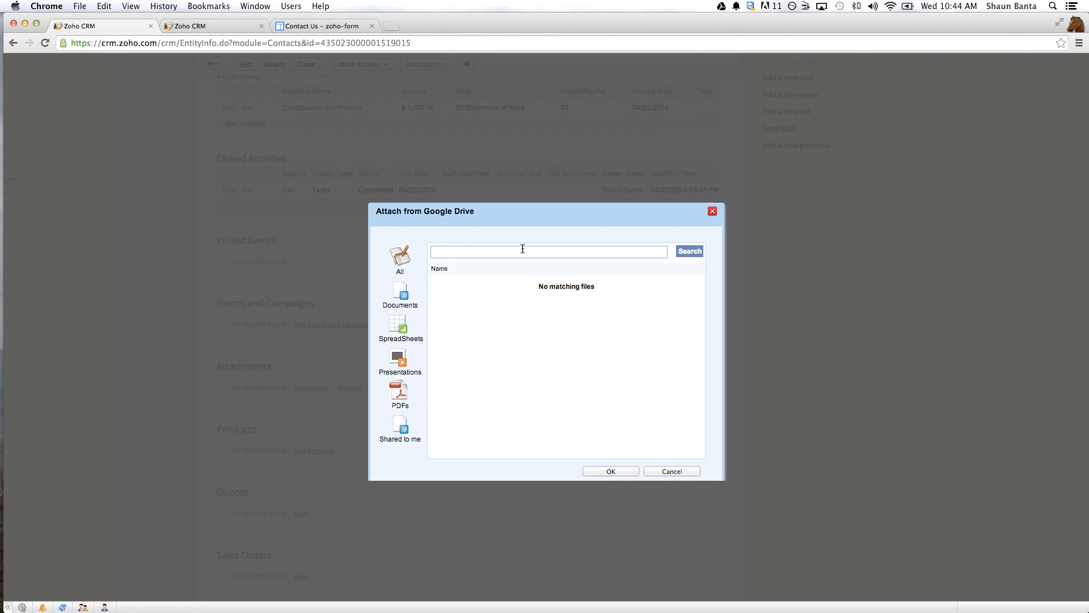
- List all Google Drive files and attach the first Invoicing document to the contact record
{"action": "left_click", "coordinate": [402, 271]}
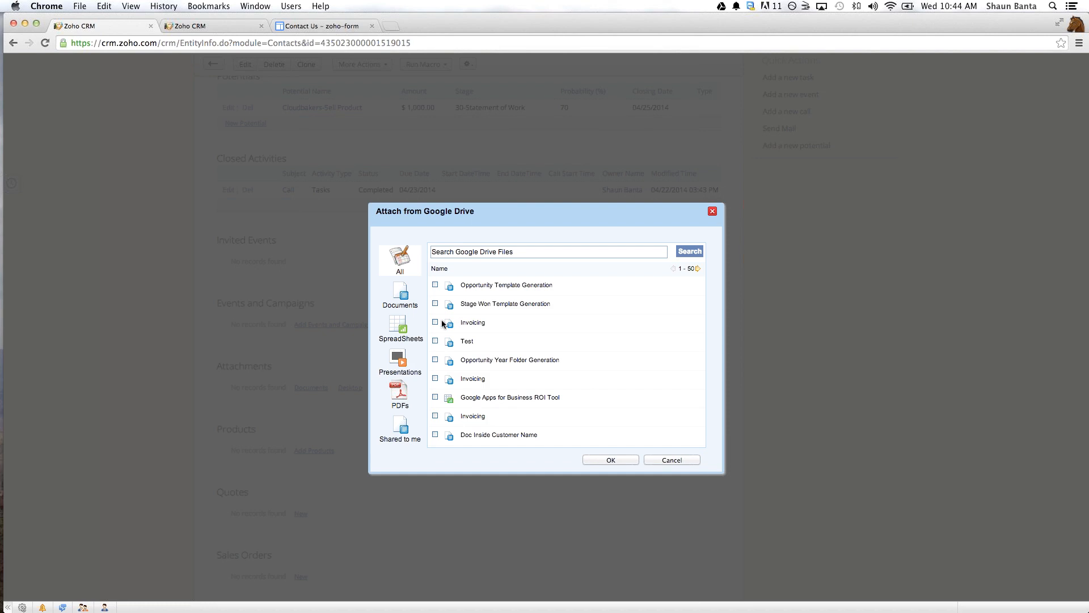
{"action": "left_click", "coordinate": [435, 322]}
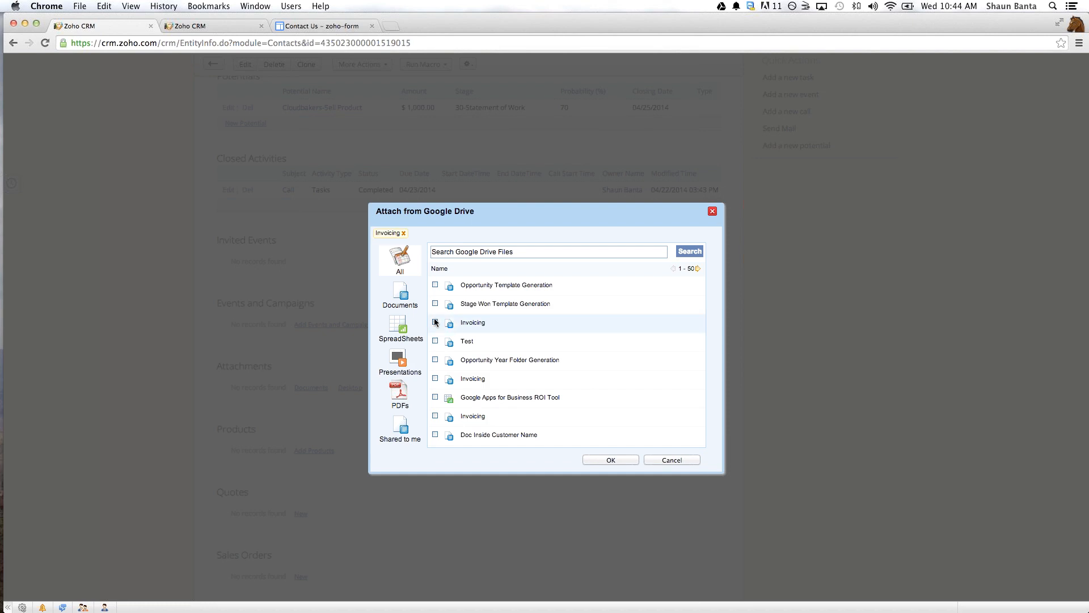
{"action": "left_click", "coordinate": [608, 460]}
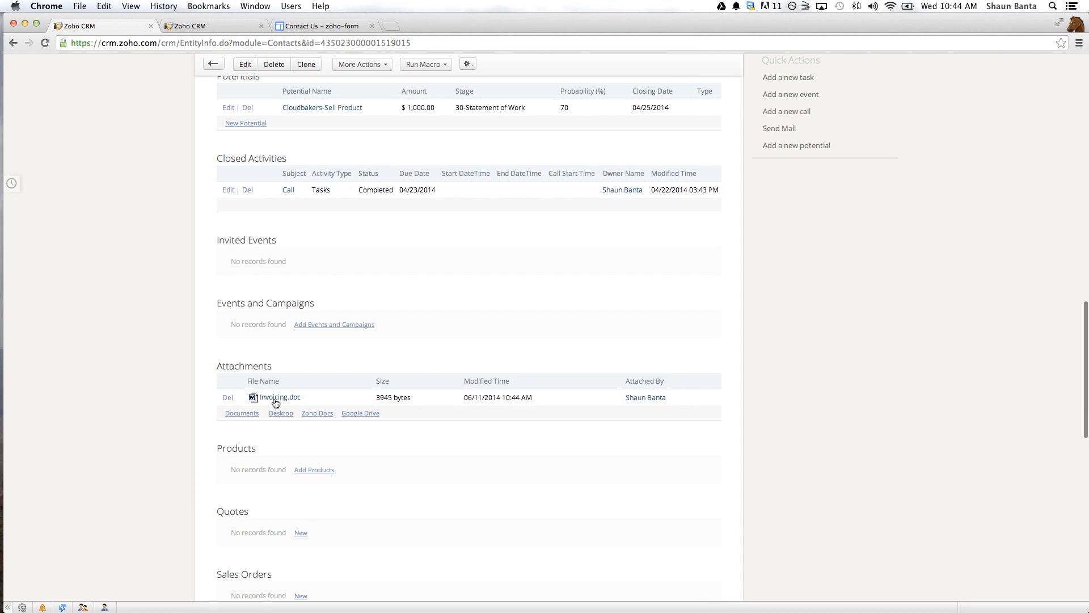
{"action": "scroll", "coordinate": [276, 403], "scroll_direction": "down", "scroll_amount": 1}
{"action": "scroll", "coordinate": [468, 340], "scroll_direction": "down", "scroll_amount": 3}
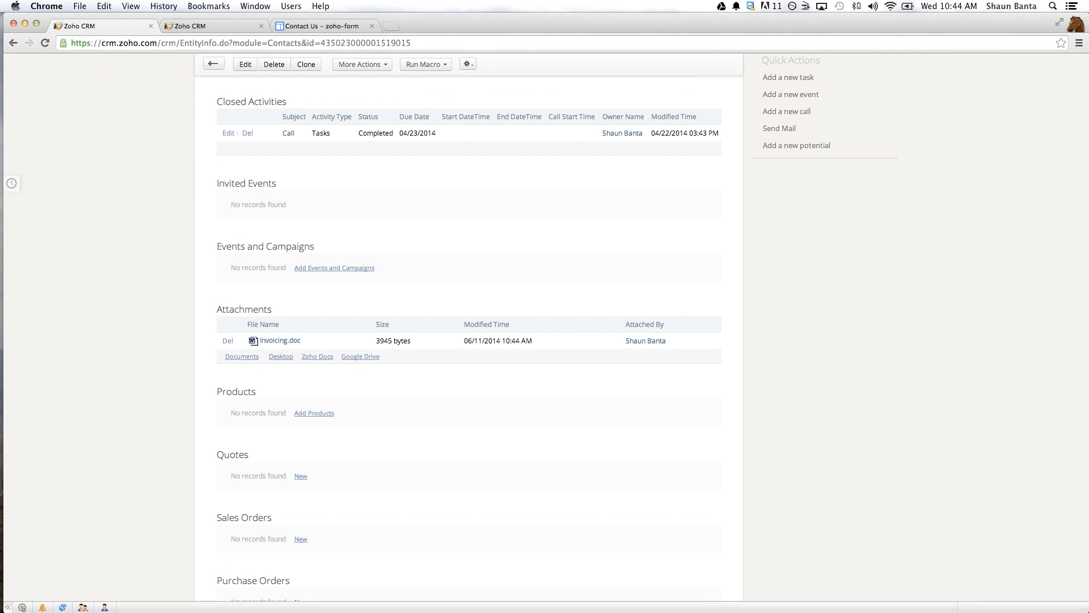